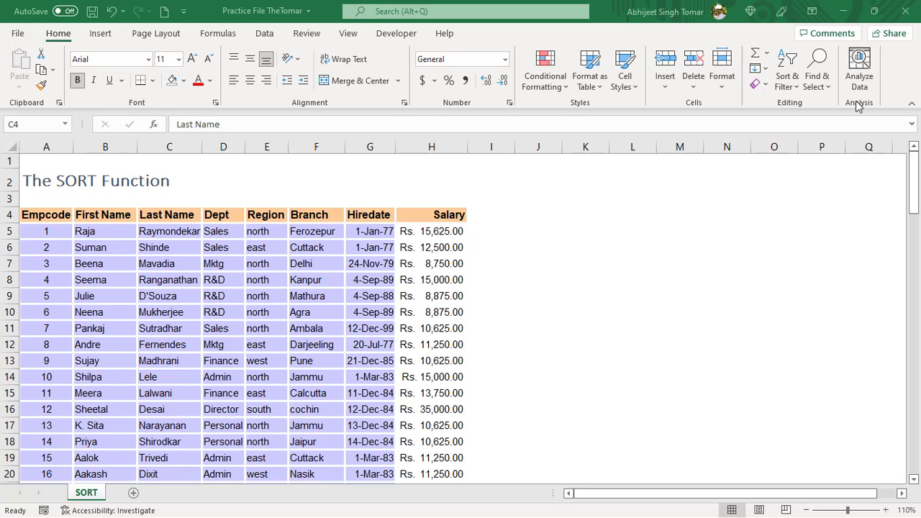
{"action": "left_click", "coordinate": [795, 91]}
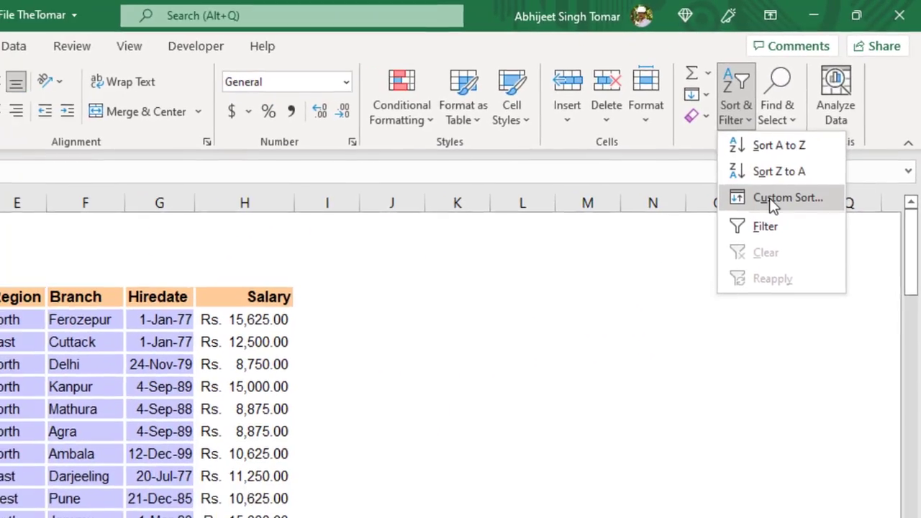
{"action": "left_click", "coordinate": [728, 286]}
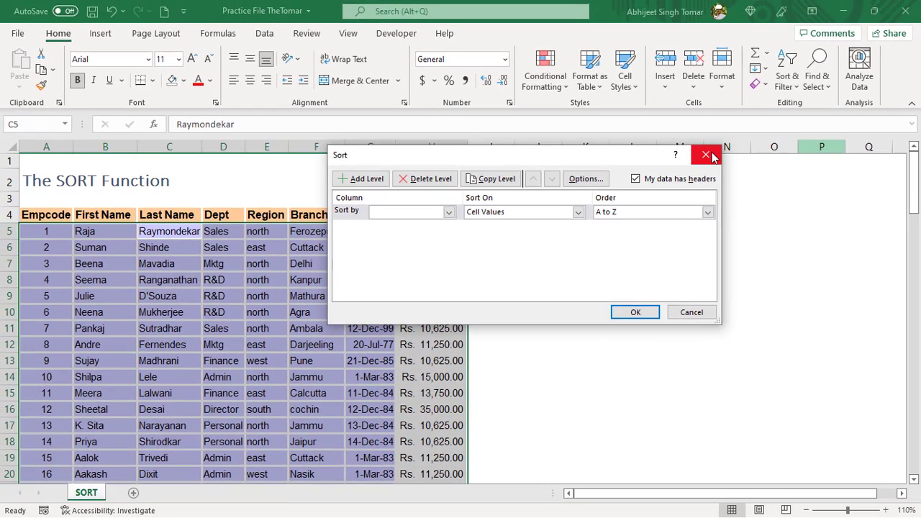
{"action": "left_click", "coordinate": [771, 141]}
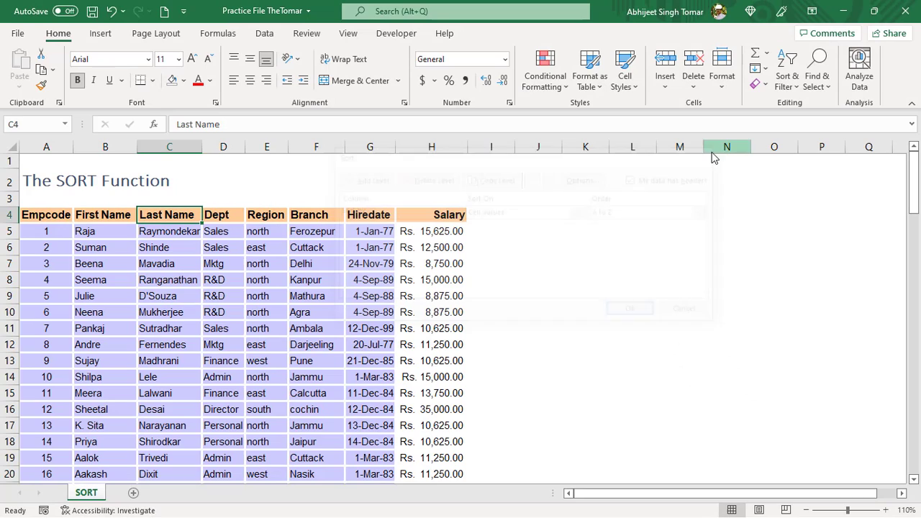
{"action": "left_click", "coordinate": [183, 245]}
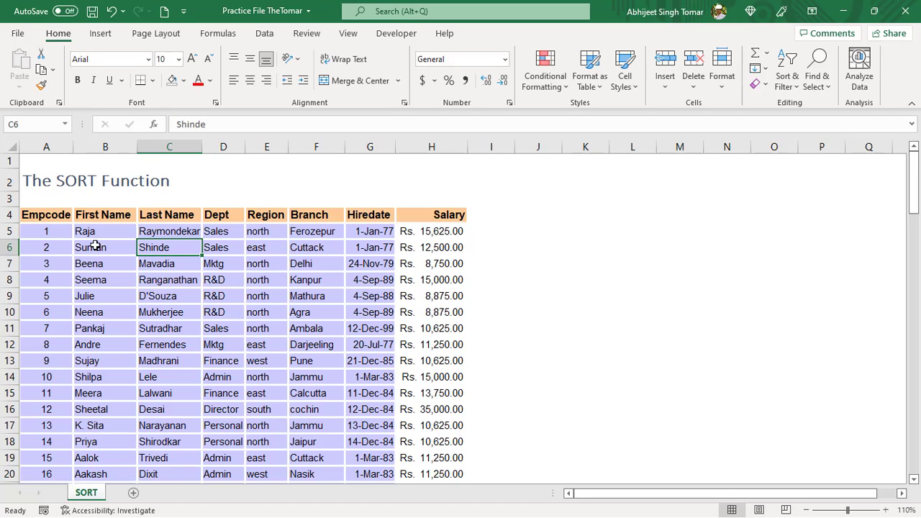
Copy the First Name header from B4 to K4 and autofit the width of column K
{"action": "left_click", "coordinate": [99, 215]}
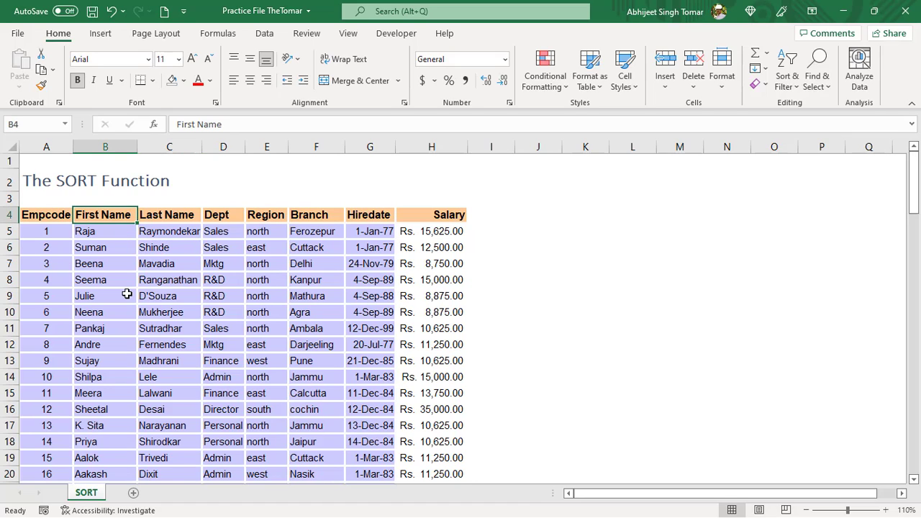
{"action": "key", "text": "ctrl+c"}
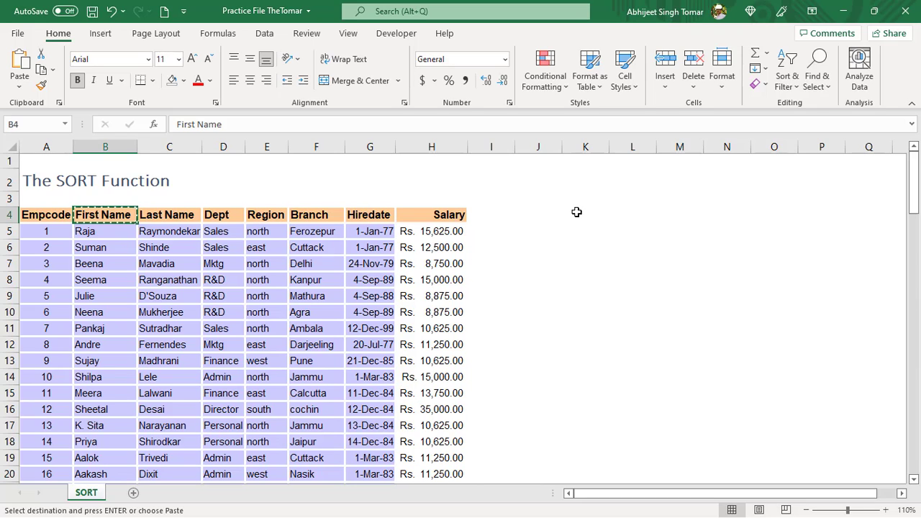
{"action": "left_click", "coordinate": [578, 208]}
{"action": "key", "text": "Return"}
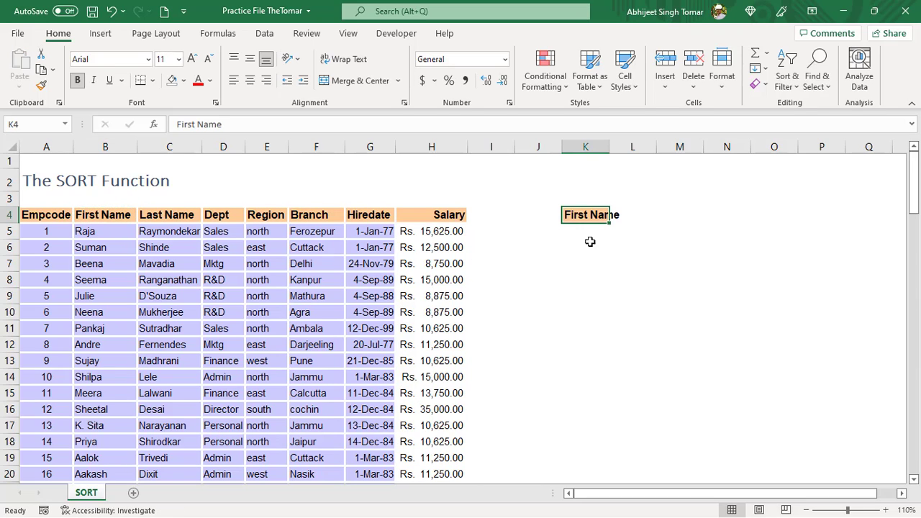
{"action": "double_click", "coordinate": [610, 147]}
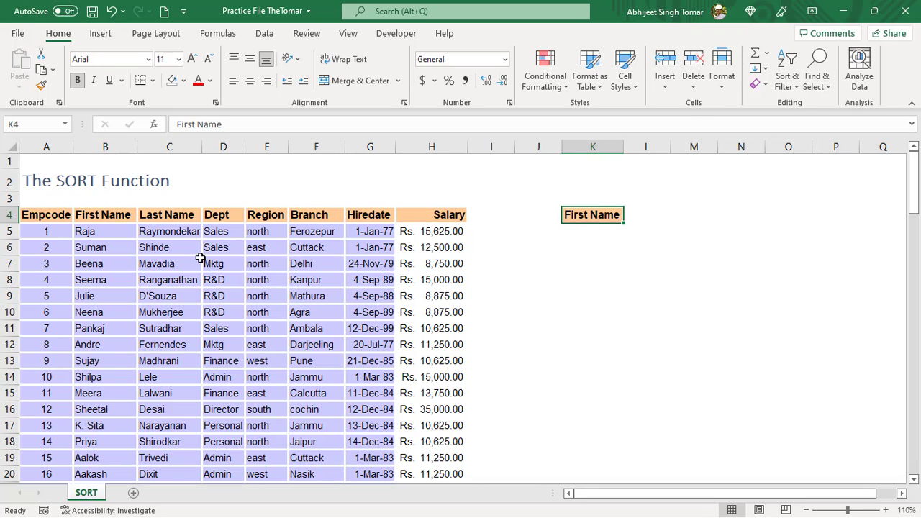
Try a SORT formula in K5 with A5:H102 as the array, leaving the sort index and sort order arguments empty
{"action": "left_click", "coordinate": [99, 243]}
{"action": "left_click", "coordinate": [104, 235]}
{"action": "left_click_drag", "start_coordinate": [104, 234], "coordinate": [93, 391]}
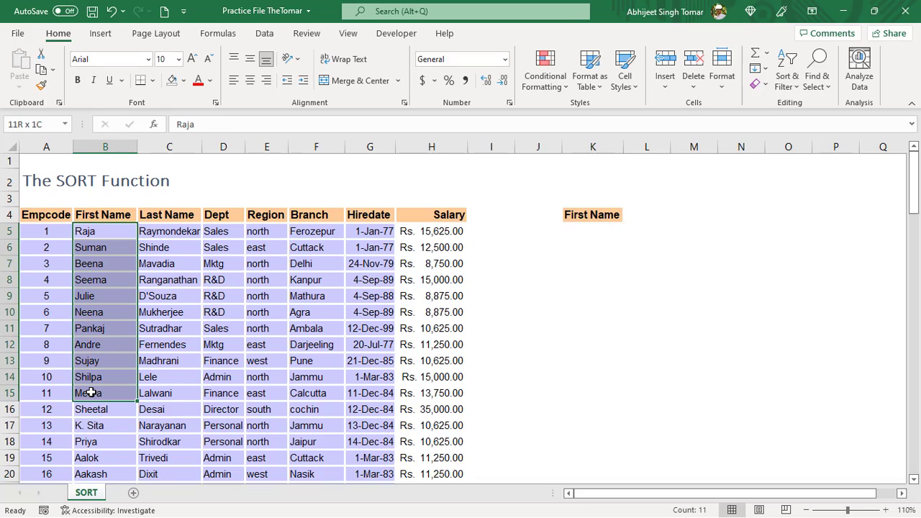
{"action": "left_click", "coordinate": [593, 231]}
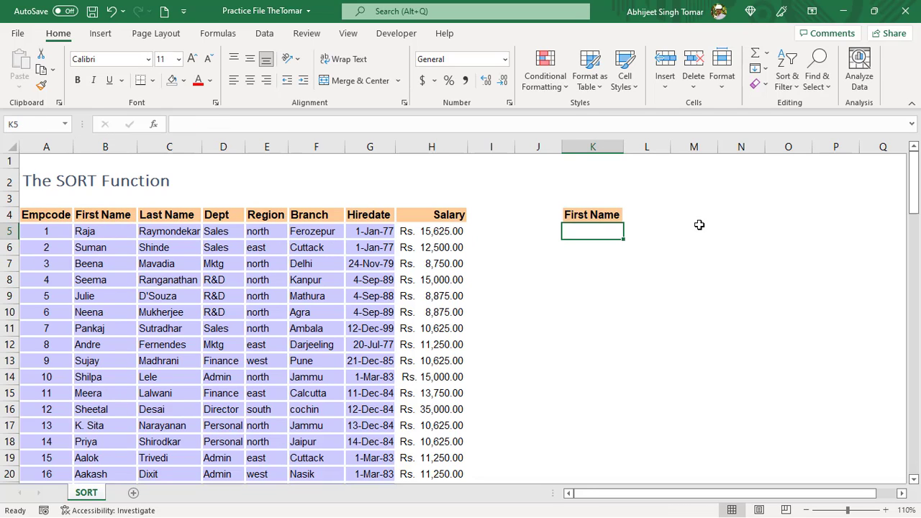
{"action": "type", "text": "=SORT"}
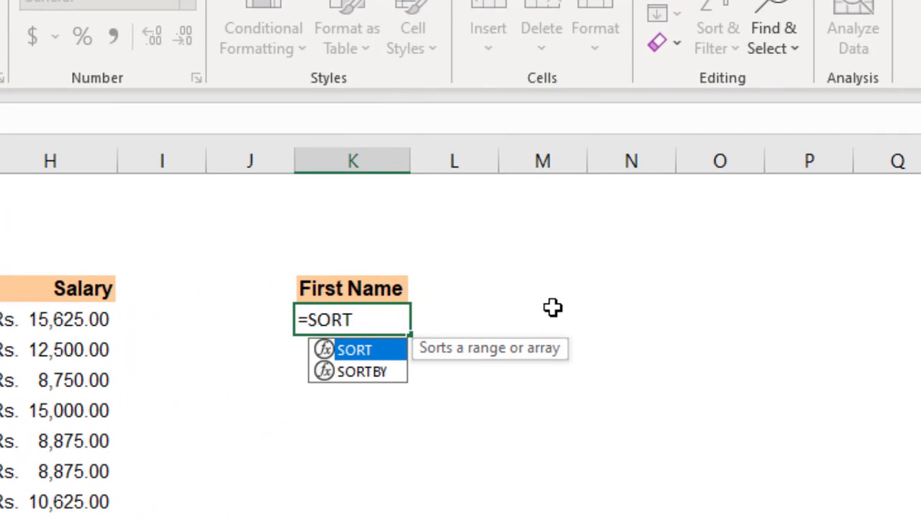
{"action": "type", "text": "("}
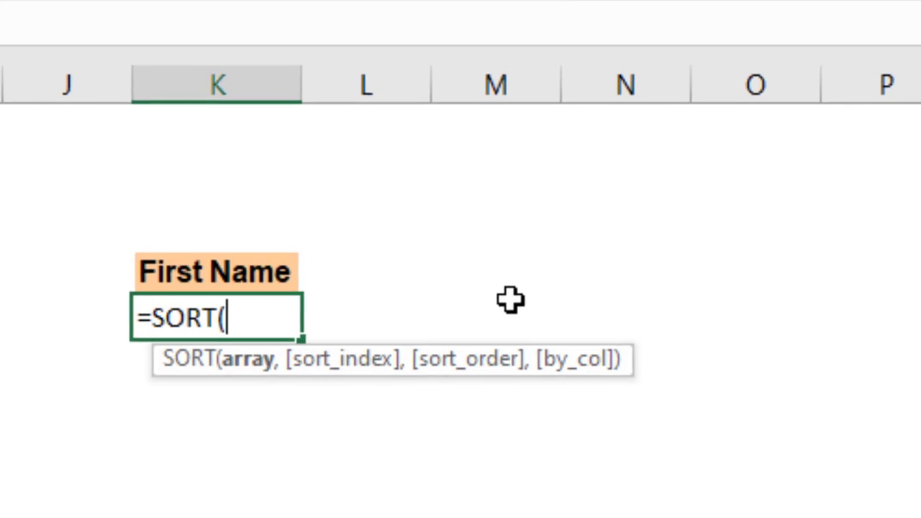
{"action": "left_click", "coordinate": [58, 195]}
{"action": "key", "text": "ctrl+shift+Right"}
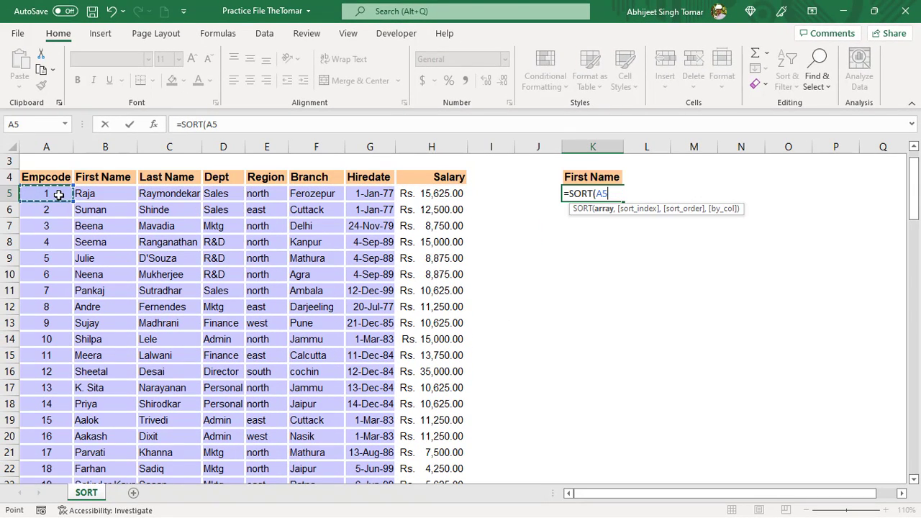
{"action": "key", "text": "ctrl+shift+Right"}
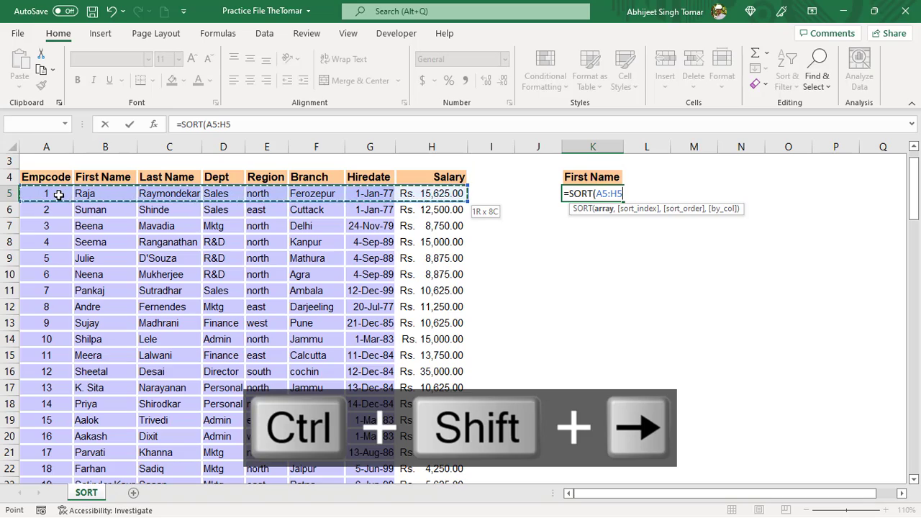
{"action": "key", "text": "ctrl+shift+Down"}
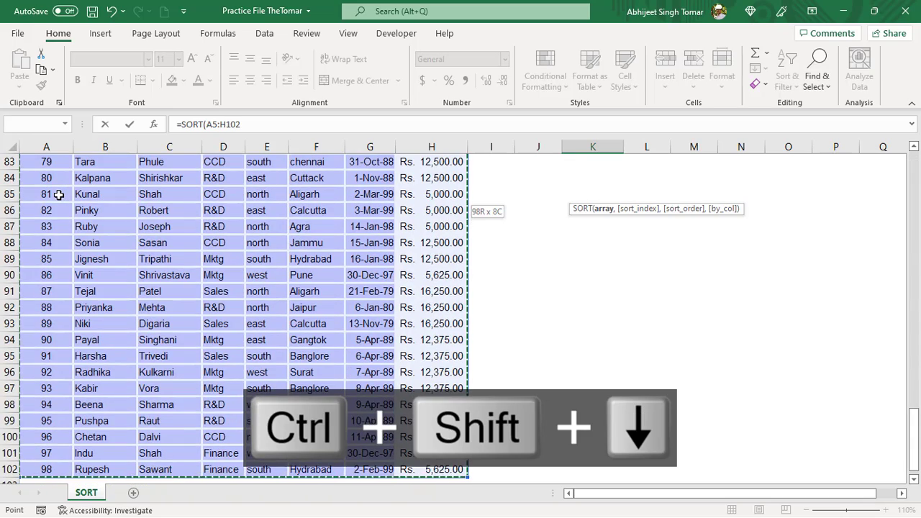
{"action": "type", "text": ","}
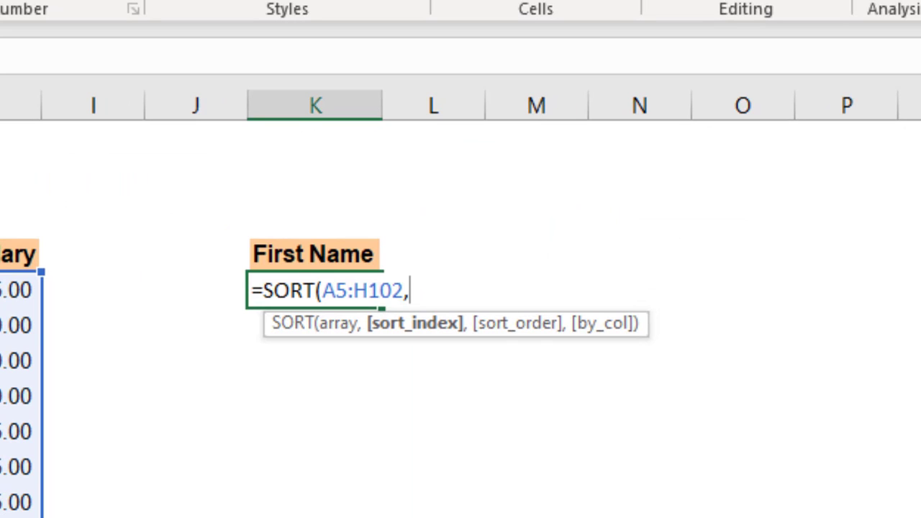
{"action": "type", "text": "1"}
{"action": "key", "text": "BackSpace"}
{"action": "type", "text": ",,"}
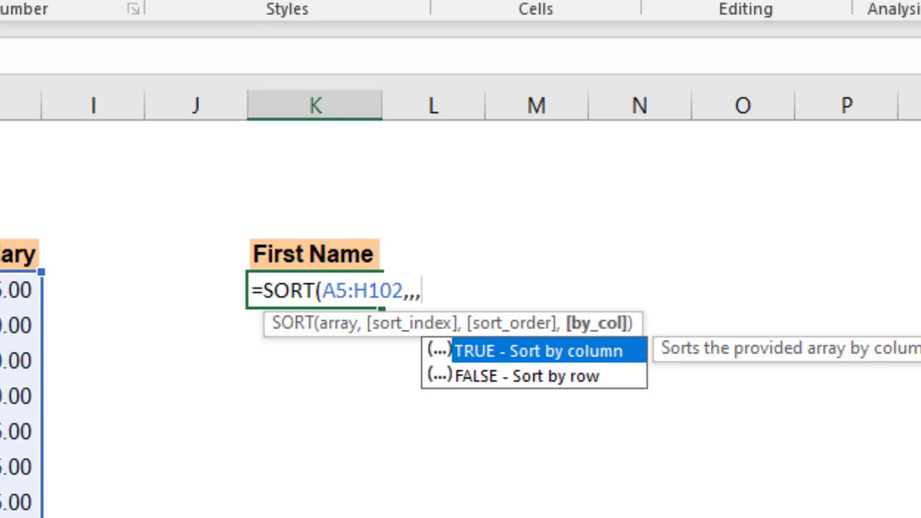
Discard the unfinished SORT formula in K5, leaving the cell empty
{"action": "key", "text": "BackSpace"}
{"action": "key", "text": "BackSpace"}
{"action": "key", "text": "BackSpace"}
{"action": "key", "text": "BackSpace"}
{"action": "key", "text": "BackSpace"}
{"action": "key", "text": "BackSpace"}
{"action": "key", "text": "BackSpace"}
{"action": "key", "text": "BackSpace"}
{"action": "key", "text": "BackSpace"}
{"action": "key", "text": "BackSpace"}
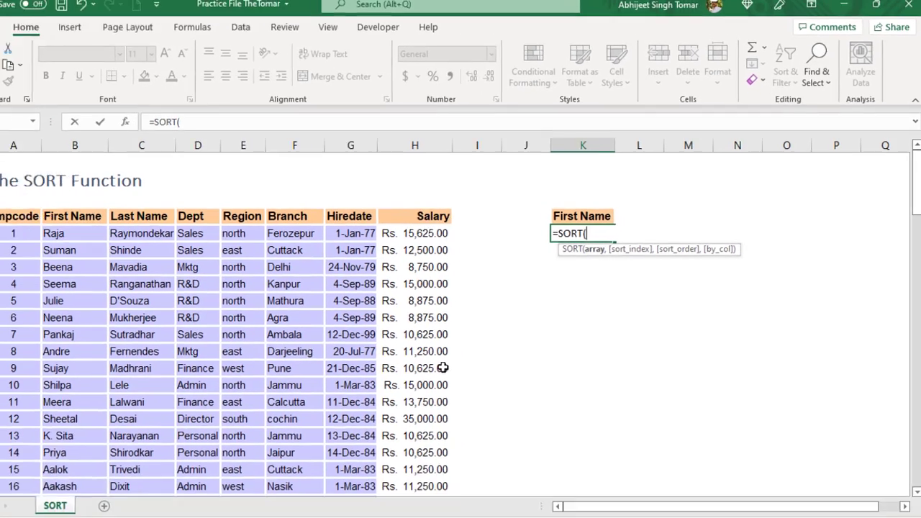
{"action": "key", "text": "BackSpace"}
{"action": "key", "text": "BackSpace"}
{"action": "key", "text": "BackSpace"}
{"action": "key", "text": "BackSpace"}
{"action": "key", "text": "BackSpace"}
{"action": "key", "text": "BackSpace"}
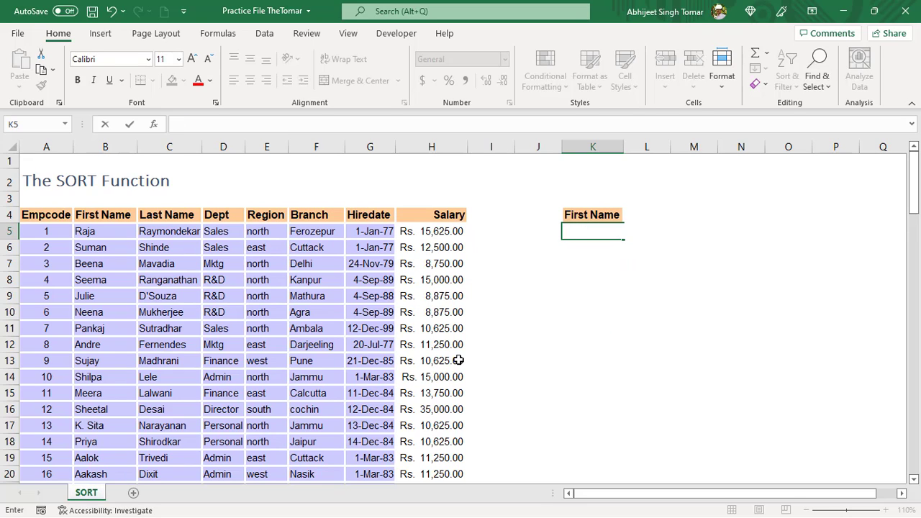
{"action": "left_click", "coordinate": [545, 286]}
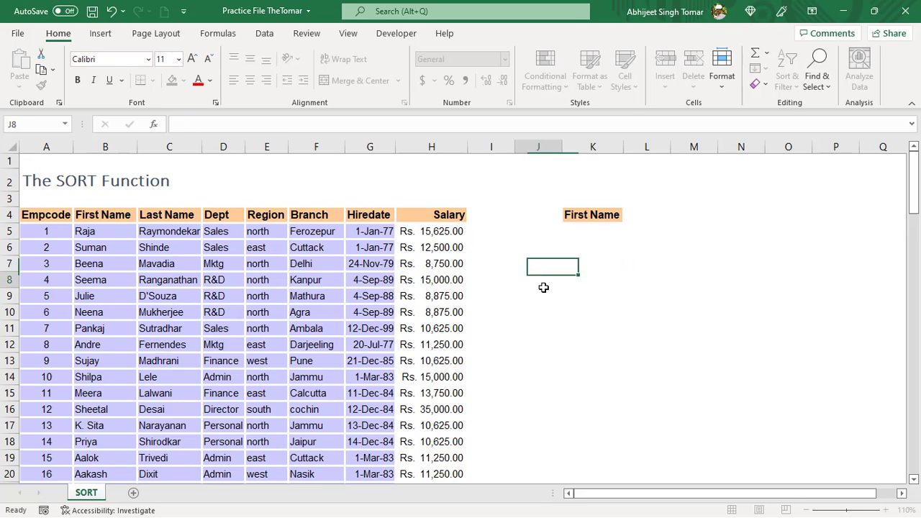
Convert the employee data range A4:H102 into a table with headers
{"action": "left_click", "coordinate": [158, 349]}
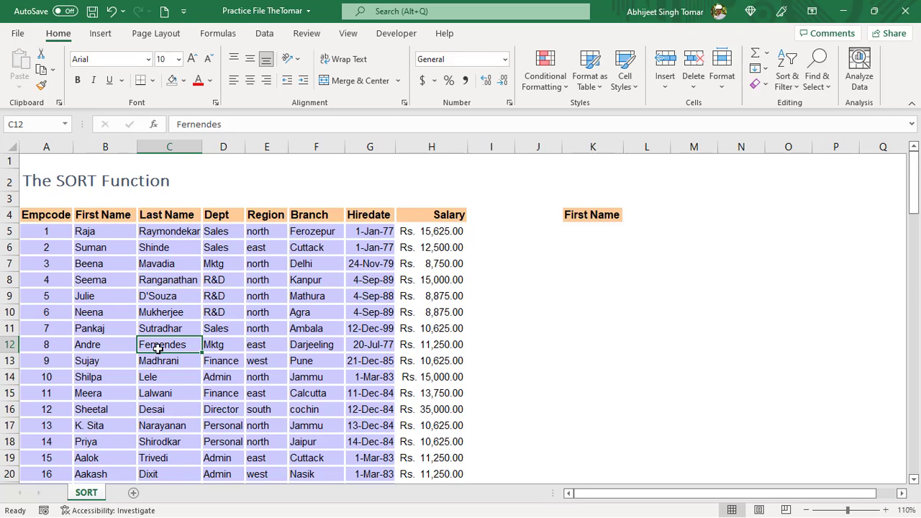
{"action": "key", "text": "ctrl+t"}
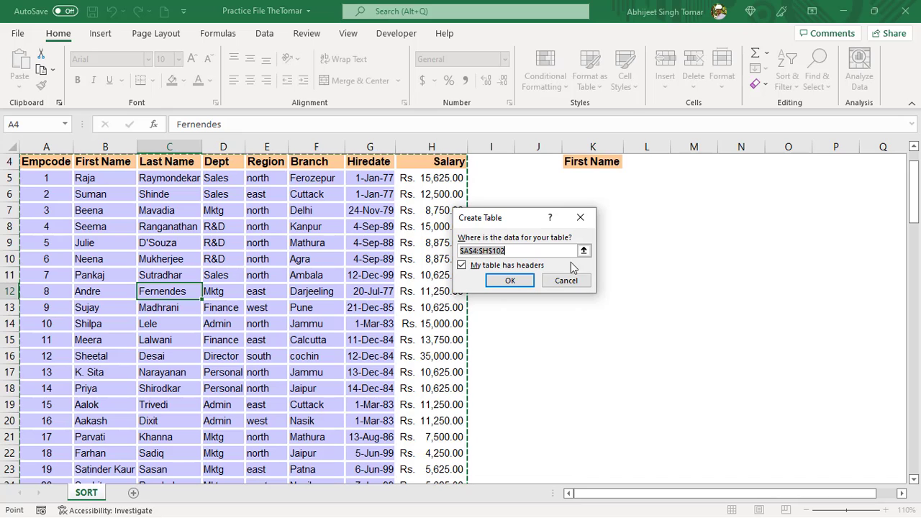
{"action": "left_click", "coordinate": [511, 280]}
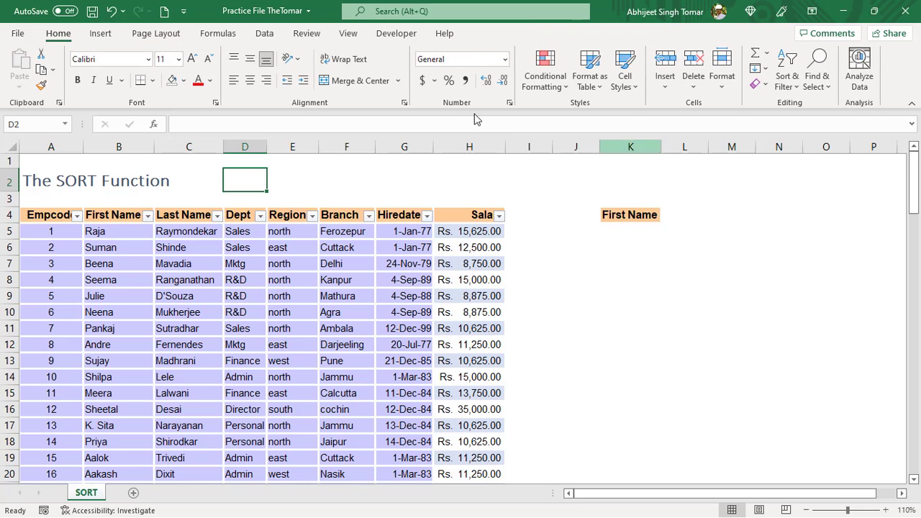
Clear the table style from the employee table so only its original cell formatting remains
{"action": "left_click", "coordinate": [278, 323]}
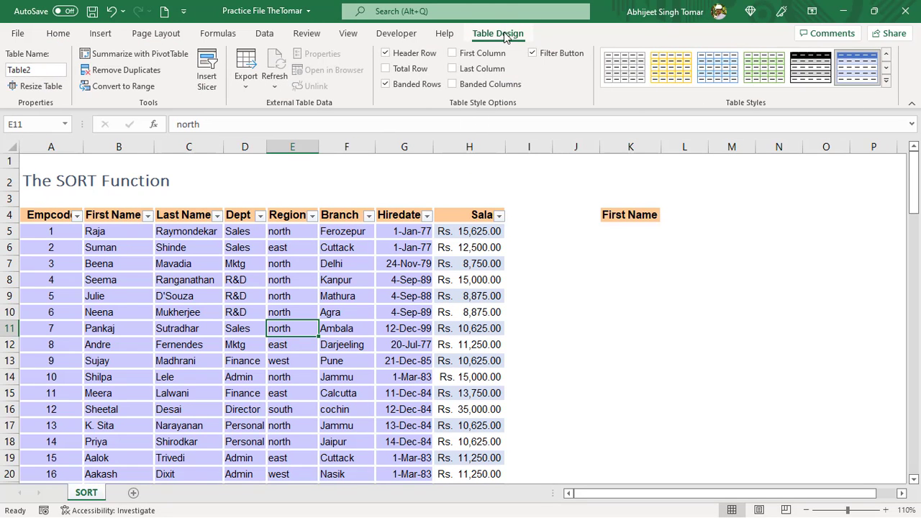
{"action": "left_click", "coordinate": [888, 82]}
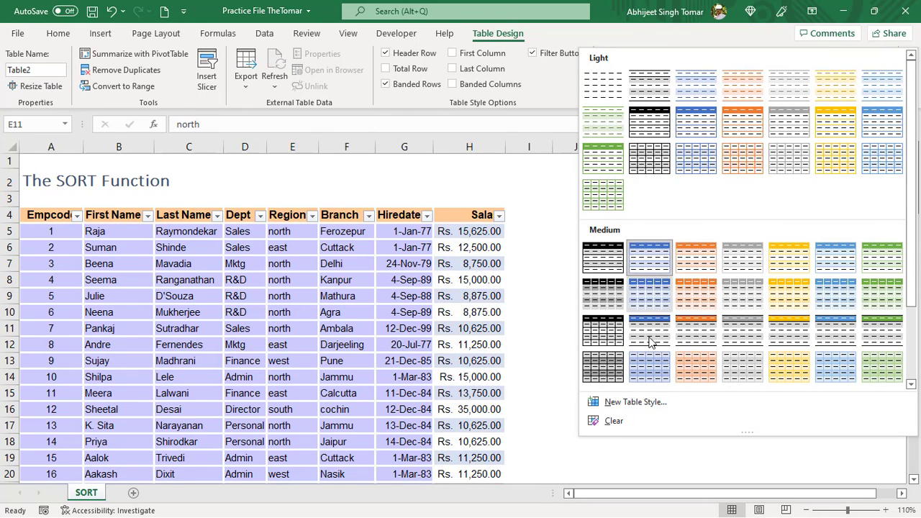
{"action": "left_click", "coordinate": [635, 420]}
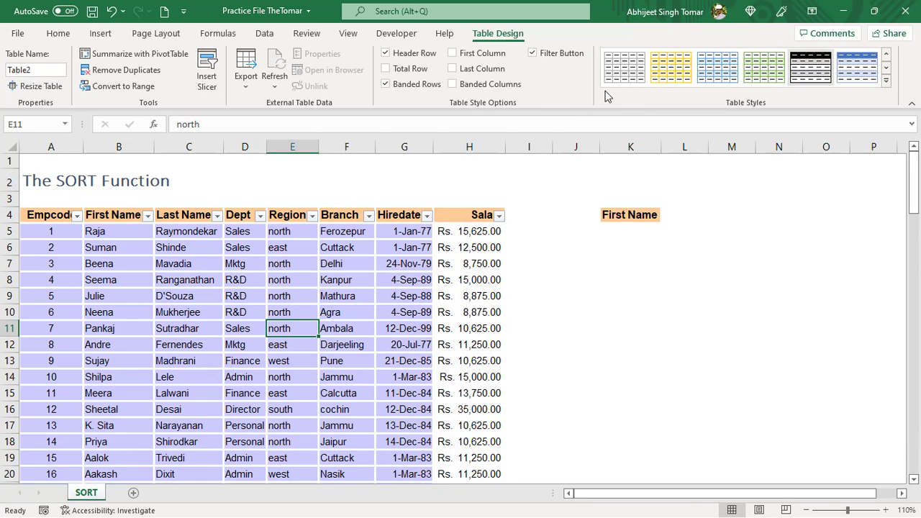
{"action": "left_click", "coordinate": [75, 34]}
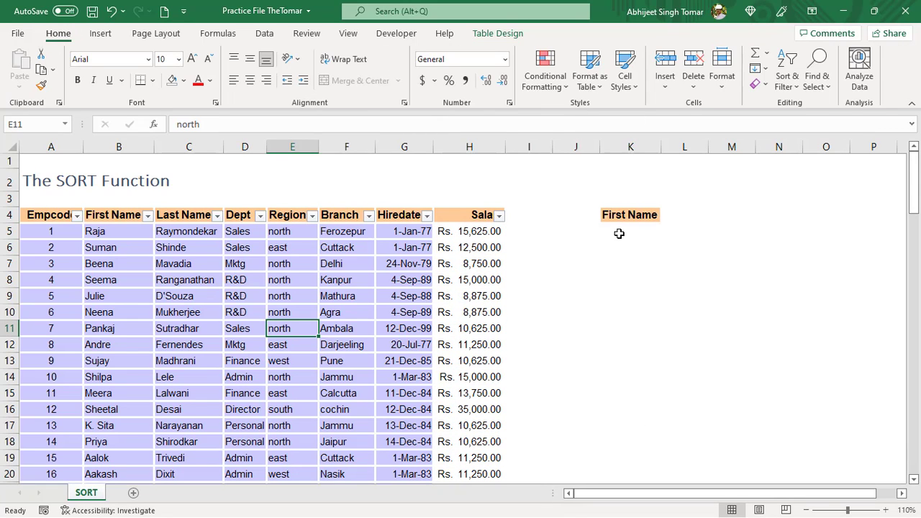
Enter =SORT(Table2[First Name]) in K5 to list the first names in ascending order, and check the spilled list
{"action": "left_click", "coordinate": [620, 232]}
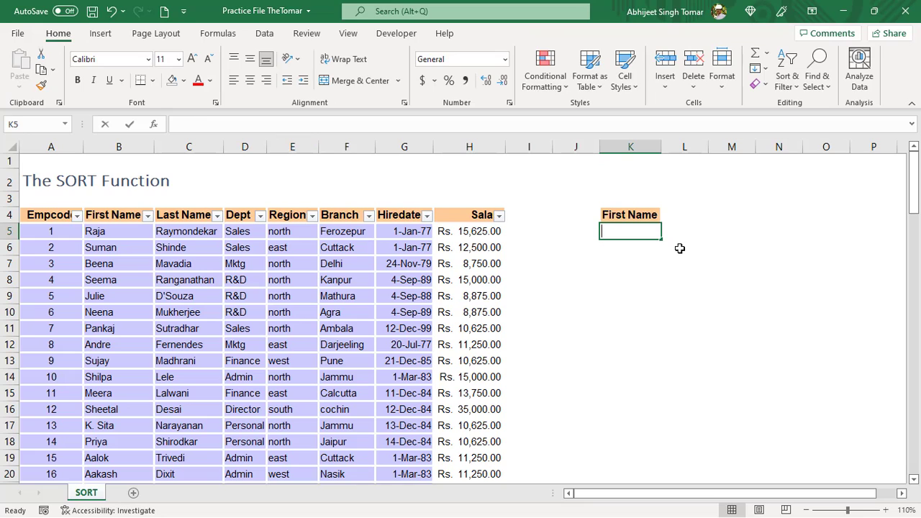
{"action": "type", "text": "=SORT("}
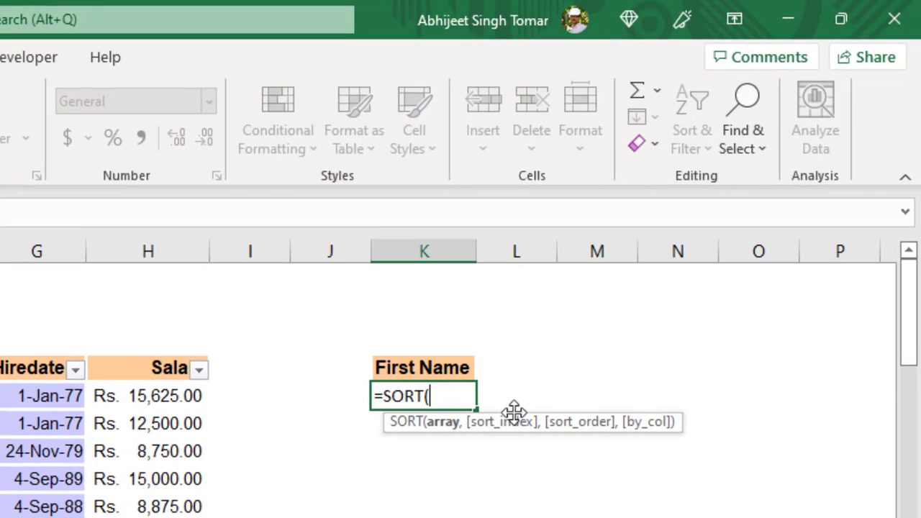
{"action": "left_click", "coordinate": [0, 357]}
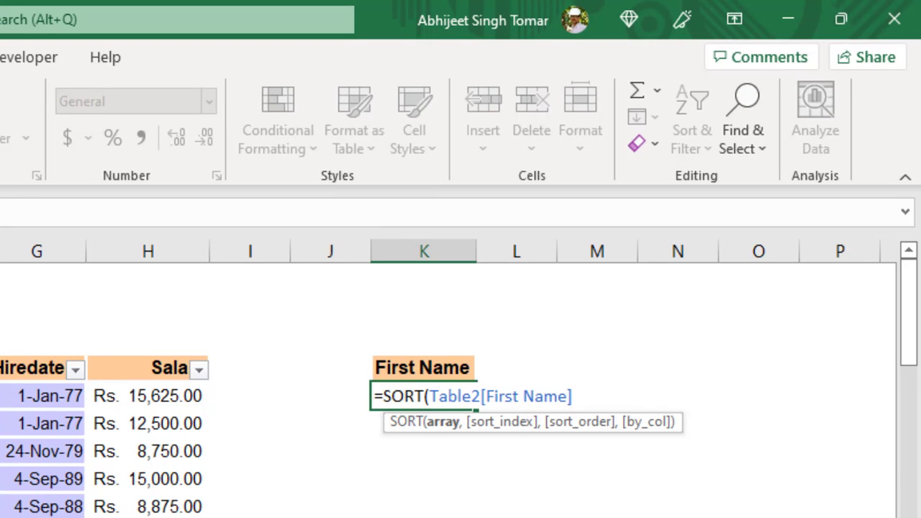
{"action": "type", "text": ")"}
{"action": "key", "text": "Return"}
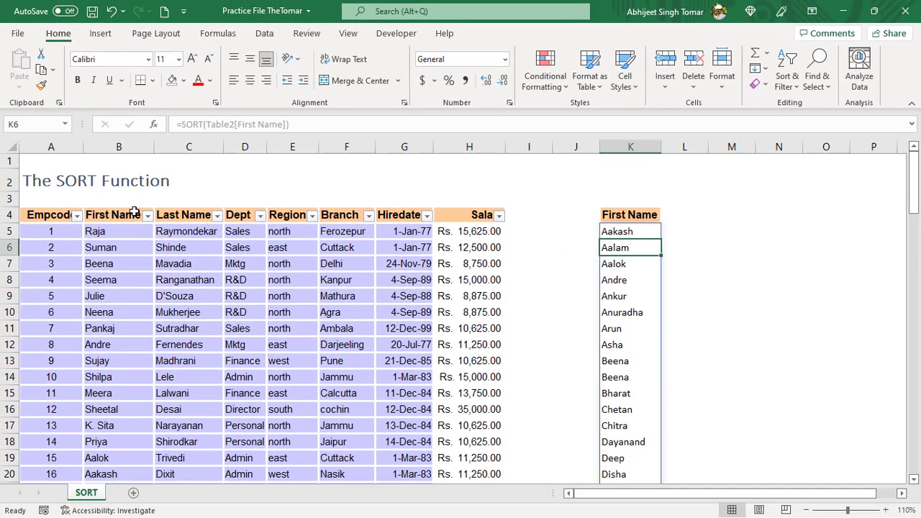
{"action": "scroll", "coordinate": [613, 301], "scroll_direction": "down", "scroll_amount": 11}
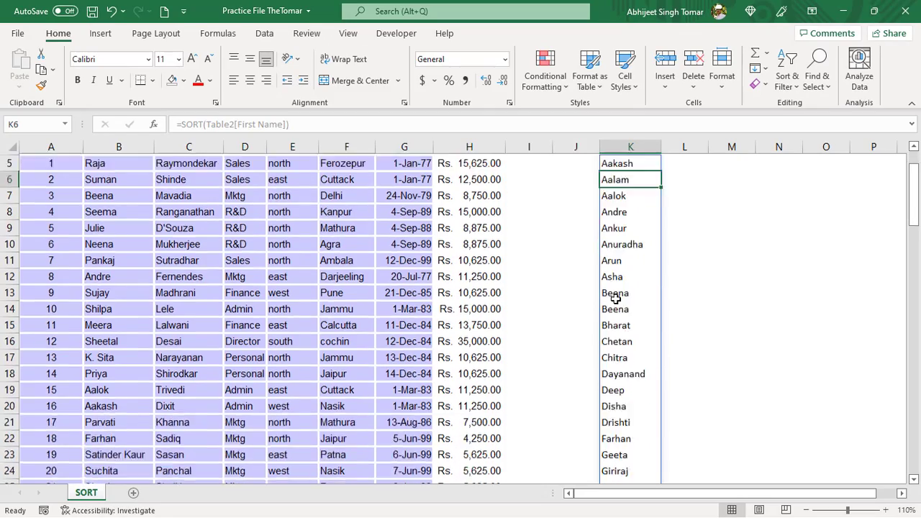
{"action": "scroll", "coordinate": [615, 300], "scroll_direction": "up", "scroll_amount": 11}
{"action": "left_click", "coordinate": [685, 208]}
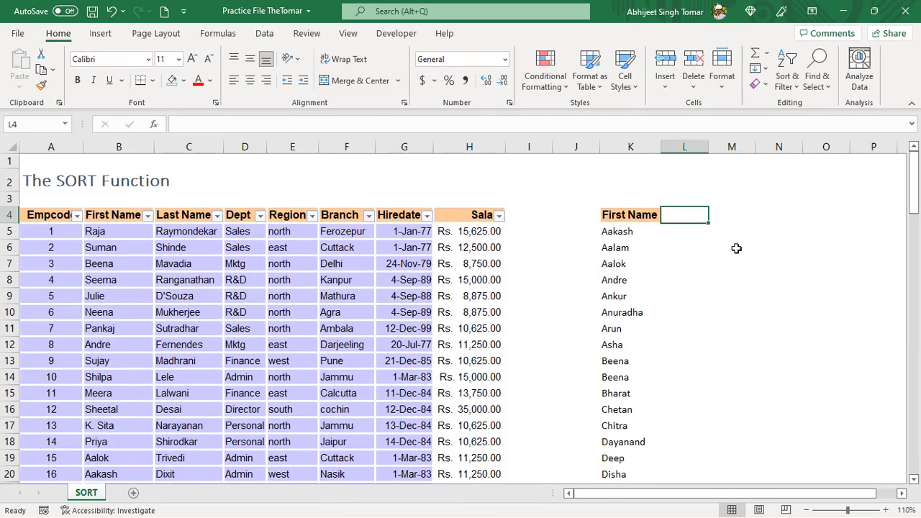
{"action": "key", "text": "Right"}
{"action": "key", "text": "Right"}
{"action": "key", "text": "Right"}
{"action": "key", "text": "Right"}
{"action": "key", "text": "Left"}
{"action": "key", "text": "Left"}
{"action": "key", "text": "Left"}
{"action": "key", "text": "Left"}
{"action": "key", "text": "Left"}
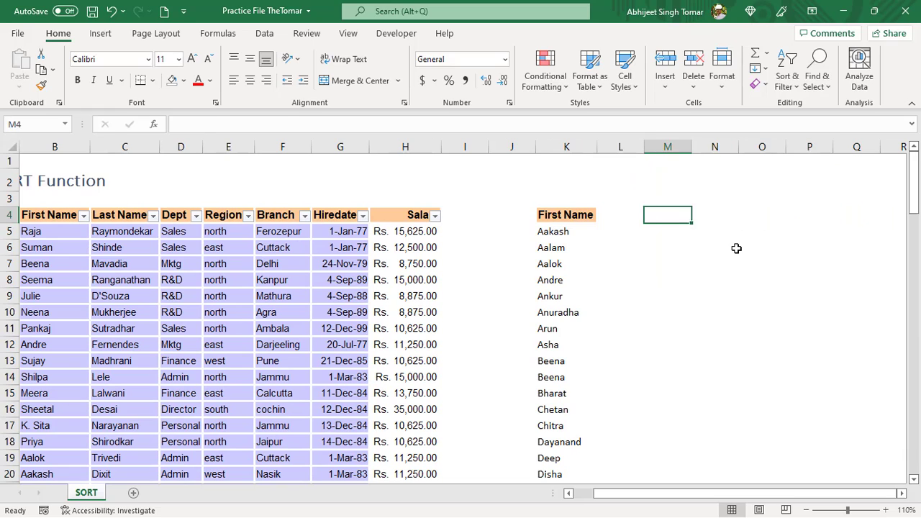
{"action": "key", "text": "Down"}
{"action": "key", "text": "Up"}
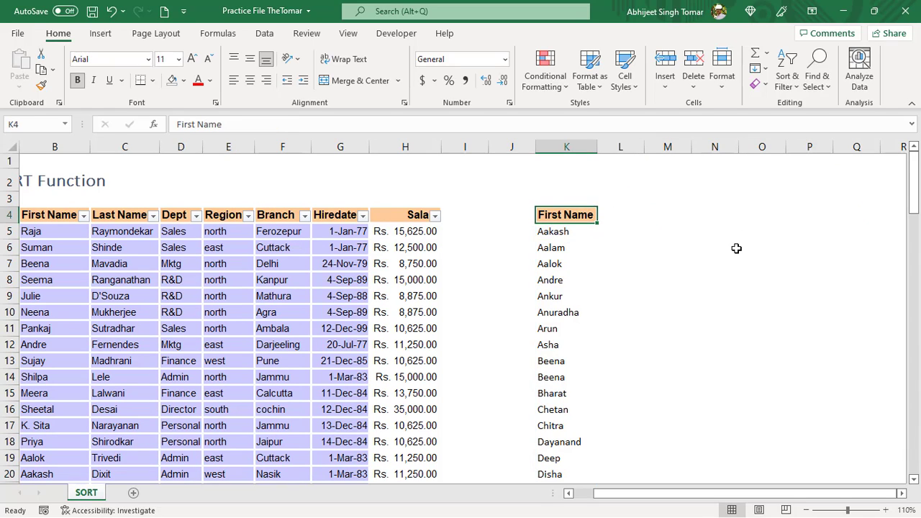
Copy the employee table's header row A4:H4 and paste it at M4, to the right of the First Name list
{"action": "key", "text": "Down"}
{"action": "key", "text": "Up"}
{"action": "key", "text": "Left"}
{"action": "key", "text": "Left"}
{"action": "key", "text": "Left"}
{"action": "key", "text": "Left"}
{"action": "key", "text": "Left"}
{"action": "key", "text": "Left"}
{"action": "key", "text": "Left"}
{"action": "key", "text": "Left"}
{"action": "key", "text": "Left"}
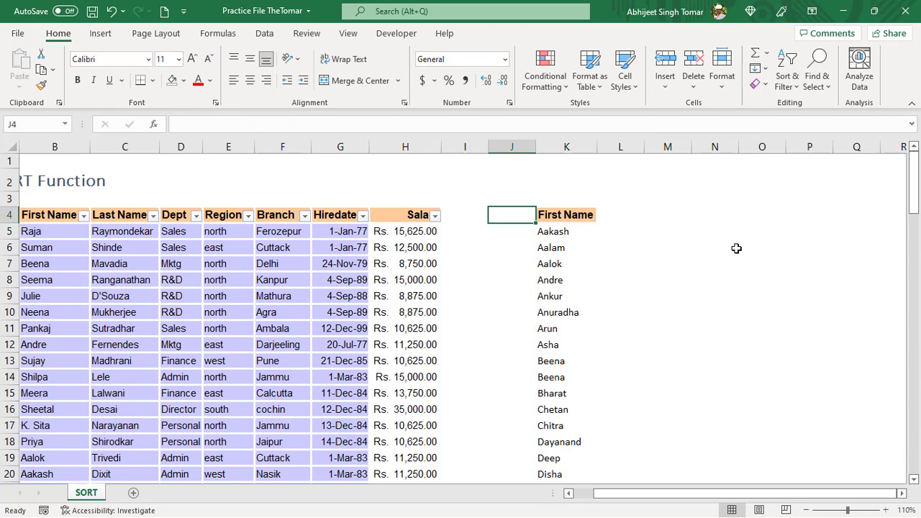
{"action": "key", "text": "Left"}
{"action": "key", "text": "shift+Right"}
{"action": "key", "text": "shift+Right"}
{"action": "key", "text": "shift+Right"}
{"action": "key", "text": "shift+Right"}
{"action": "key", "text": "shift+Right"}
{"action": "key", "text": "shift+Right"}
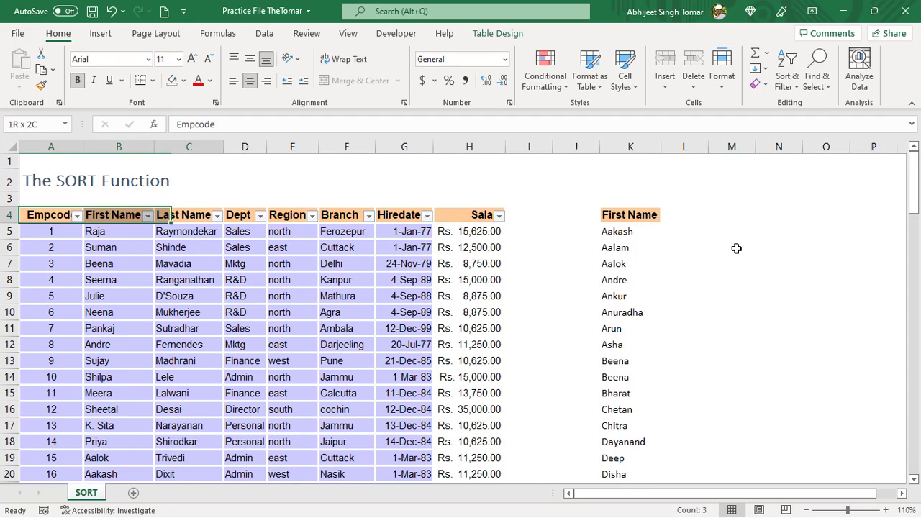
{"action": "key", "text": "shift+Right"}
{"action": "key", "text": "ctrl+c"}
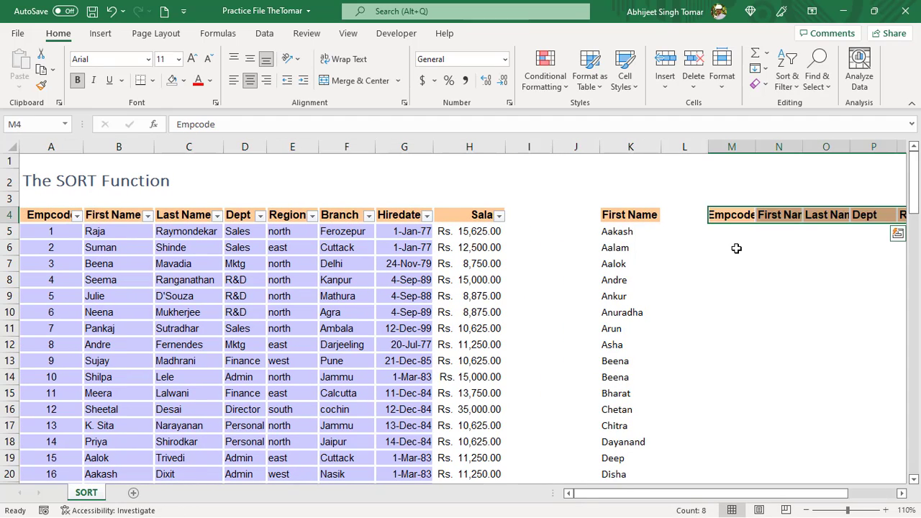
Enter the heading "Sort by Region" in M3 above the copied headers, formatted as a large title
{"action": "key", "text": "Up"}
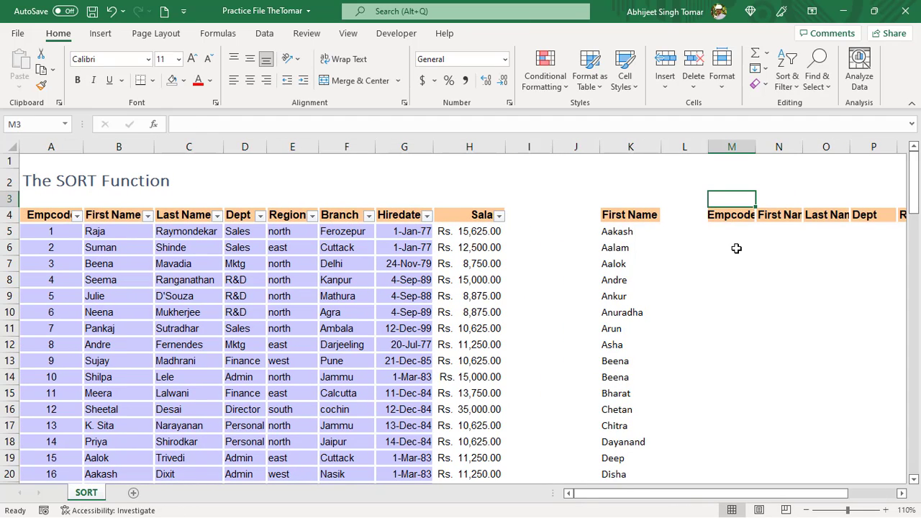
{"action": "type", "text": "Sort by Region"}
{"action": "key", "text": "Return"}
Look along row 5 of the employee table to check its columns and the position of Region
{"action": "key", "text": "Down"}
{"action": "key", "text": "Right"}
{"action": "key", "text": "Right"}
{"action": "key", "text": "Right"}
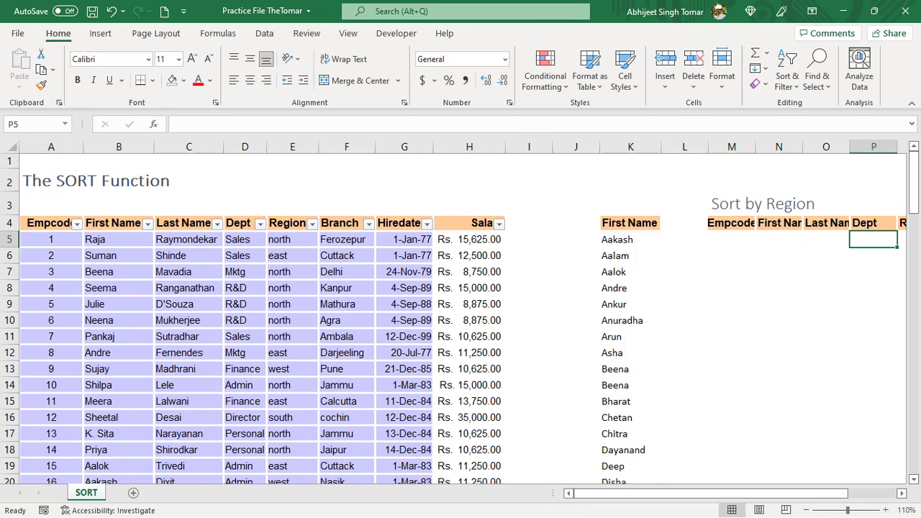
{"action": "key", "text": "Left"}
{"action": "key", "text": "Left"}
{"action": "key", "text": "Left"}
{"action": "key", "text": "Left"}
{"action": "key", "text": "Left"}
{"action": "key", "text": "Left"}
{"action": "key", "text": "Left"}
{"action": "key", "text": "Left"}
{"action": "key", "text": "Left"}
{"action": "key", "text": "Left"}
{"action": "key", "text": "Left"}
{"action": "key", "text": "Left"}
{"action": "key", "text": "Left"}
{"action": "key", "text": "Left"}
{"action": "key", "text": "Left"}
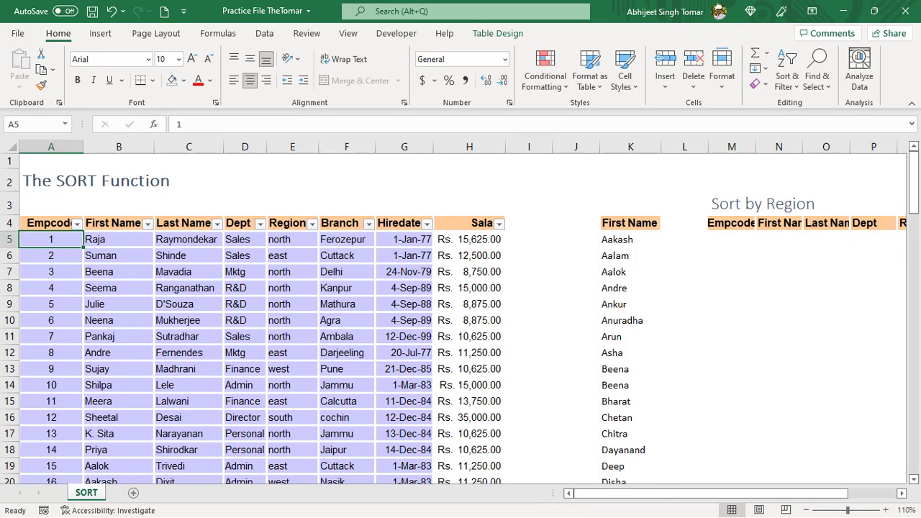
{"action": "key", "text": "Right"}
{"action": "key", "text": "Right"}
{"action": "key", "text": "Right"}
{"action": "key", "text": "Right"}
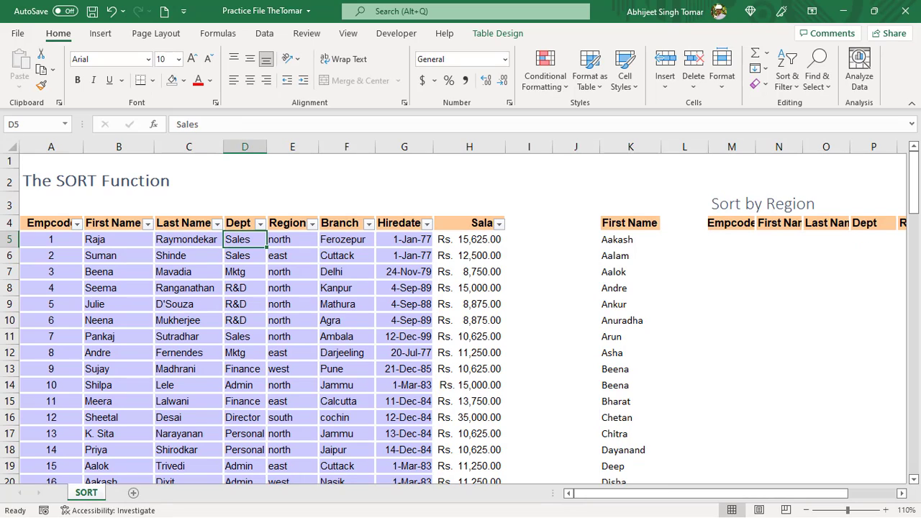
{"action": "key", "text": "Right"}
{"action": "key", "text": "Right"}
{"action": "key", "text": "Right"}
{"action": "key", "text": "Right"}
{"action": "key", "text": "Right"}
{"action": "key", "text": "Right"}
{"action": "key", "text": "Right"}
{"action": "key", "text": "Right"}
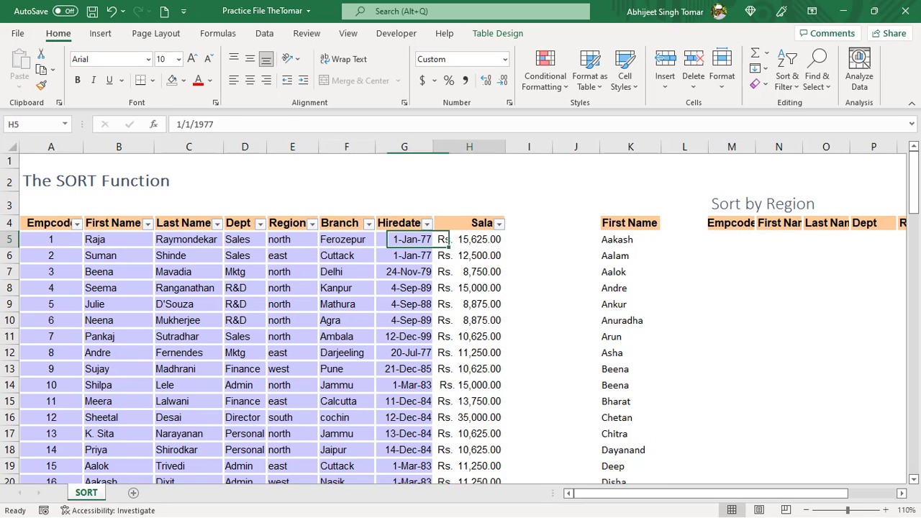
Enter =SORT(Table2,5,-1,0) in M5 to list the whole employee table by Region in descending order
{"action": "type", "text": "=sor"}
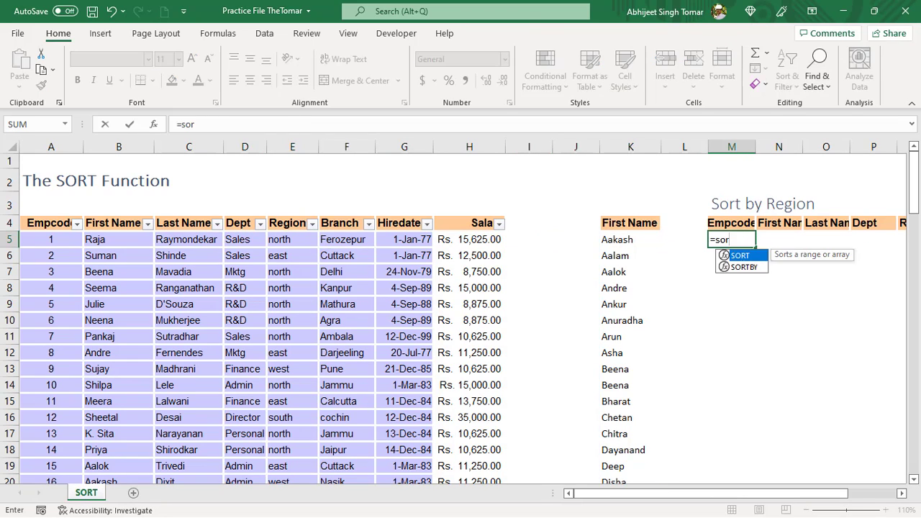
{"action": "key", "text": "Tab"}
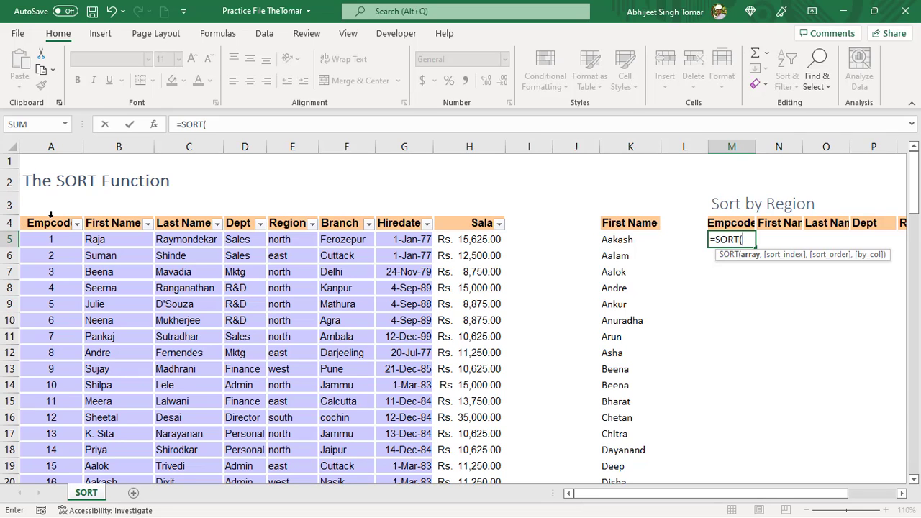
{"action": "left_click_drag", "start_coordinate": [42, 223], "coordinate": [479, 241]}
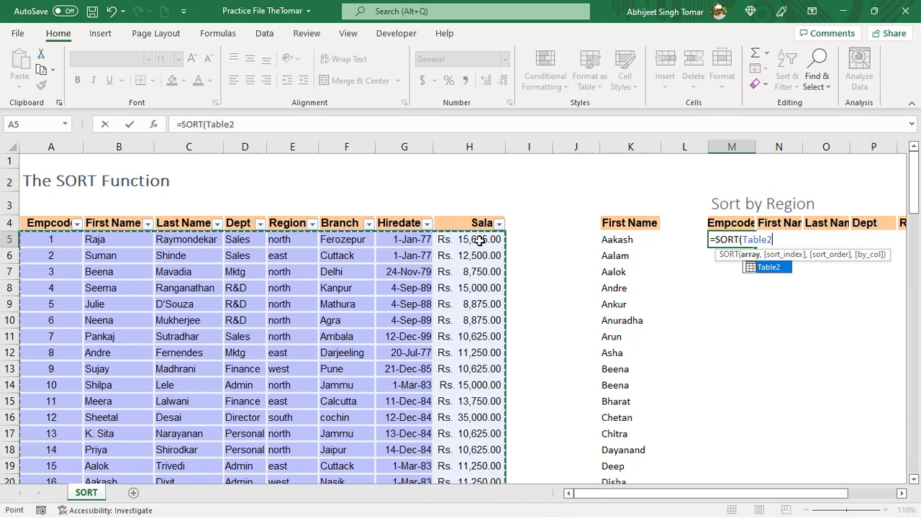
{"action": "type", "text": ","}
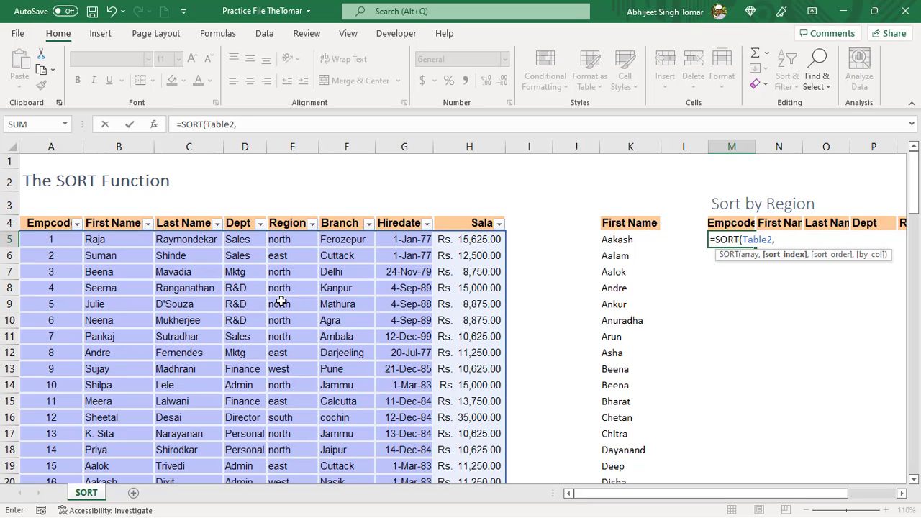
{"action": "type", "text": "5,"}
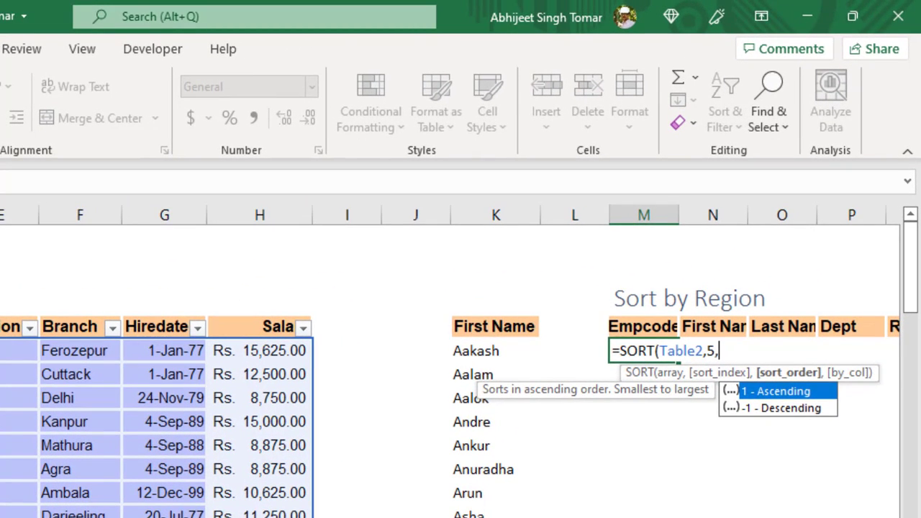
{"action": "type", "text": "-1"}
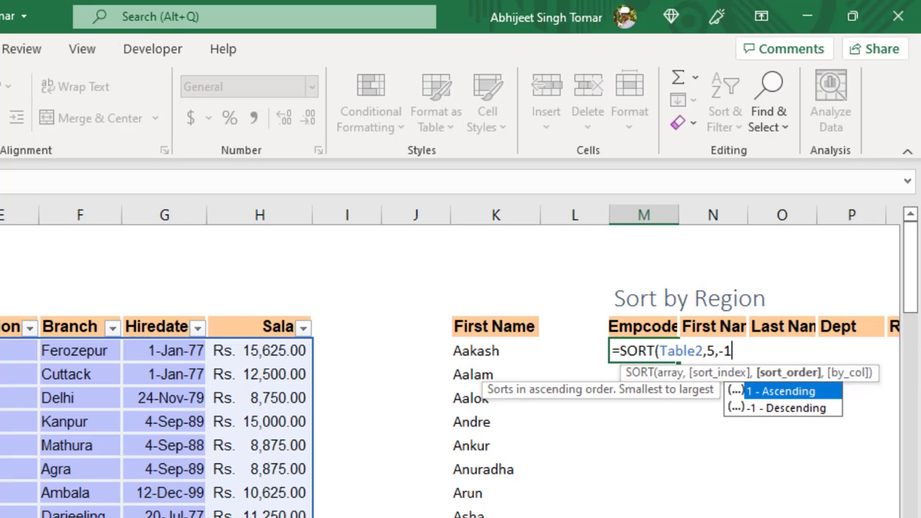
{"action": "type", "text": ","}
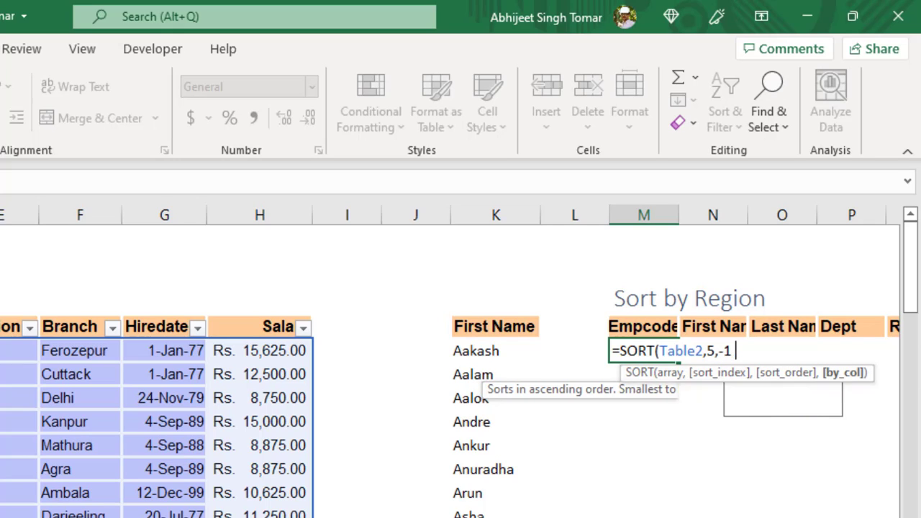
{"action": "type", "text": "0"}
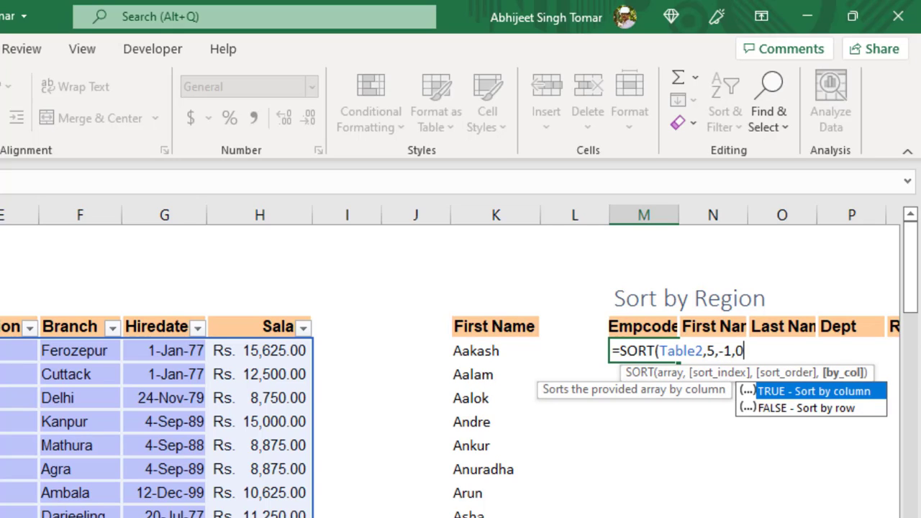
{"action": "type", "text": ")"}
{"action": "key", "text": "Tab"}
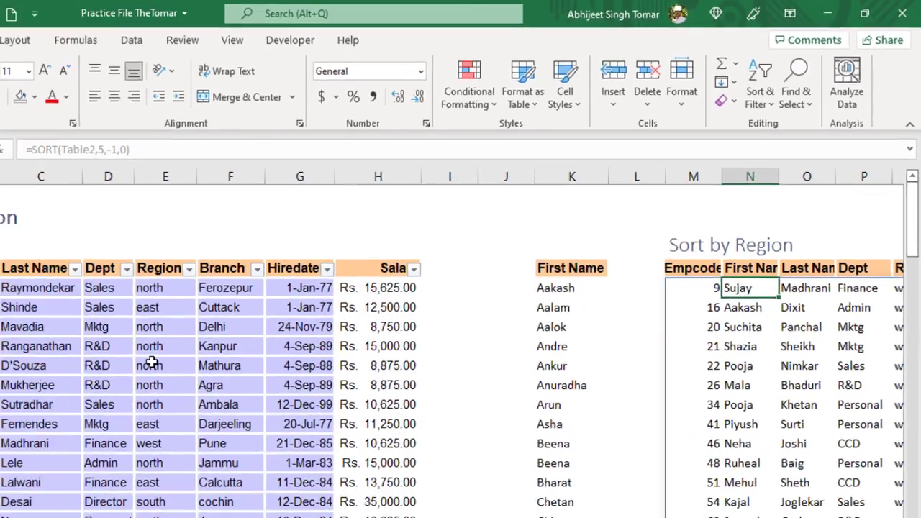
Examine the columns of the spilled list along row 5, from Empcode to Salary
{"action": "key", "text": "Right"}
{"action": "key", "text": "Right"}
{"action": "key", "text": "Right"}
{"action": "key", "text": "Right"}
{"action": "key", "text": "Right"}
{"action": "key", "text": "Right"}
{"action": "key", "text": "Right"}
{"action": "key", "text": "Left"}
{"action": "key", "text": "Left"}
{"action": "key", "text": "Left"}
{"action": "key", "text": "Left"}
{"action": "key", "text": "Left"}
{"action": "key", "text": "Left"}
{"action": "key", "text": "Left"}
{"action": "key", "text": "Left"}
{"action": "key", "text": "Right"}
{"action": "key", "text": "Right"}
{"action": "key", "text": "Right"}
{"action": "key", "text": "Right"}
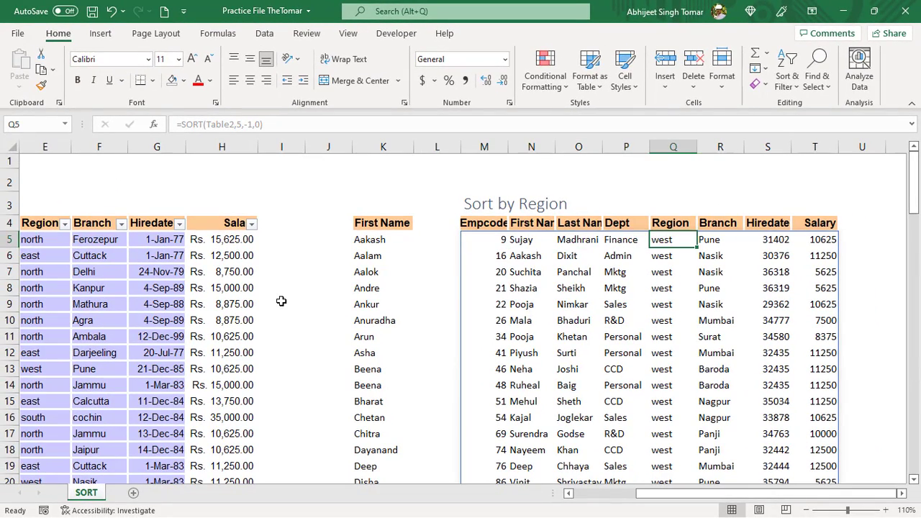
Read down the Region column of the spilled list from Q5 to check the descending order
{"action": "key", "text": "Down"}
{"action": "key", "text": "Down"}
{"action": "key", "text": "Down"}
{"action": "key", "text": "Down"}
{"action": "key", "text": "Down"}
{"action": "key", "text": "Down"}
{"action": "key", "text": "Down"}
{"action": "key", "text": "Down"}
{"action": "key", "text": "Down"}
{"action": "key", "text": "Down"}
{"action": "key", "text": "Down"}
{"action": "key", "text": "Down"}
{"action": "key", "text": "Down"}
{"action": "key", "text": "Down"}
{"action": "key", "text": "Down"}
{"action": "key", "text": "Down"}
{"action": "key", "text": "Down"}
{"action": "key", "text": "Down"}
{"action": "key", "text": "Down"}
{"action": "key", "text": "Down"}
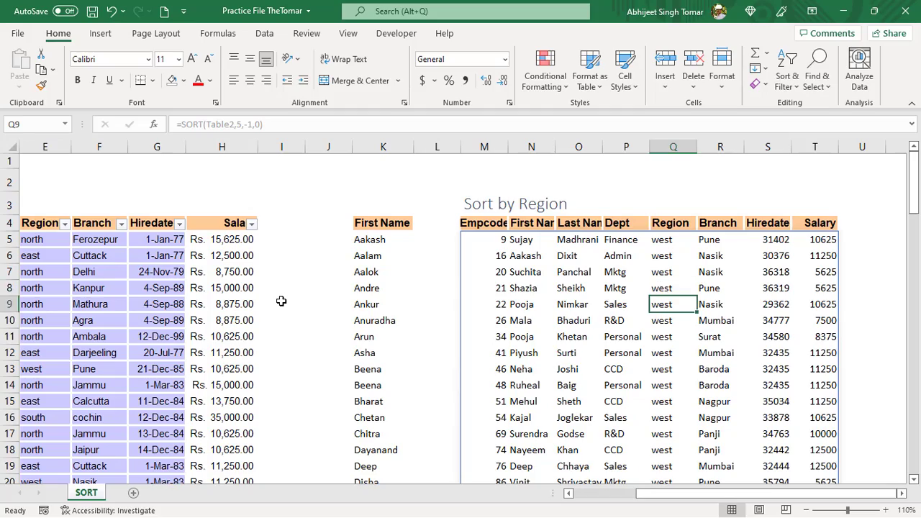
{"action": "key", "text": "Down"}
{"action": "key", "text": "Down"}
{"action": "key", "text": "Down"}
{"action": "key", "text": "Down"}
{"action": "key", "text": "Down"}
{"action": "key", "text": "Down"}
{"action": "key", "text": "Down"}
{"action": "key", "text": "Down"}
{"action": "key", "text": "Down"}
{"action": "key", "text": "Down"}
{"action": "key", "text": "Down"}
{"action": "key", "text": "Down"}
{"action": "key", "text": "Down"}
{"action": "key", "text": "Down"}
{"action": "key", "text": "Down"}
{"action": "key", "text": "Down"}
{"action": "key", "text": "Down"}
{"action": "key", "text": "Down"}
{"action": "key", "text": "Down"}
{"action": "key", "text": "Down"}
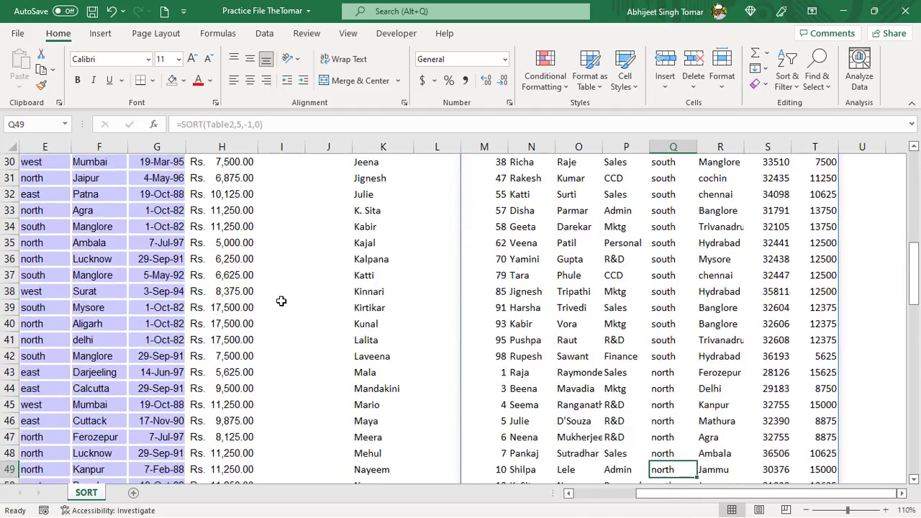
{"action": "key", "text": "Down"}
{"action": "key", "text": "Down"}
{"action": "key", "text": "Down"}
{"action": "key", "text": "Down"}
{"action": "key", "text": "Down"}
{"action": "key", "text": "Down"}
{"action": "key", "text": "Down"}
{"action": "key", "text": "Down"}
{"action": "key", "text": "Down"}
{"action": "key", "text": "Down"}
{"action": "key", "text": "Down"}
{"action": "key", "text": "Down"}
{"action": "key", "text": "Down"}
{"action": "key", "text": "Down"}
{"action": "key", "text": "Down"}
{"action": "key", "text": "Down"}
{"action": "key", "text": "Down"}
{"action": "key", "text": "Down"}
{"action": "key", "text": "Down"}
{"action": "key", "text": "Down"}
{"action": "key", "text": "Up"}
{"action": "key", "text": "Up"}
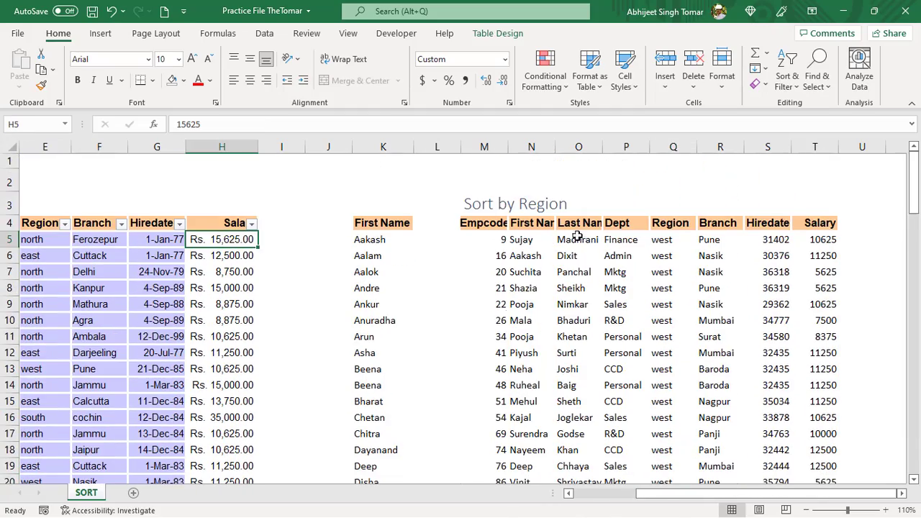
Copy the formatting of A5:H5 onto the sorted list from M5 with Format Painter, and fit the widths of columns M:T
{"action": "left_click", "coordinate": [488, 240]}
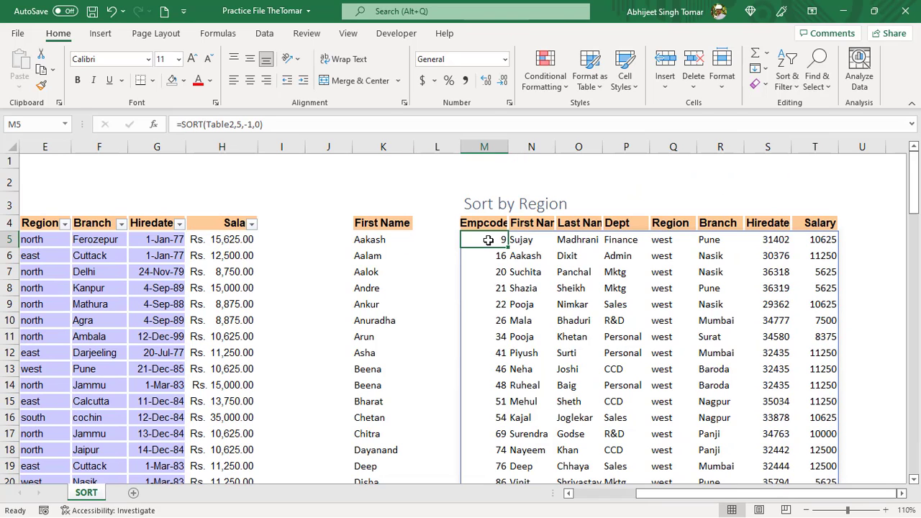
{"action": "key", "text": "ctrl+Left"}
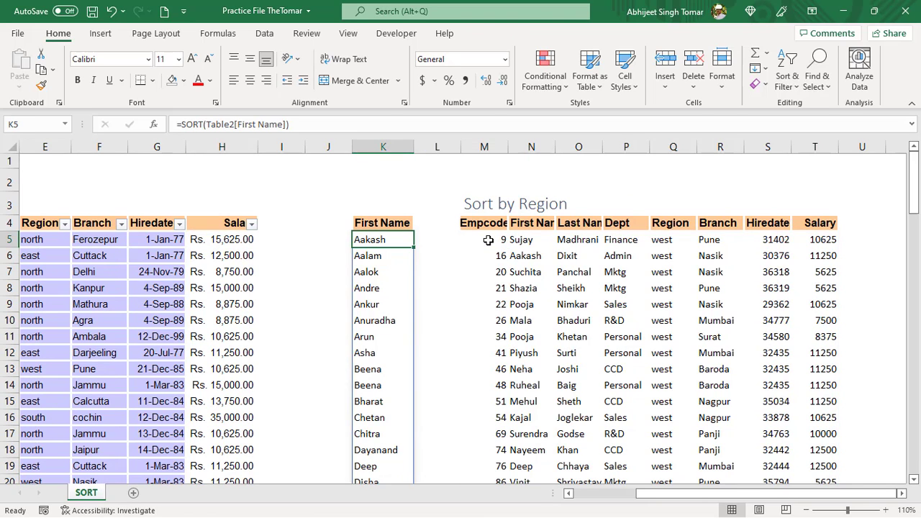
{"action": "key", "text": "ctrl+Left"}
{"action": "key", "text": "ctrl+Left"}
{"action": "key", "text": "ctrl+shift+Right"}
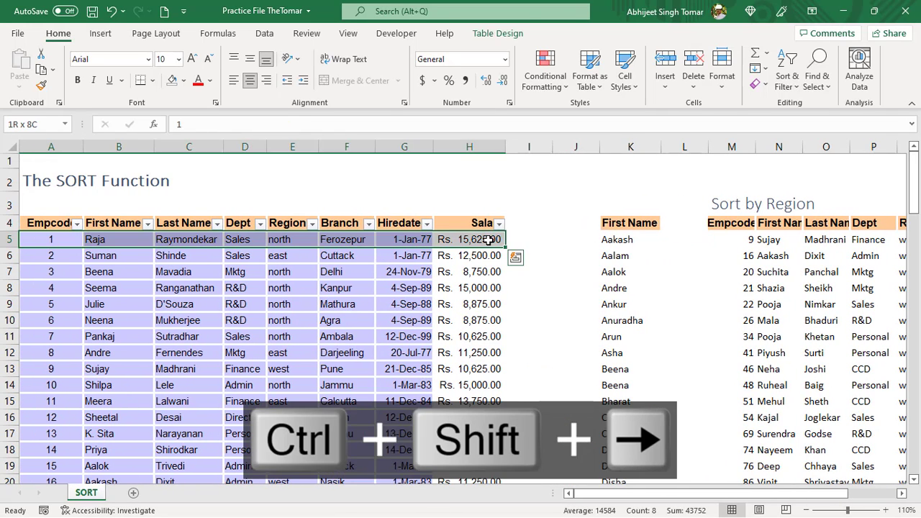
{"action": "left_click", "coordinate": [39, 88]}
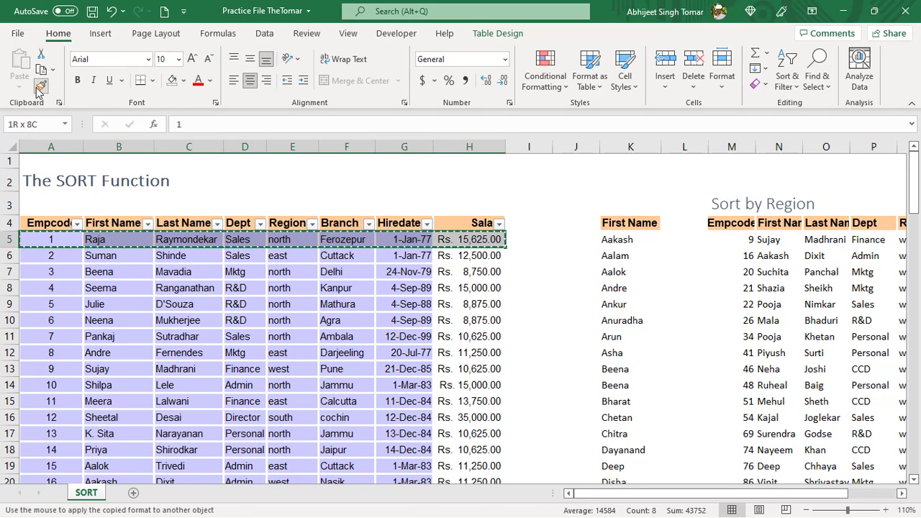
{"action": "mouse_move", "coordinate": [740, 239]}
{"action": "left_mouse_down"}
{"action": "mouse_move", "coordinate": [621, 238]}
{"action": "mouse_move", "coordinate": [889, 259]}
{"action": "mouse_move", "coordinate": [864, 302]}
{"action": "mouse_move", "coordinate": [828, 516]}
{"action": "mouse_move", "coordinate": [831, 504]}
{"action": "mouse_move", "coordinate": [817, 508]}
{"action": "left_mouse_up"}
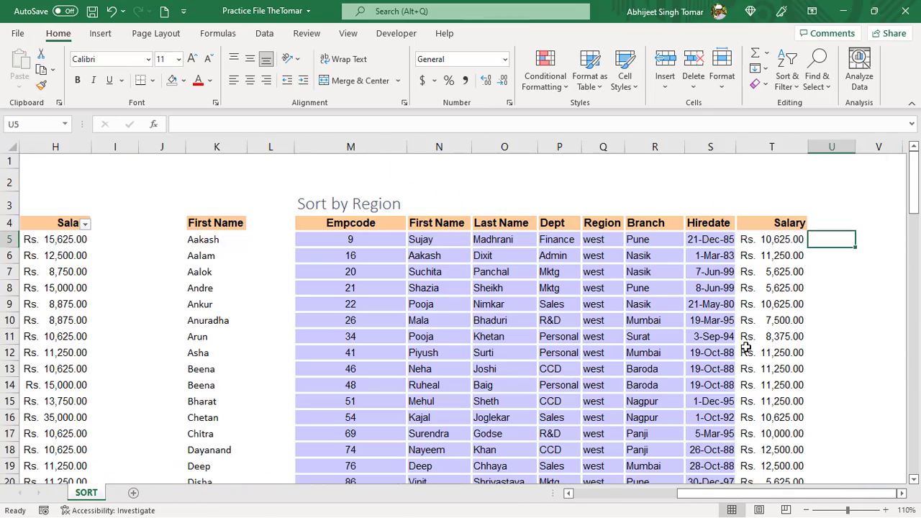
{"action": "key", "text": "Left"}
{"action": "key", "text": "Left"}
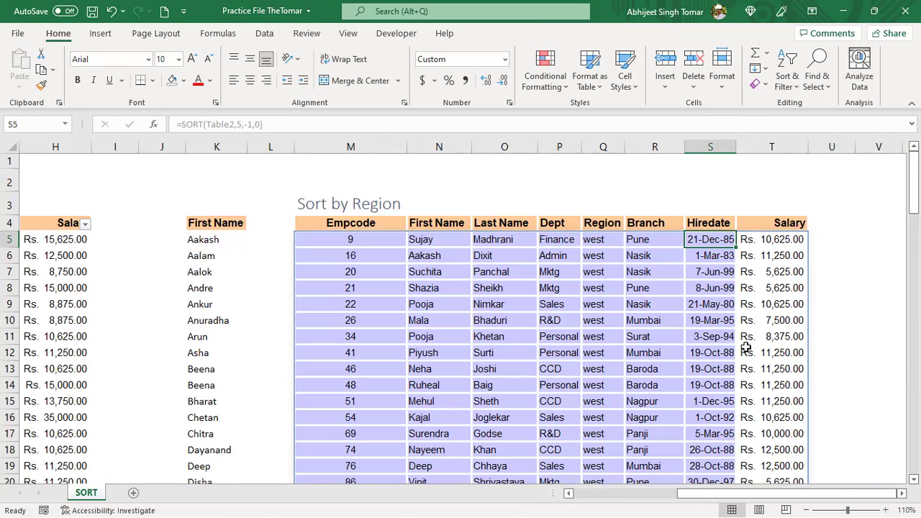
Center the "Sort by Region" heading over M3:T3 with the Center Across Selection alignment
{"action": "left_click_drag", "start_coordinate": [347, 209], "coordinate": [781, 213]}
{"action": "right_click", "coordinate": [734, 208]}
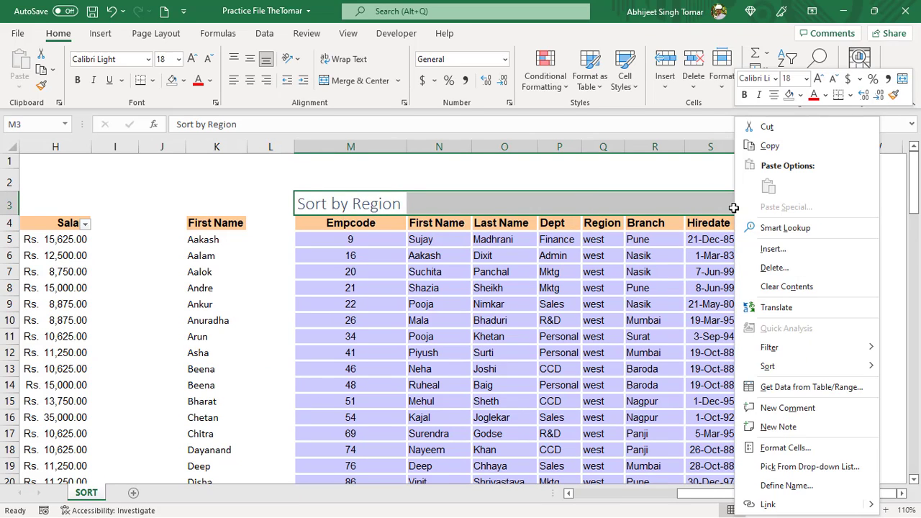
{"action": "left_click", "coordinate": [799, 447]}
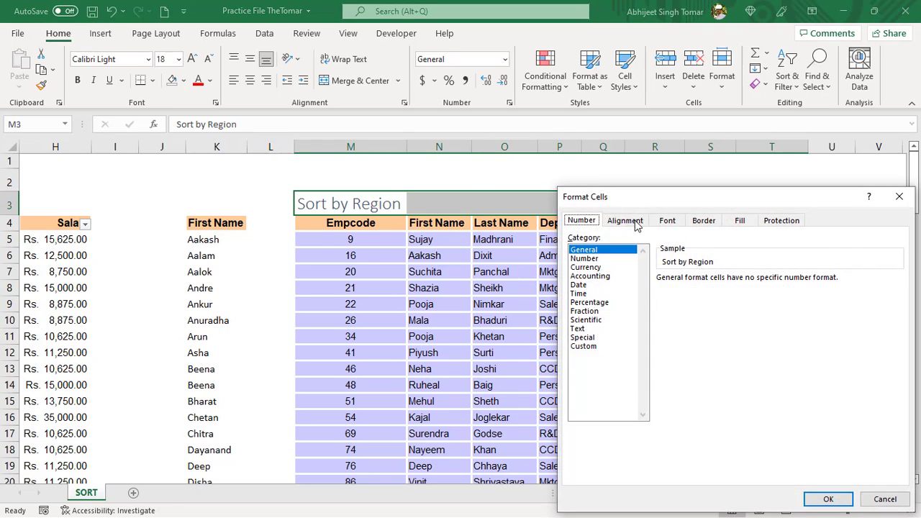
{"action": "left_click", "coordinate": [636, 226]}
{"action": "left_click", "coordinate": [651, 264]}
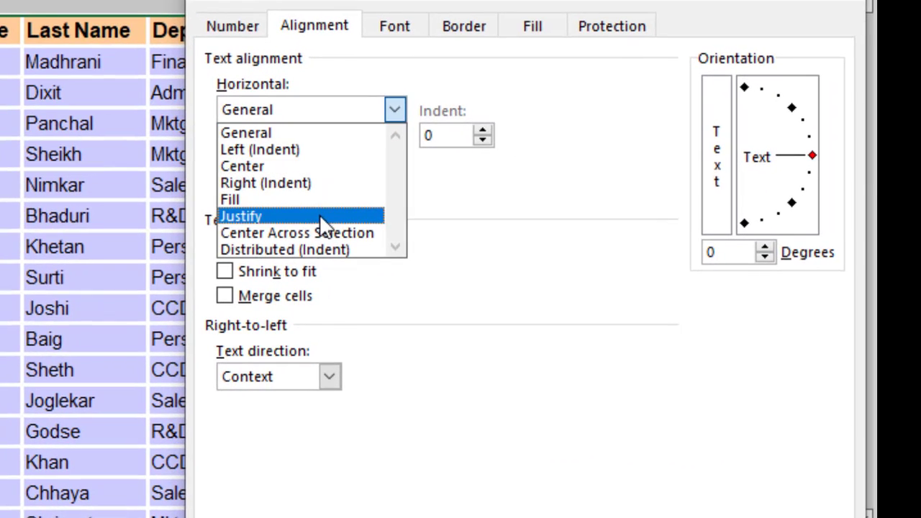
{"action": "left_click", "coordinate": [324, 232]}
{"action": "left_click", "coordinate": [730, 517]}
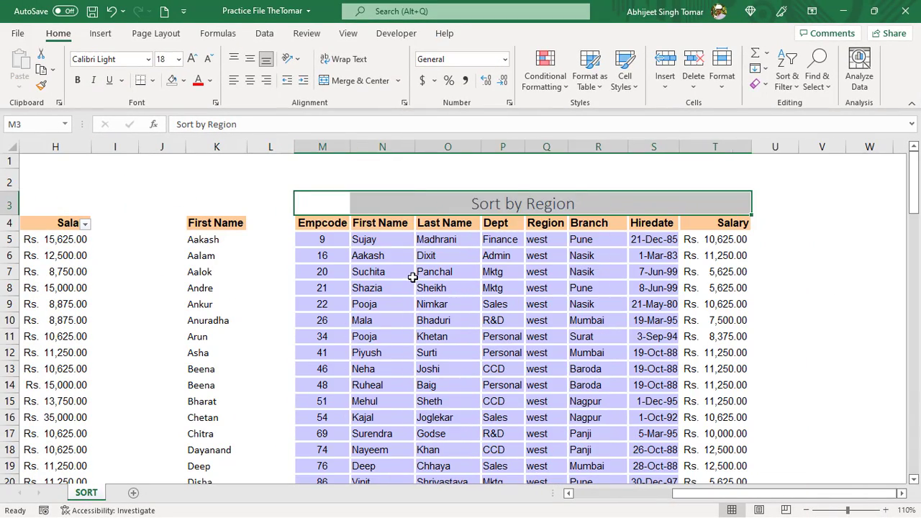
{"action": "left_click", "coordinate": [412, 278]}
{"action": "left_click", "coordinate": [492, 207]}
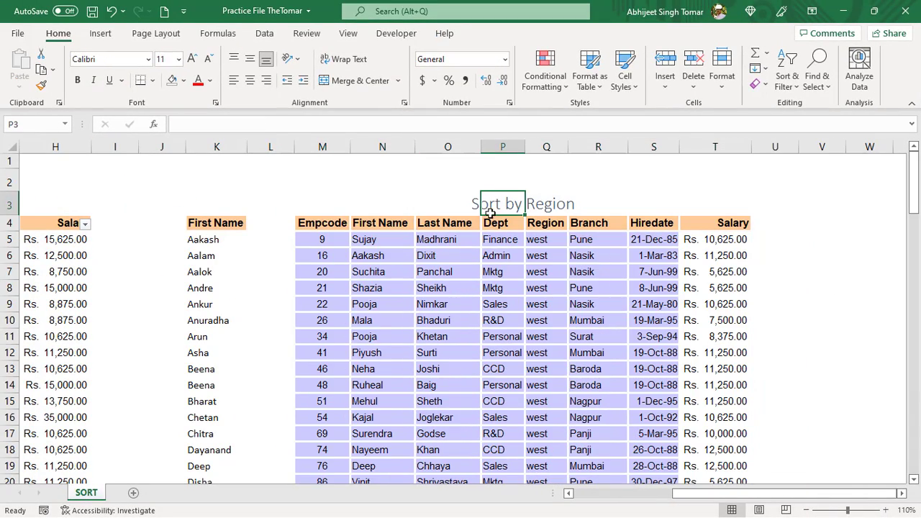
Change the heading in M3 to "Sort by Region & Salary" and clear the sorted list from M5
{"action": "left_click", "coordinate": [321, 208]}
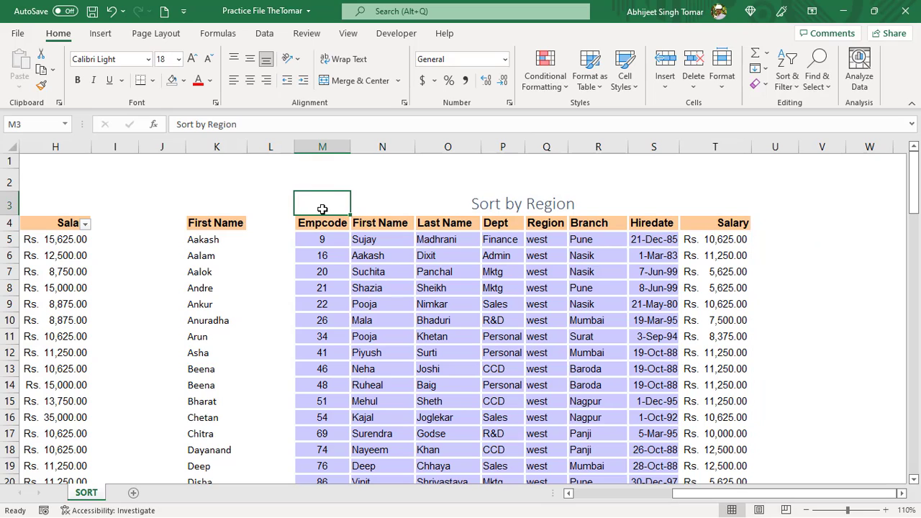
{"action": "left_click", "coordinate": [256, 125]}
{"action": "type", "text": "& Salary"}
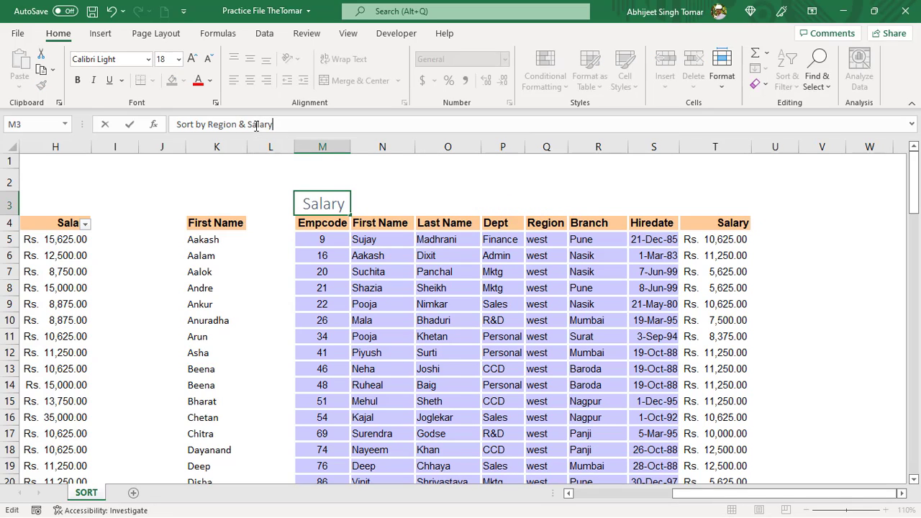
{"action": "key", "text": "Return"}
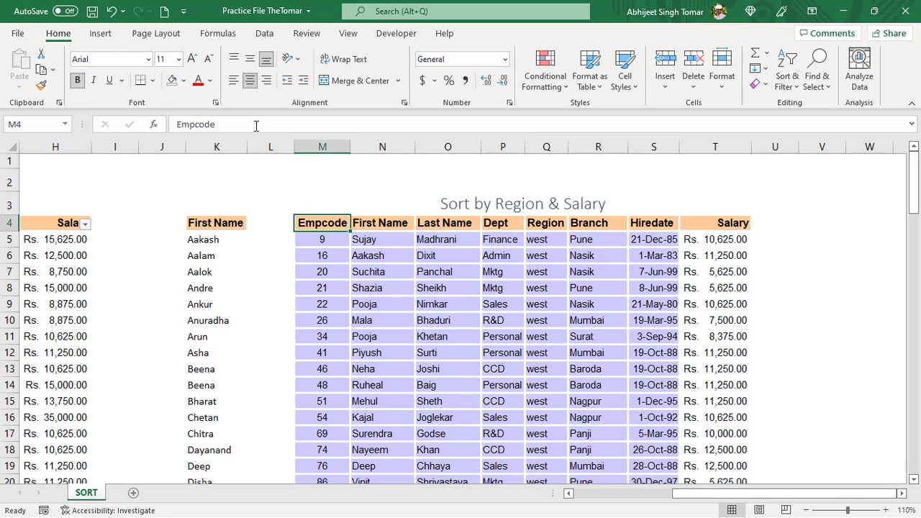
{"action": "left_click", "coordinate": [695, 242]}
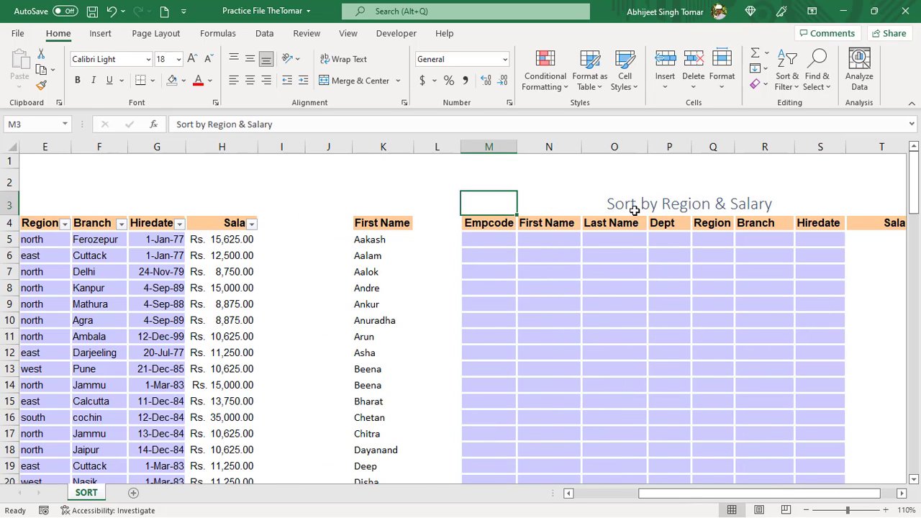
Convert the employee table Table2 to a normal range
{"action": "left_click", "coordinate": [481, 237]}
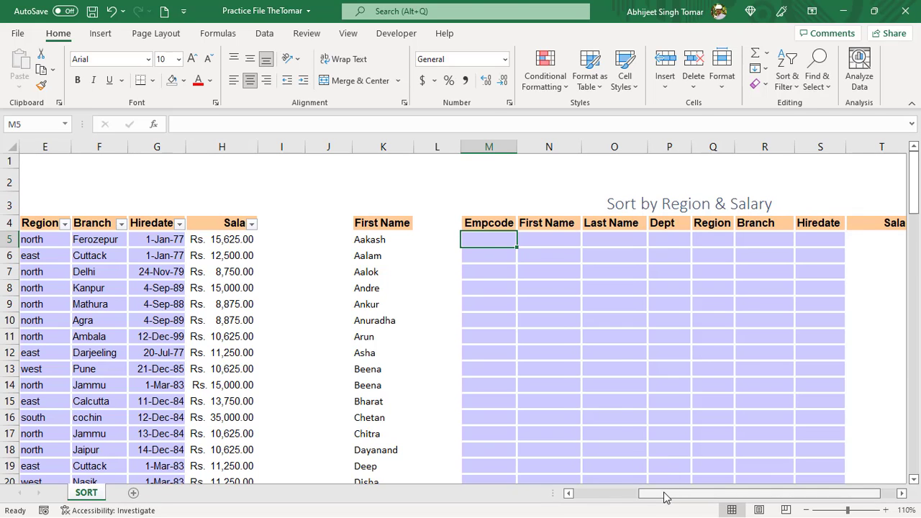
{"action": "left_click_drag", "start_coordinate": [666, 497], "coordinate": [635, 497]}
{"action": "left_click", "coordinate": [265, 323]}
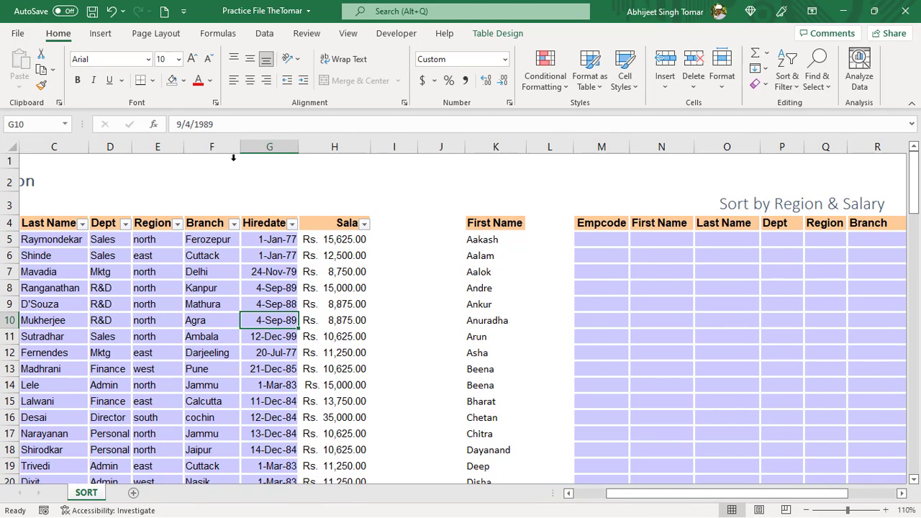
{"action": "left_click", "coordinate": [517, 34]}
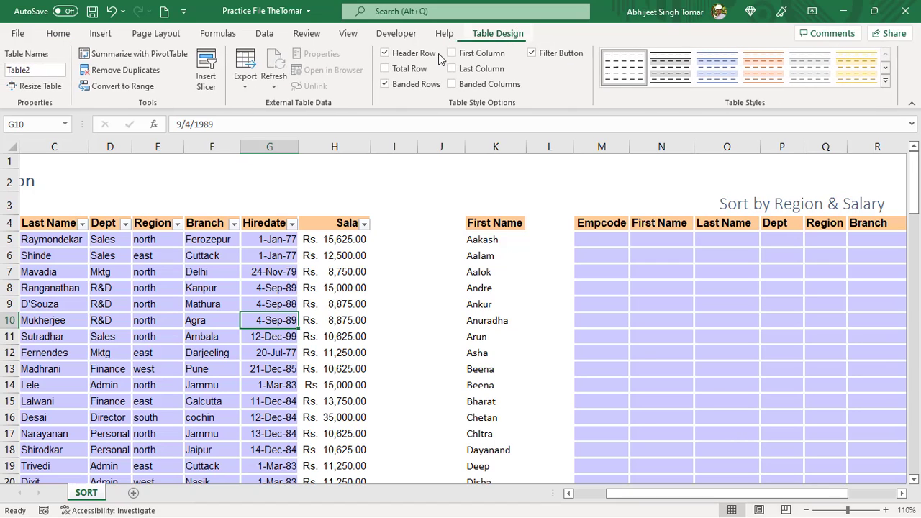
{"action": "left_click", "coordinate": [143, 91]}
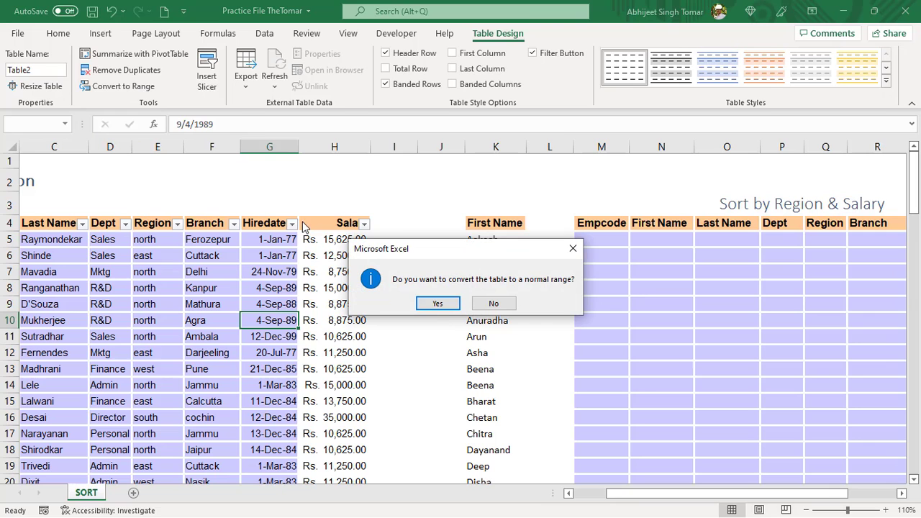
{"action": "left_click", "coordinate": [451, 308]}
{"action": "left_click", "coordinate": [291, 288]}
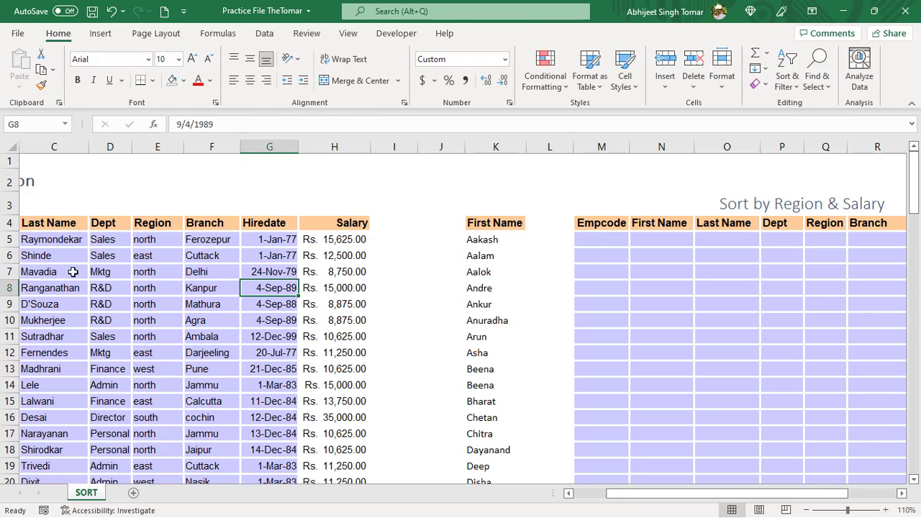
Examine the source data's columns along row 5, from Empcode to Salary, and the empty list area under the Region & Salary heading
{"action": "left_click_drag", "start_coordinate": [626, 496], "coordinate": [678, 481]}
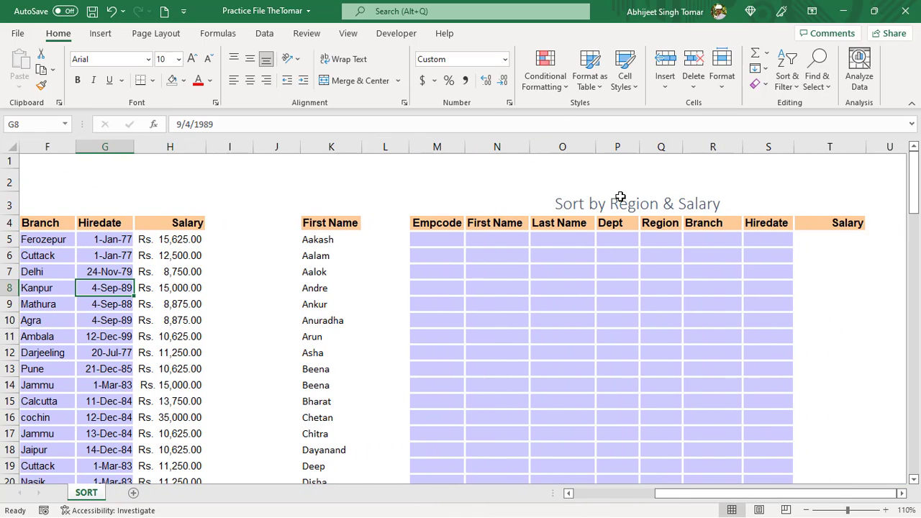
{"action": "left_click", "coordinate": [574, 211]}
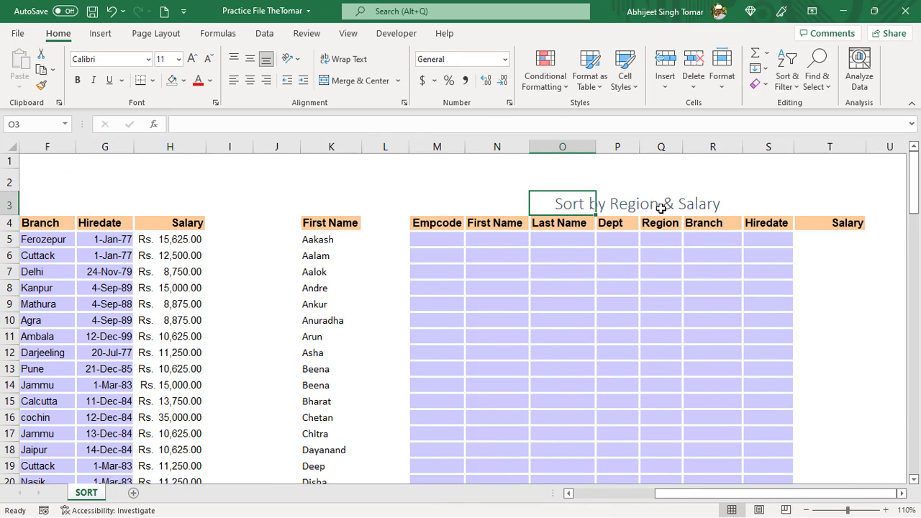
{"action": "left_click", "coordinate": [451, 238]}
{"action": "key", "text": "Home"}
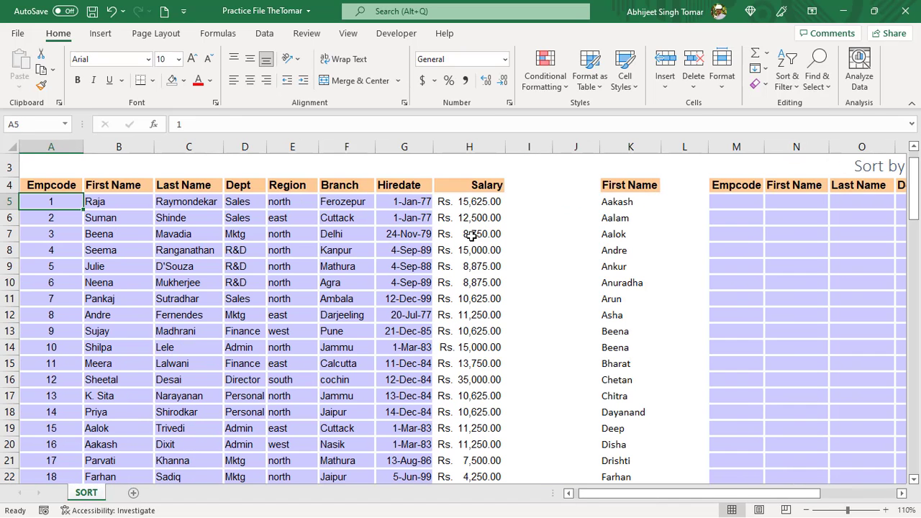
{"action": "key", "text": "Right"}
{"action": "key", "text": "Right"}
{"action": "key", "text": "Right"}
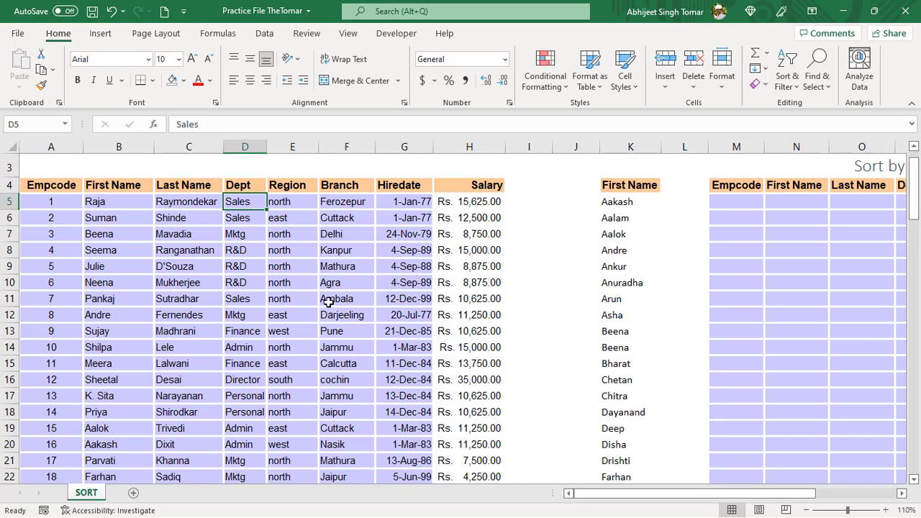
{"action": "left_click", "coordinate": [221, 311]}
{"action": "left_click", "coordinate": [340, 328]}
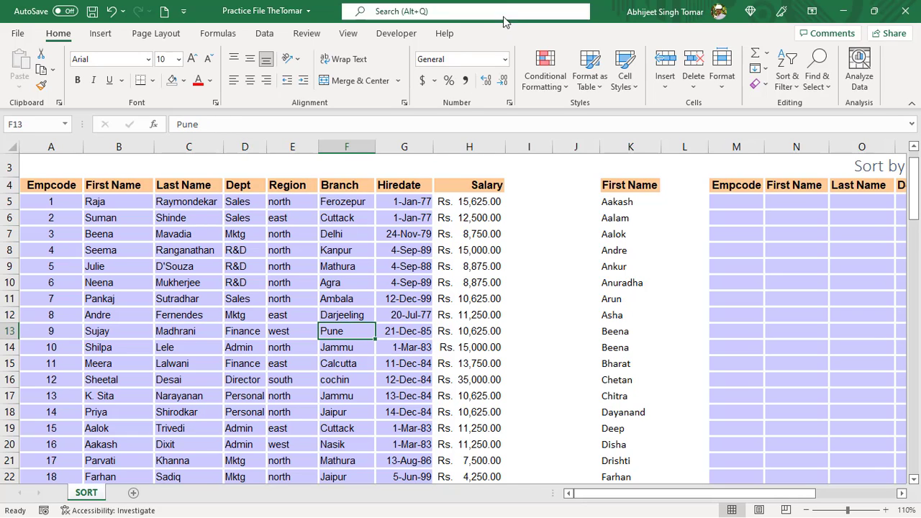
{"action": "left_click", "coordinate": [445, 198]}
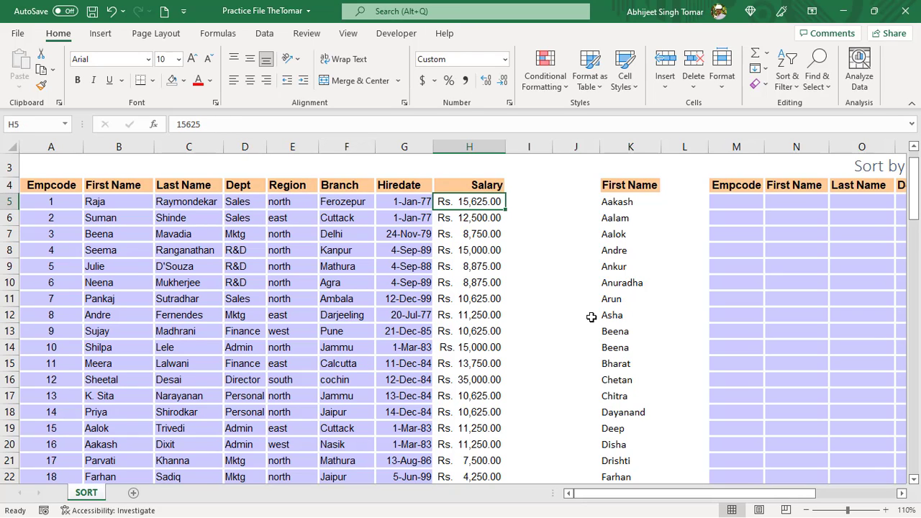
{"action": "key", "text": "Right"}
{"action": "key", "text": "Right"}
{"action": "key", "text": "Right"}
{"action": "key", "text": "Right"}
{"action": "key", "text": "Right"}
{"action": "key", "text": "Right"}
{"action": "key", "text": "Right"}
{"action": "key", "text": "Right"}
{"action": "key", "text": "Right"}
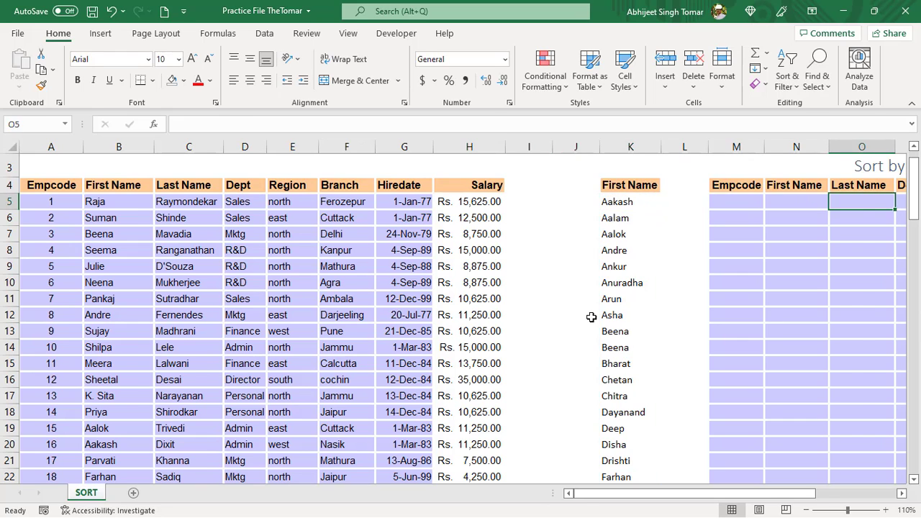
{"action": "key", "text": "Right"}
{"action": "key", "text": "Right"}
Enter =SORT(A5:H102,8,-1) in M5 to list the employee data by Salary in descending order
{"action": "key", "text": "Left"}
{"action": "key", "text": "Left"}
{"action": "key", "text": "Left"}
{"action": "key", "text": "Left"}
{"action": "key", "text": "Left"}
{"action": "key", "text": "Left"}
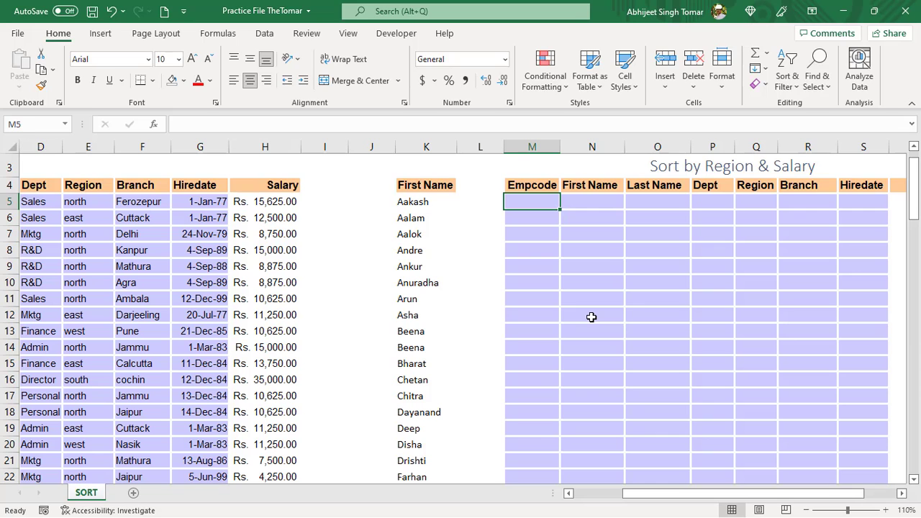
{"action": "type", "text": "=sor"}
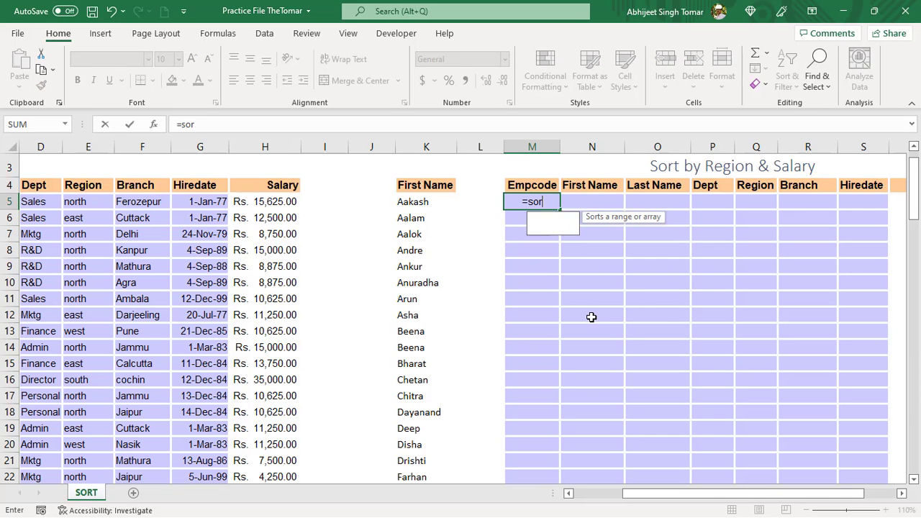
{"action": "type", "text": "t("}
{"action": "key", "text": "ctrl+Left"}
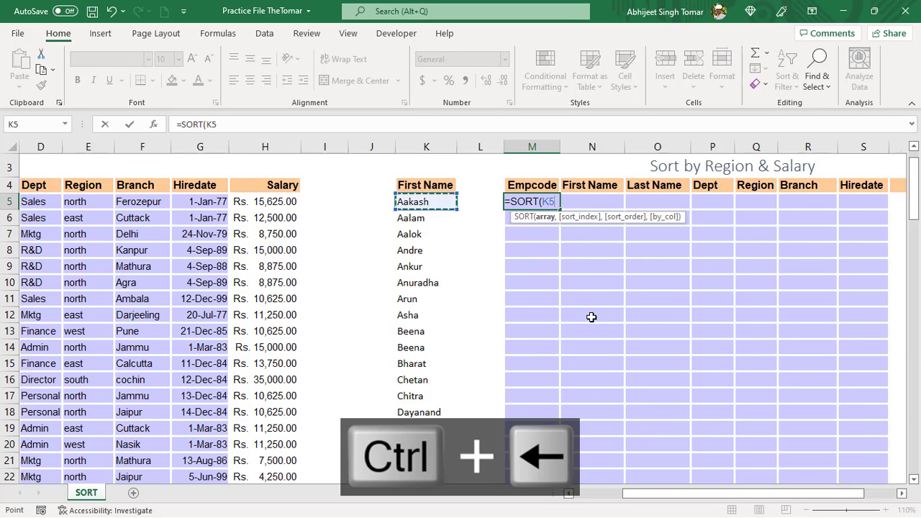
{"action": "key", "text": "ctrl+Left"}
{"action": "key", "text": "ctrl+Left"}
{"action": "key", "text": "ctrl+shift+Right"}
{"action": "key", "text": "ctrl+shift+Down"}
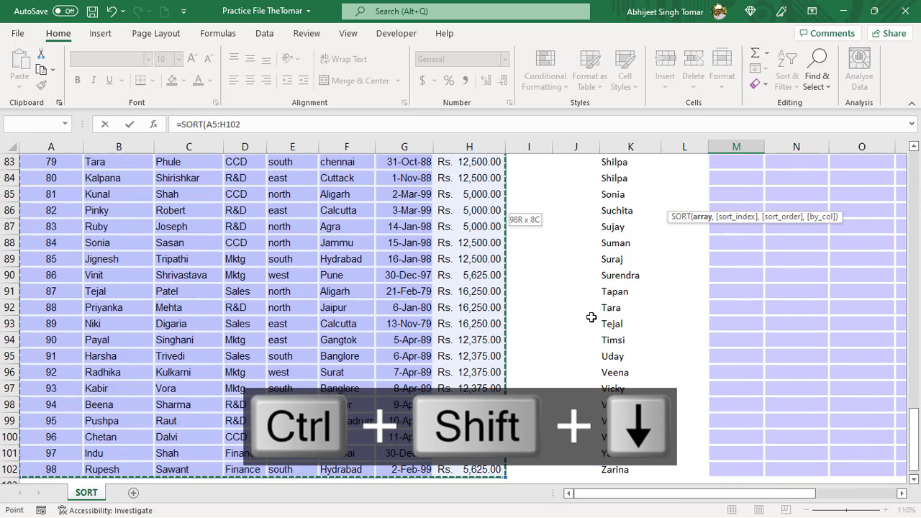
{"action": "type", "text": ","}
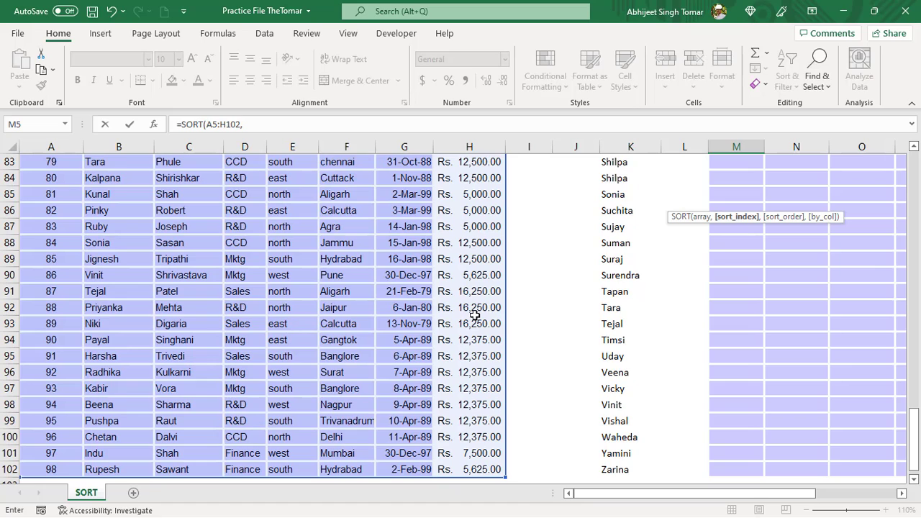
{"action": "type", "text": "8,"}
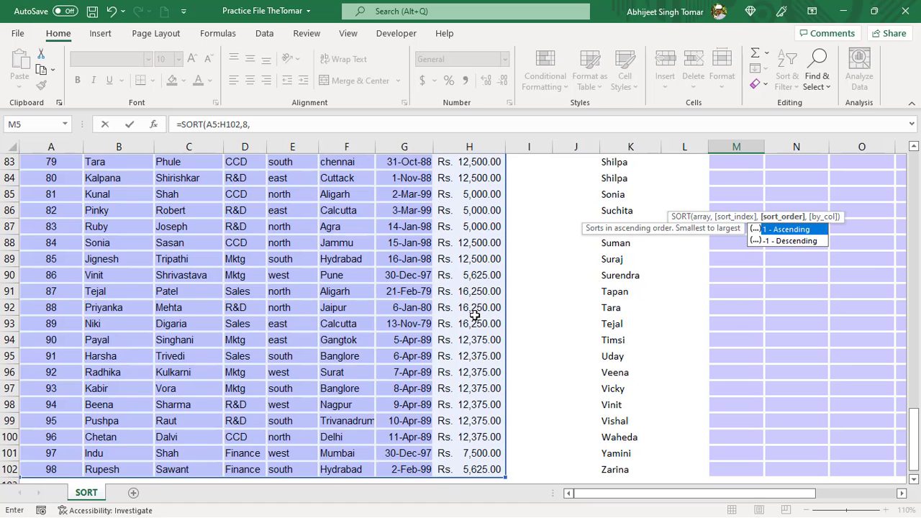
{"action": "type", "text": "-1"}
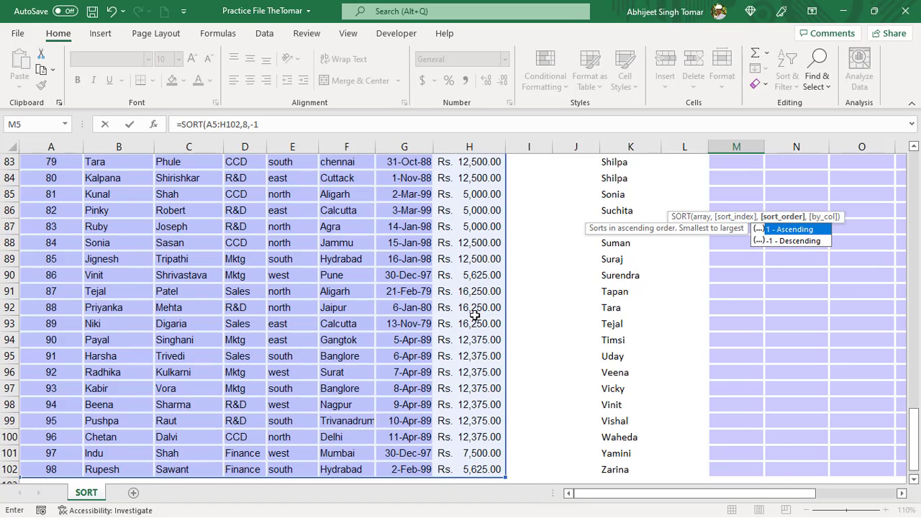
{"action": "type", "text": ")"}
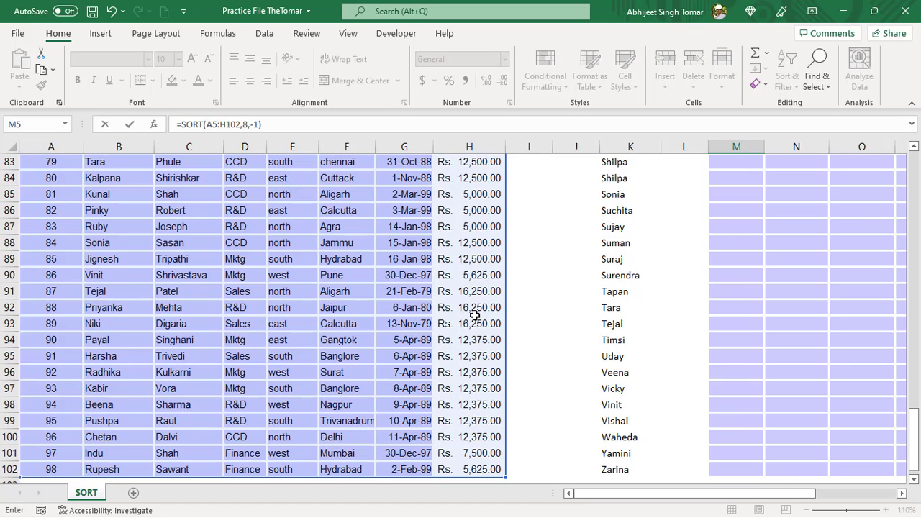
{"action": "key", "text": "Return"}
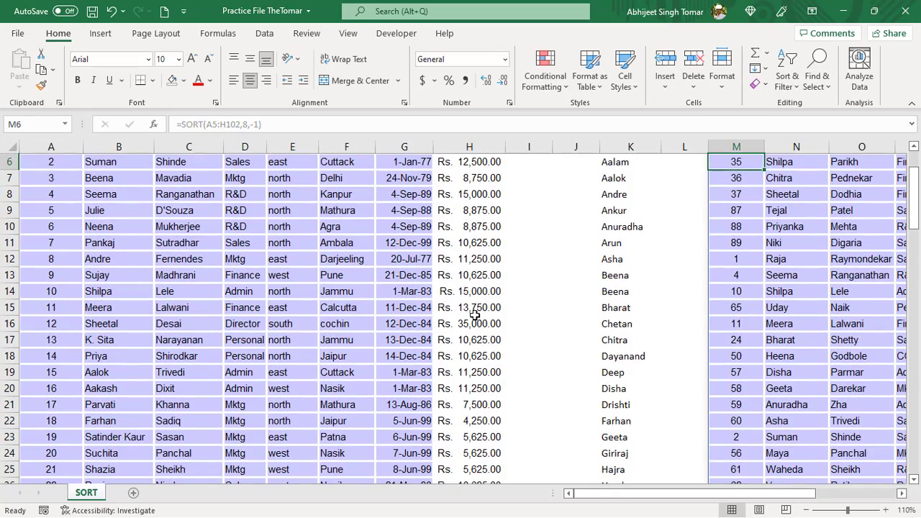
Move across the new sorted list to column T and check the order of the Salary values
{"action": "key", "text": "Up"}
{"action": "key", "text": "Up"}
{"action": "key", "text": "Up"}
{"action": "key", "text": "Down"}
{"action": "key", "text": "Down"}
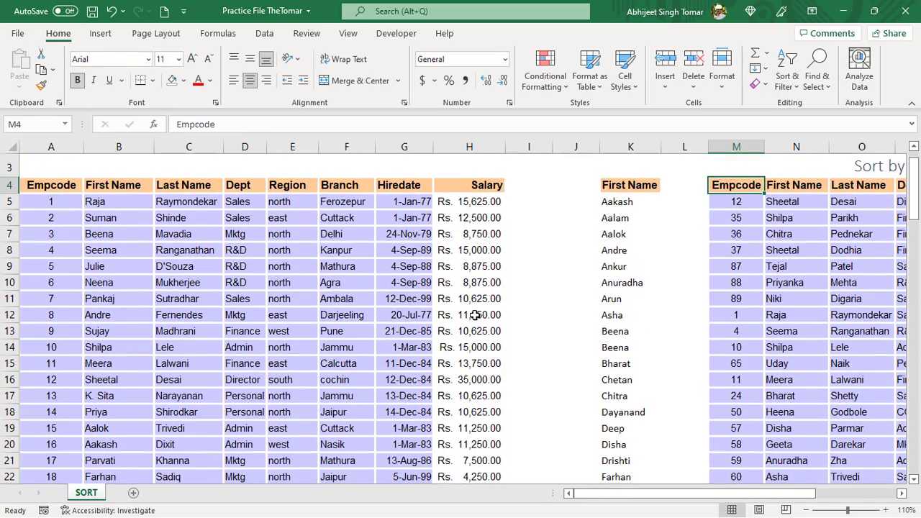
{"action": "key", "text": "Right"}
{"action": "key", "text": "Right"}
{"action": "key", "text": "Right"}
{"action": "key", "text": "Right"}
{"action": "key", "text": "Right"}
{"action": "key", "text": "Right"}
{"action": "key", "text": "Right"}
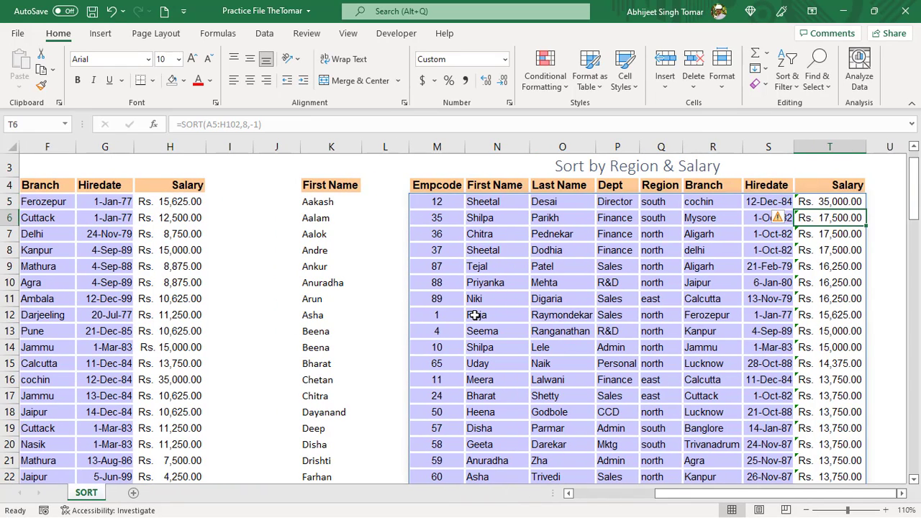
Check the Region column of the sorted list from Q5 to see how the regions are ordered
{"action": "key", "text": "Left"}
{"action": "key", "text": "Left"}
{"action": "key", "text": "Left"}
{"action": "key", "text": "Left"}
{"action": "key", "text": "Left"}
{"action": "key", "text": "Left"}
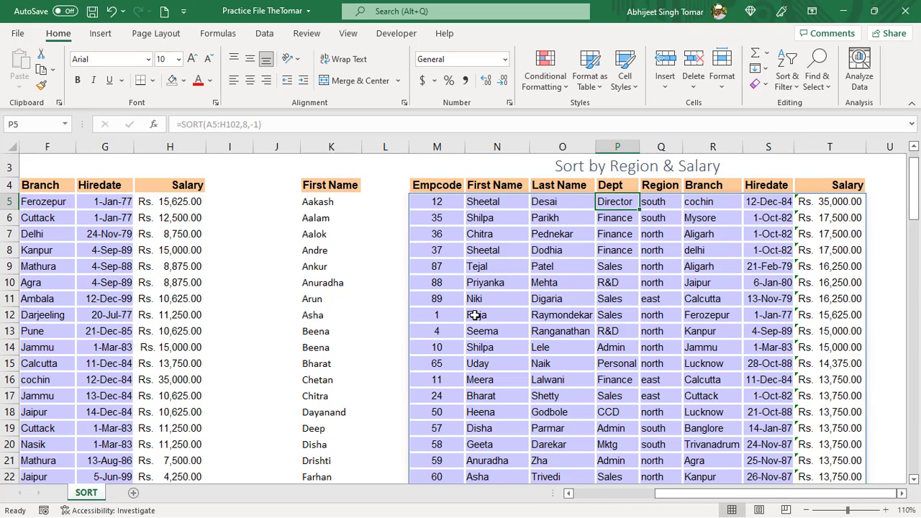
{"action": "key", "text": "Right"}
{"action": "key", "text": "Right"}
{"action": "key", "text": "Right"}
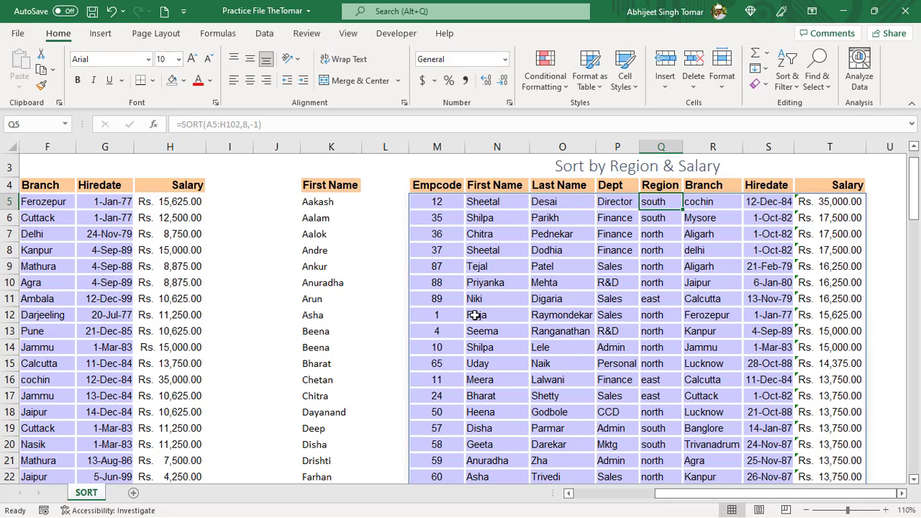
{"action": "key", "text": "Up"}
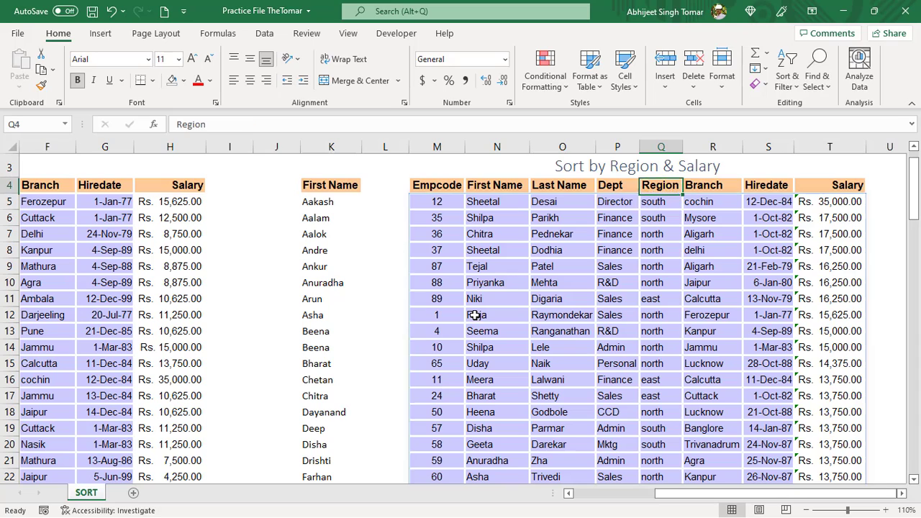
Edit the SORT formula in M5 so its sort index is {8,5}, sorting by Salary and Region with order -1
{"action": "key", "text": "Down"}
{"action": "key", "text": "Left"}
{"action": "key", "text": "Left"}
{"action": "key", "text": "Left"}
{"action": "key", "text": "Left"}
{"action": "key", "text": "F2"}
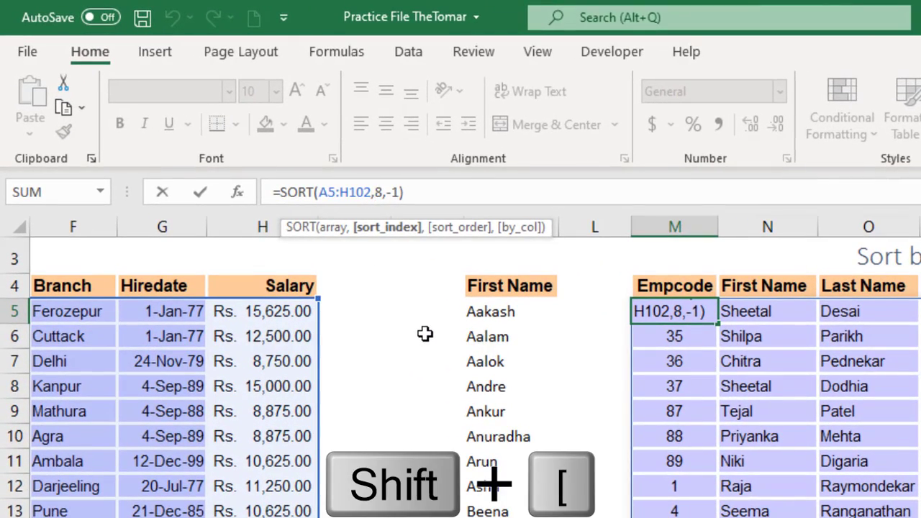
{"action": "type", "text": "{8"}
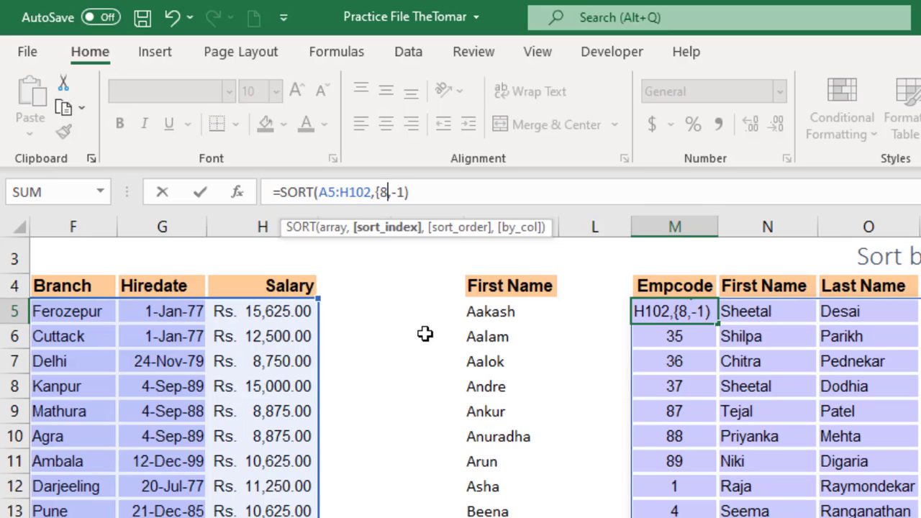
{"action": "type", "text": ",5"}
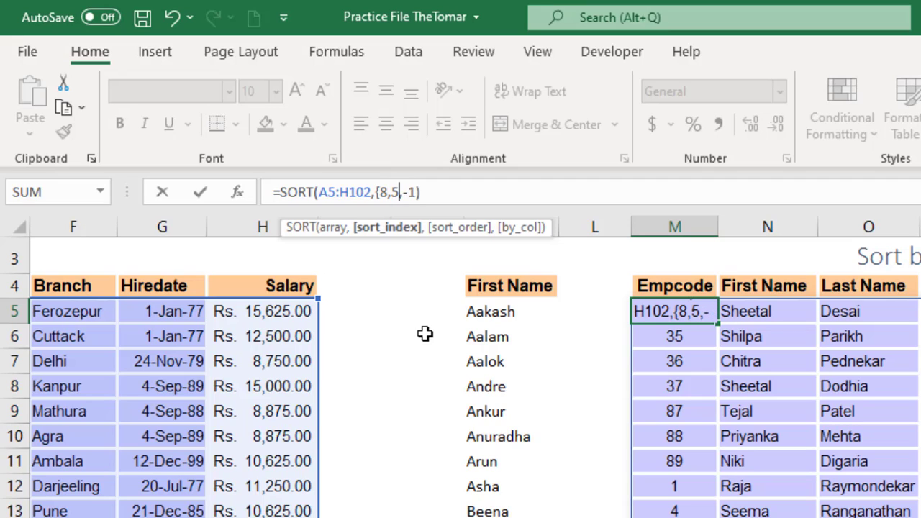
{"action": "type", "text": "}"}
{"action": "key", "text": "Right"}
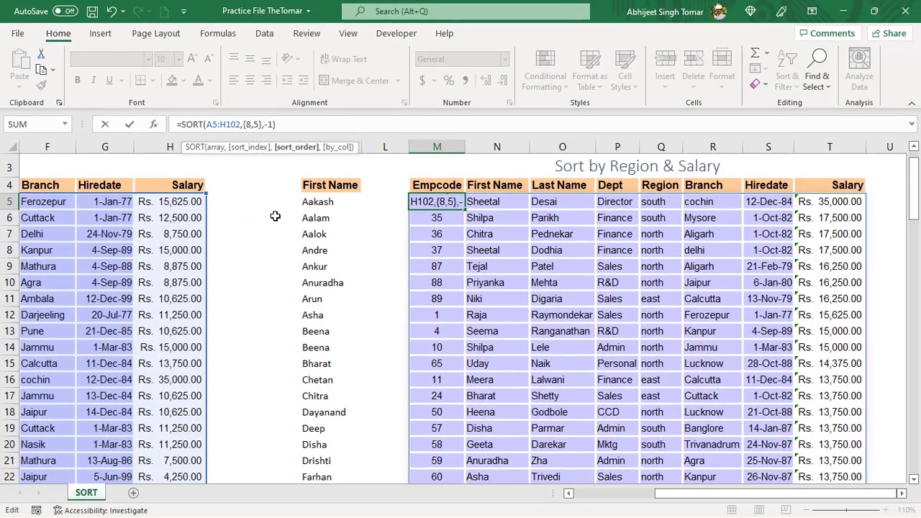
{"action": "key", "text": "Return"}
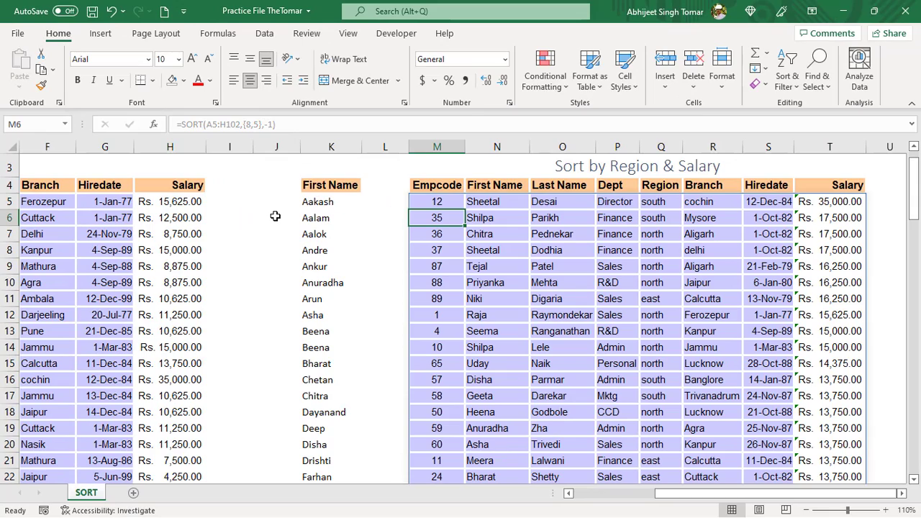
Check the order of the Region values in the re-sorted list, moving down from Q5
{"action": "key", "text": "Up"}
{"action": "key", "text": "Right"}
{"action": "key", "text": "Right"}
{"action": "key", "text": "Right"}
{"action": "key", "text": "Right"}
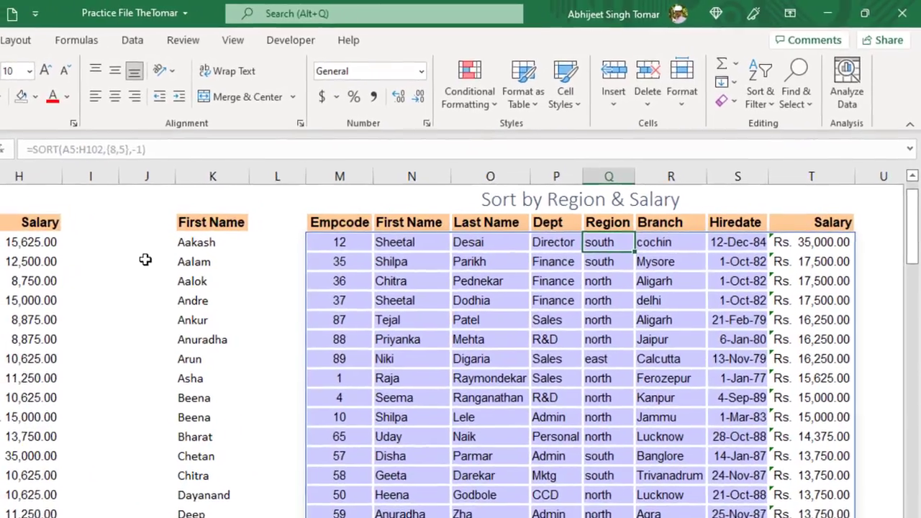
{"action": "key", "text": "Down"}
{"action": "key", "text": "Down"}
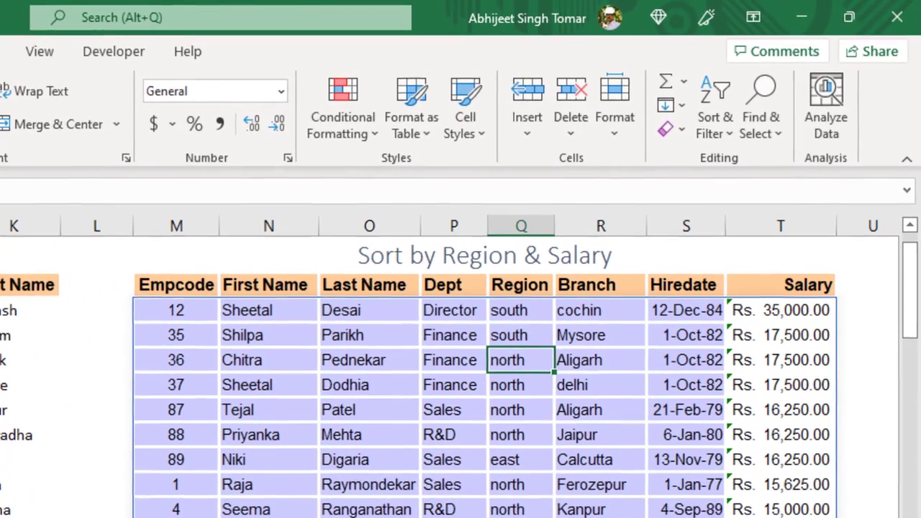
{"action": "key", "text": "Down"}
{"action": "key", "text": "Up"}
{"action": "key", "text": "Up"}
Compare the equal Salary values in T6:T8 with the Region order in the same rows
{"action": "key", "text": "Right"}
{"action": "key", "text": "Right"}
{"action": "key", "text": "Right"}
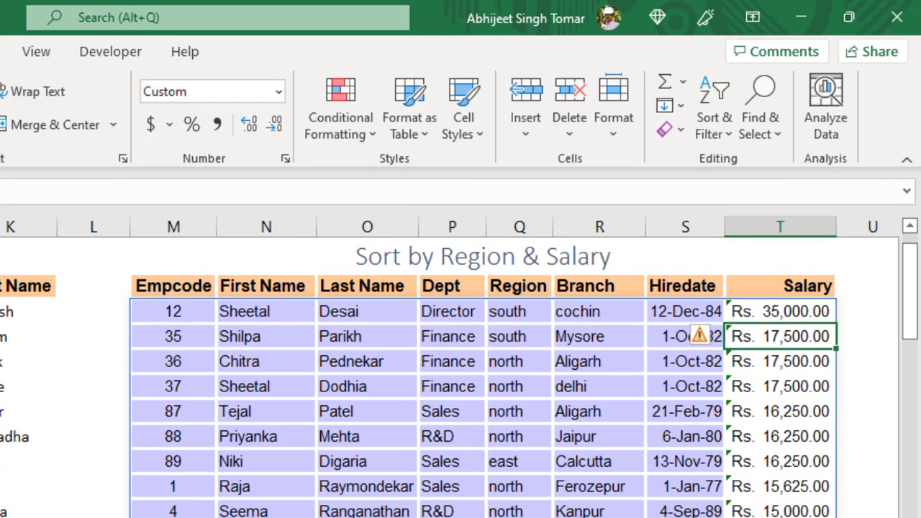
{"action": "key", "text": "Down"}
{"action": "key", "text": "Down"}
{"action": "key", "text": "Up"}
{"action": "key", "text": "Up"}
{"action": "key", "text": "Down"}
{"action": "key", "text": "Down"}
{"action": "key", "text": "Up"}
{"action": "key", "text": "Up"}
{"action": "key", "text": "Left"}
{"action": "key", "text": "Left"}
{"action": "key", "text": "Left"}
{"action": "key", "text": "Down"}
{"action": "key", "text": "Down"}
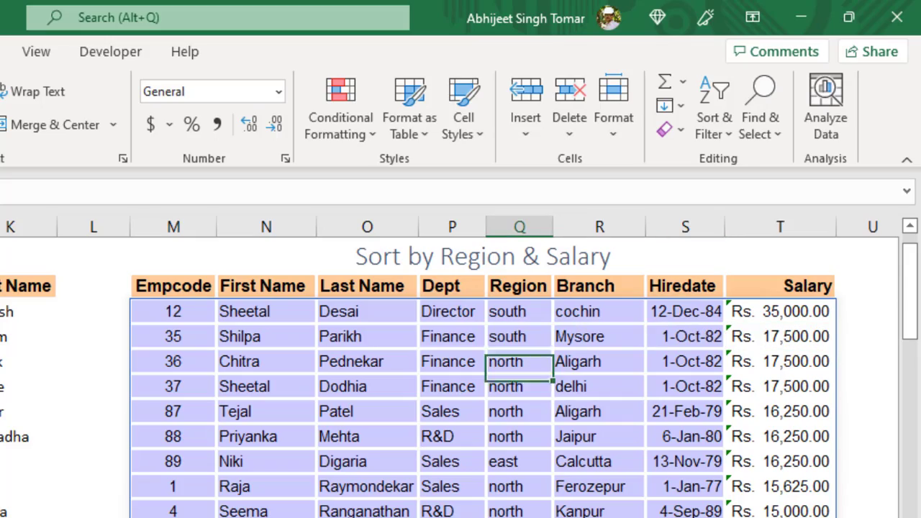
{"action": "key", "text": "Up"}
{"action": "key", "text": "Up"}
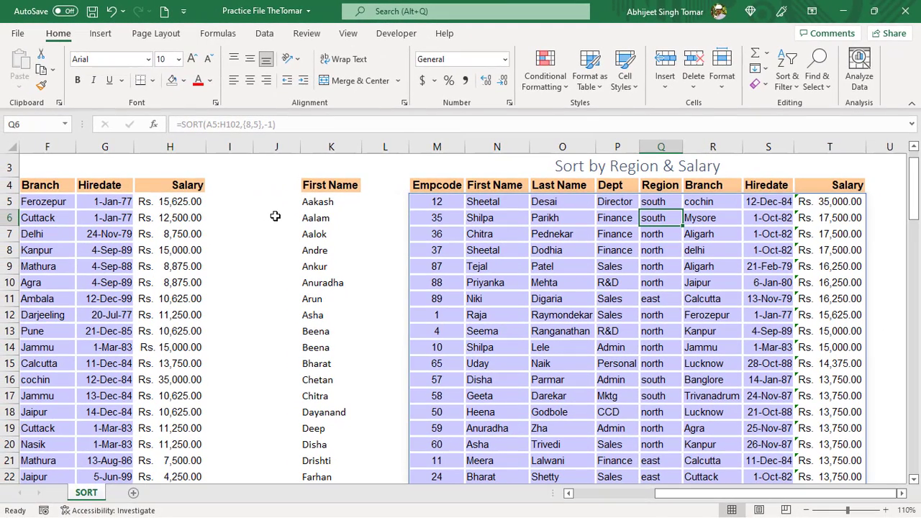
Change the sort order in the M5 formula to {-1,1}, so Salary sorts descending and Region ascending
{"action": "key", "text": "Left"}
{"action": "key", "text": "Left"}
{"action": "key", "text": "Left"}
{"action": "key", "text": "Left"}
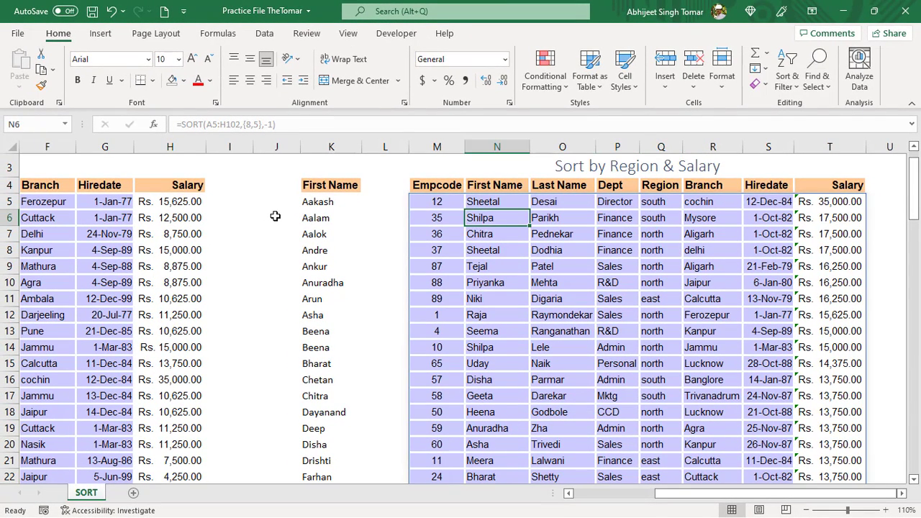
{"action": "key", "text": "Up"}
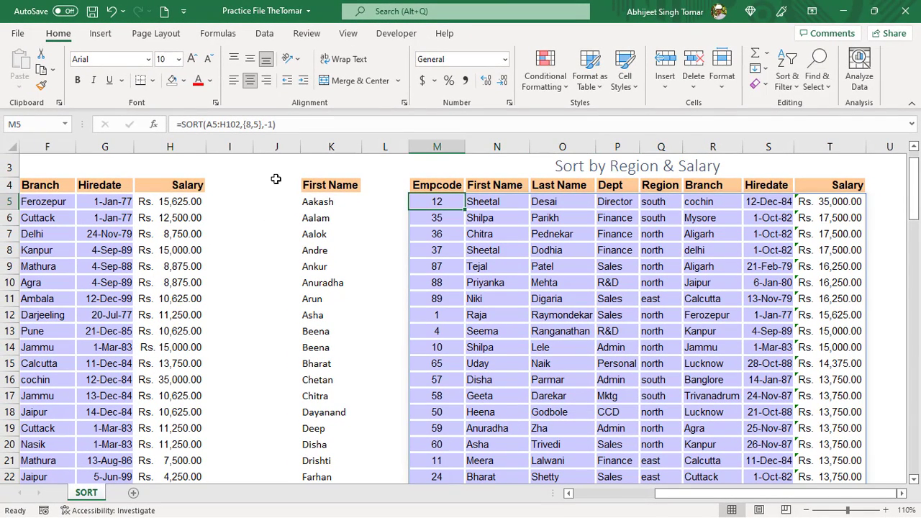
{"action": "left_click", "coordinate": [260, 124]}
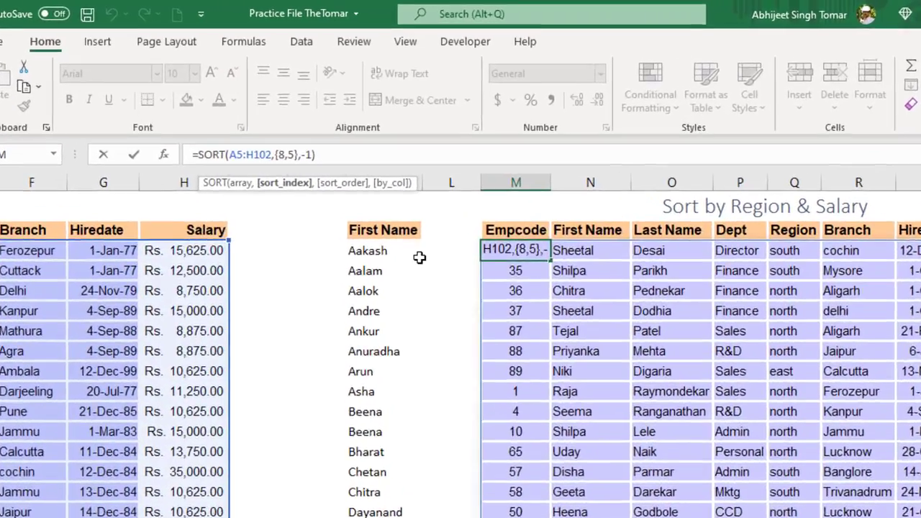
{"action": "key", "text": "Right"}
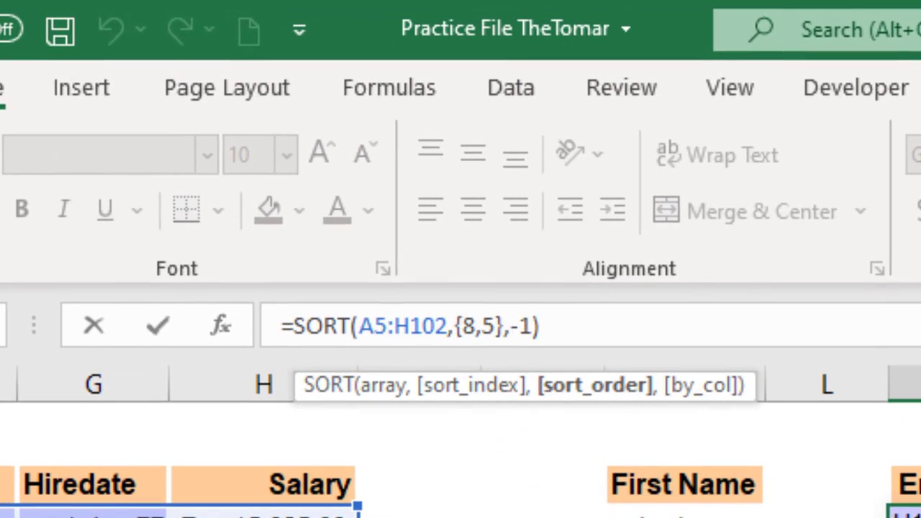
{"action": "type", "text": "{"}
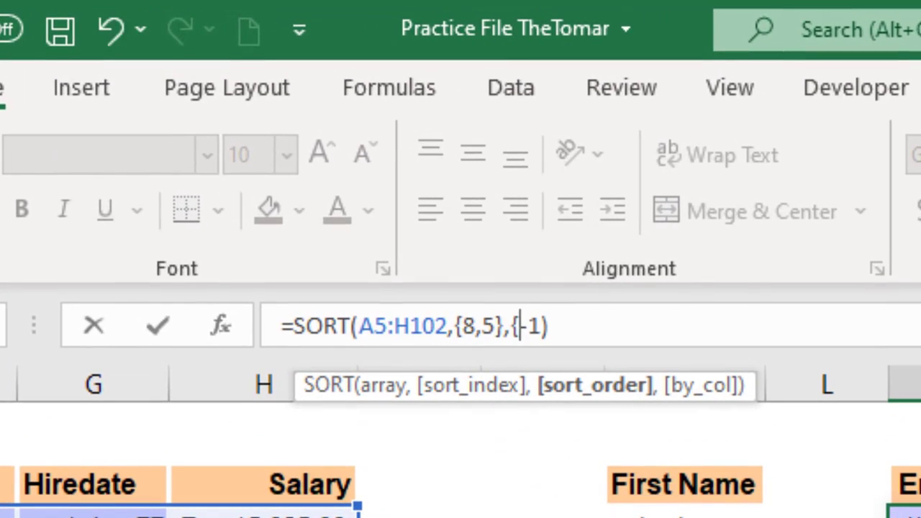
{"action": "key", "text": "Right"}
{"action": "key", "text": "Right"}
{"action": "type", "text": ","}
{"action": "type", "text": "1}"}
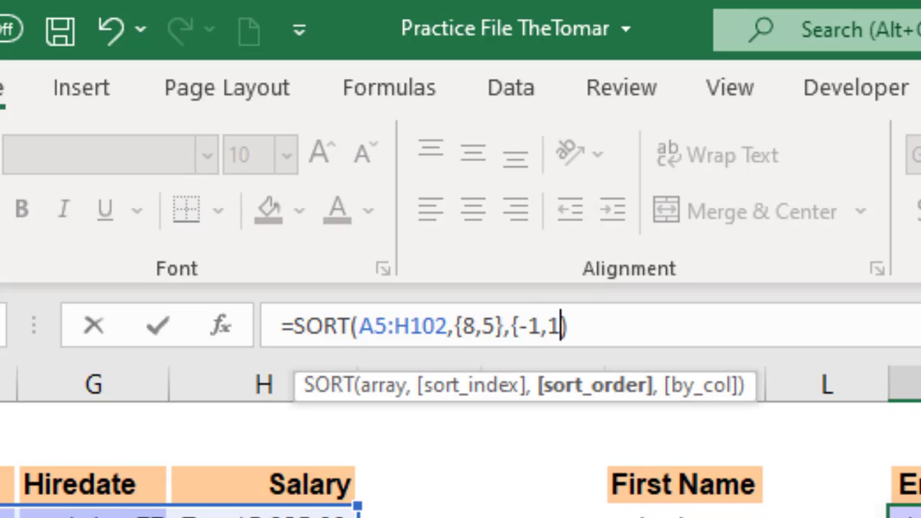
{"action": "type", "text": ")"}
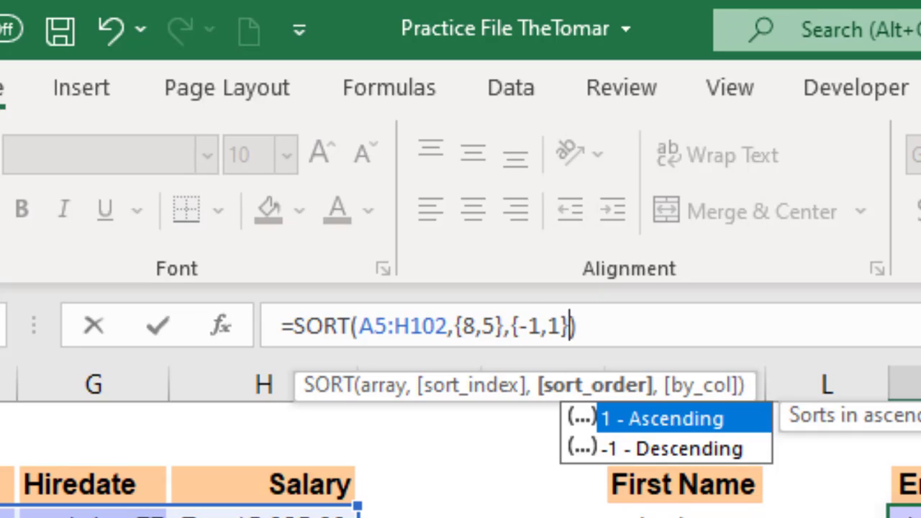
{"action": "key", "text": "Return"}
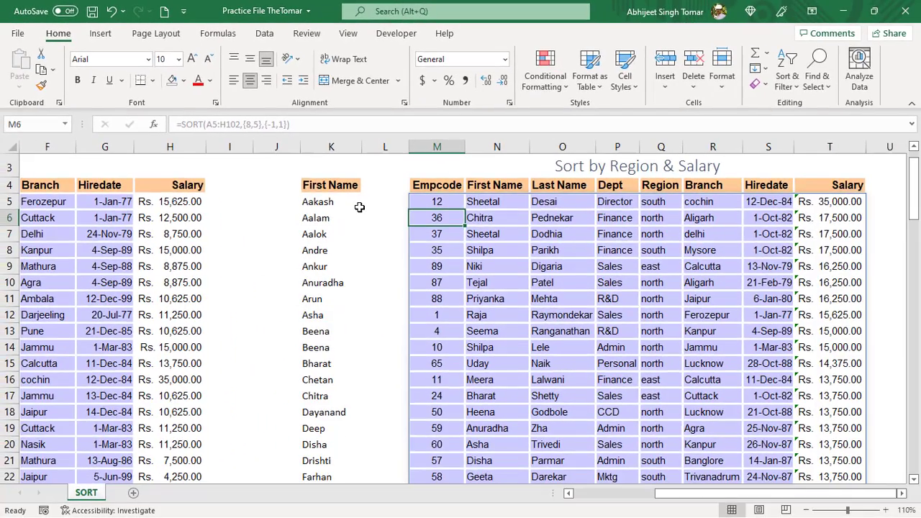
Check how the Region values are ordered in the first rows of the updated list
{"action": "key", "text": "Right"}
{"action": "key", "text": "Right"}
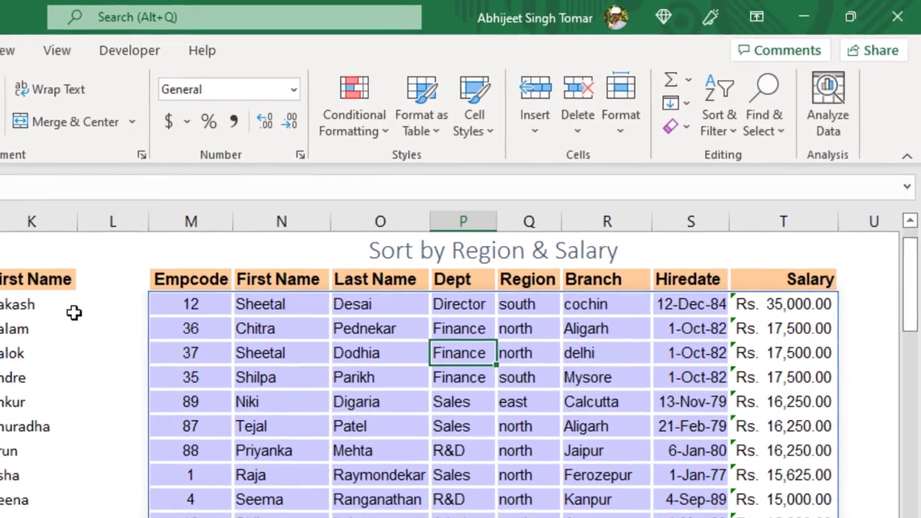
{"action": "key", "text": "Up"}
{"action": "key", "text": "Down"}
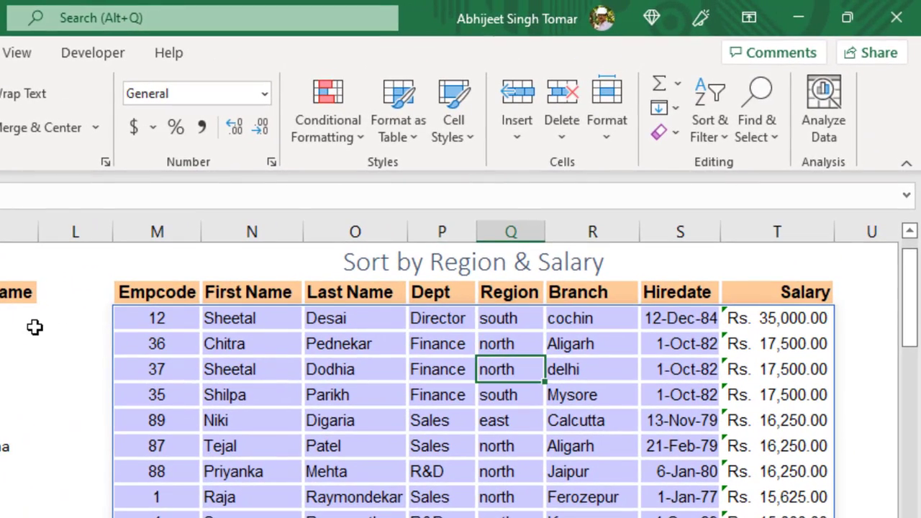
{"action": "key", "text": "Down"}
{"action": "key", "text": "Up"}
{"action": "key", "text": "Up"}
{"action": "key", "text": "Up"}
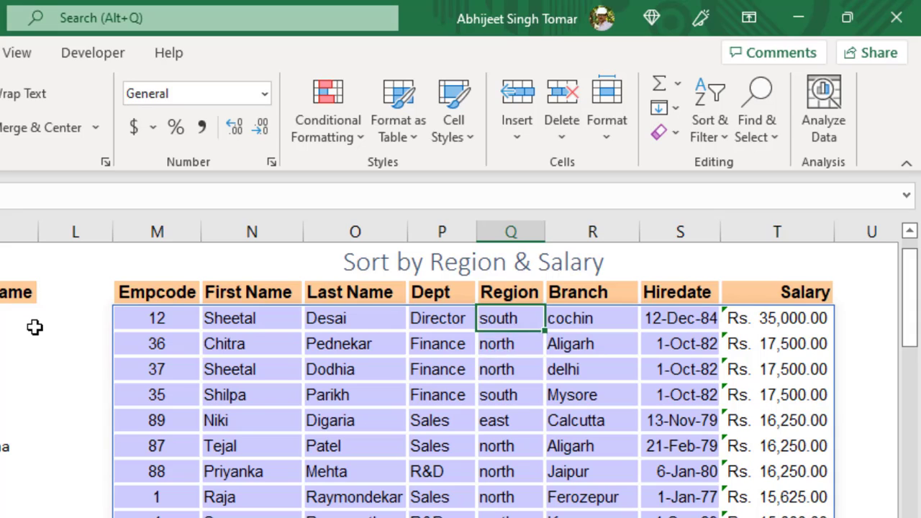
{"action": "key", "text": "Down"}
{"action": "key", "text": "Down"}
{"action": "key", "text": "Up"}
Examine the Branch values in R6:R8 for the employees who share the same Salary
{"action": "key", "text": "Right"}
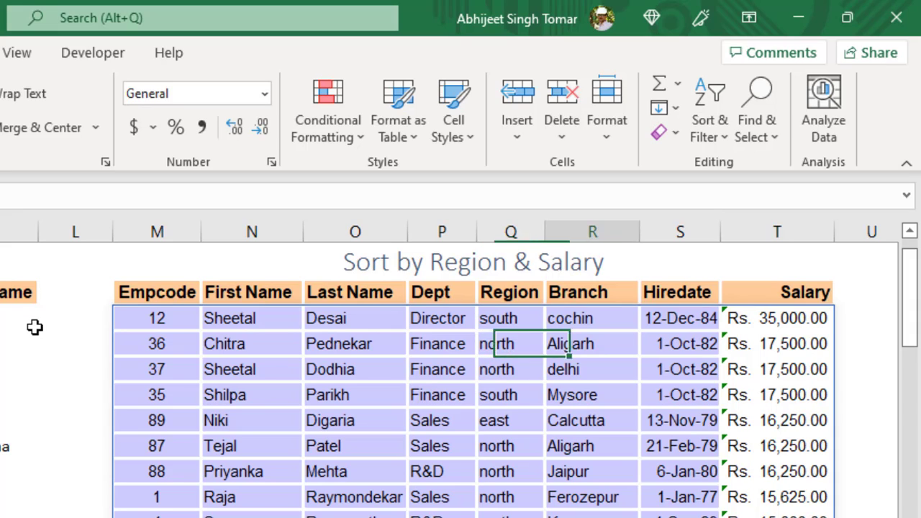
{"action": "key", "text": "Down"}
{"action": "key", "text": "Down"}
{"action": "key", "text": "Up"}
{"action": "key", "text": "Up"}
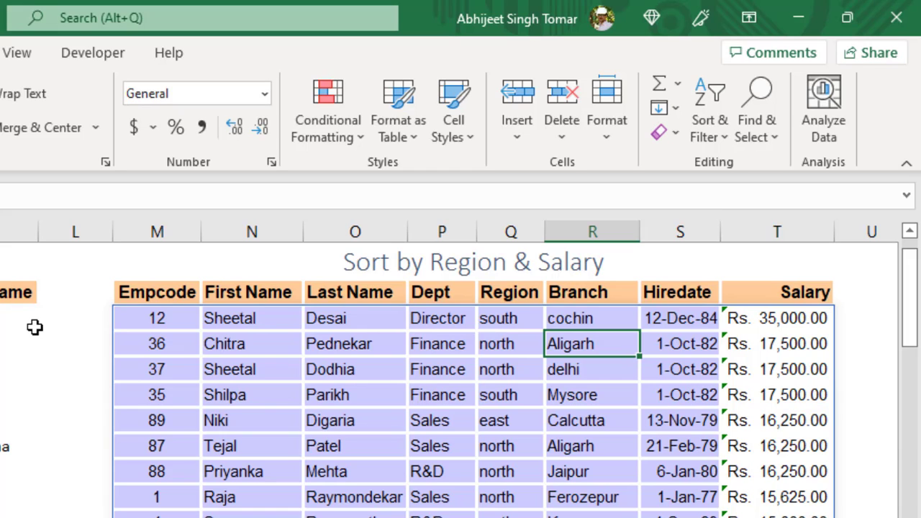
{"action": "key", "text": "Down"}
{"action": "key", "text": "Down"}
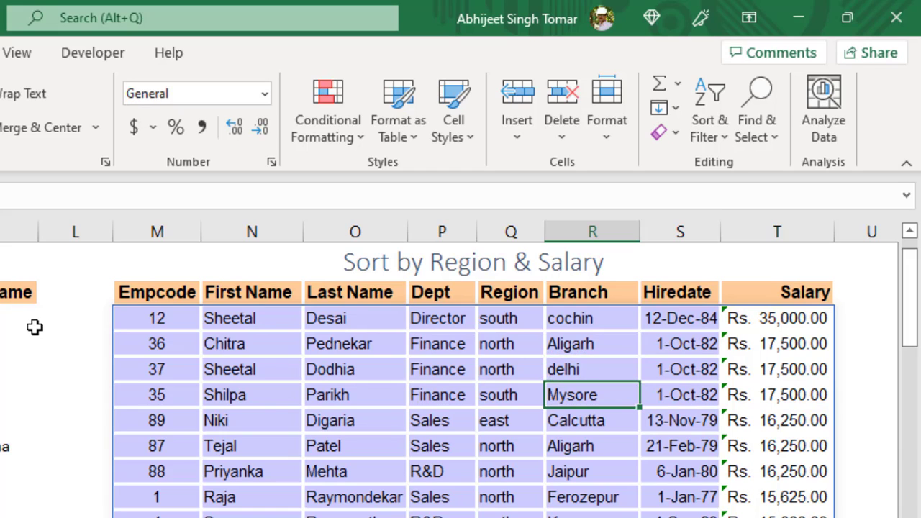
{"action": "key", "text": "Up"}
{"action": "key", "text": "Up"}
{"action": "key", "text": "Down"}
{"action": "key", "text": "Down"}
{"action": "key", "text": "Up"}
{"action": "key", "text": "Up"}
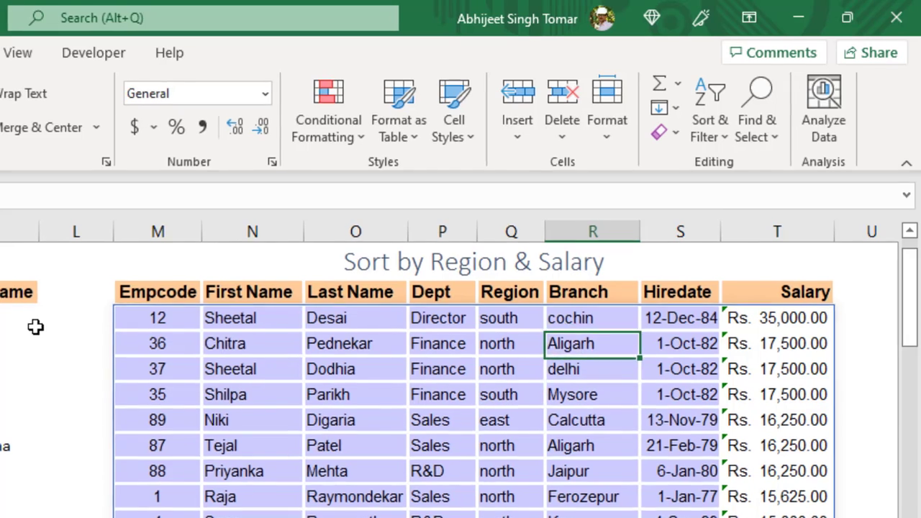
Add Branch as a third, descending sort level in M5, making the formula =SORT(A5:H102,{8,5,6},{-1,1,-1})
{"action": "key", "text": "Left"}
{"action": "key", "text": "Left"}
{"action": "key", "text": "Left"}
{"action": "key", "text": "Left"}
{"action": "key", "text": "Left"}
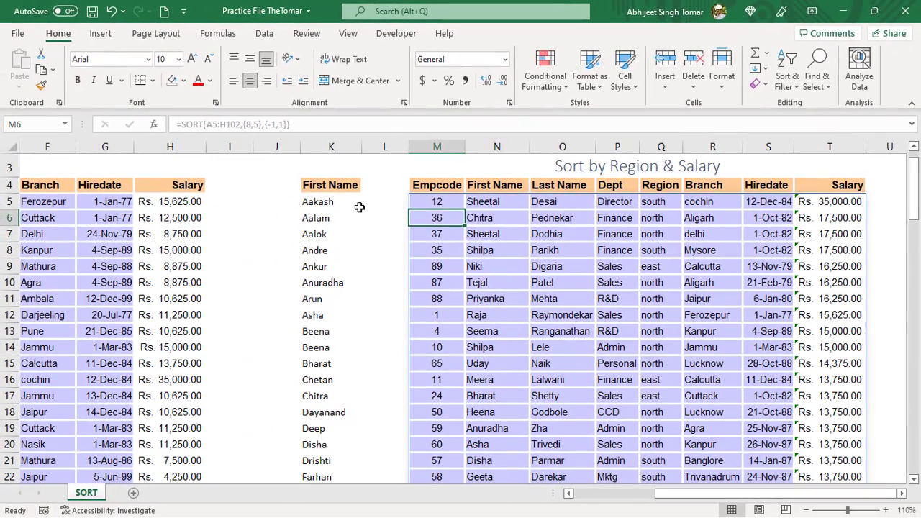
{"action": "key", "text": "Right"}
{"action": "key", "text": "Up"}
{"action": "key", "text": "Left"}
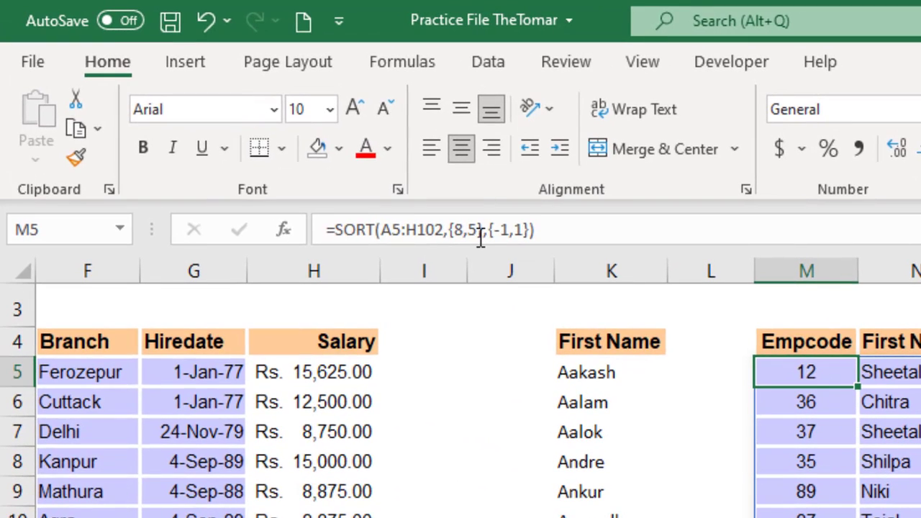
{"action": "left_click", "coordinate": [403, 195]}
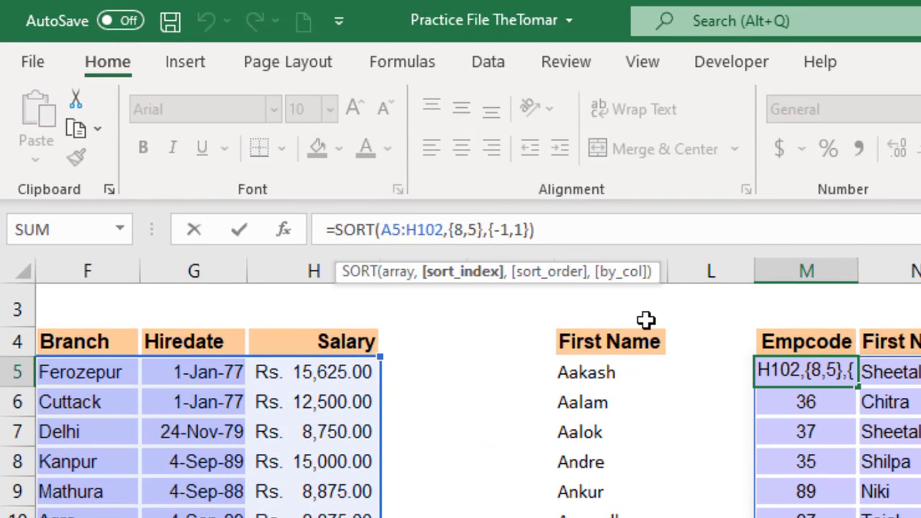
{"action": "type", "text": ",6"}
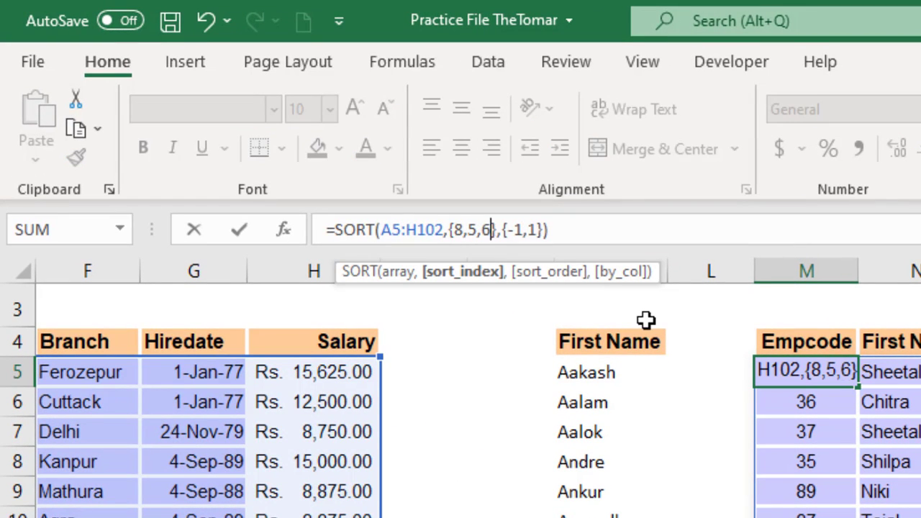
{"action": "left_click", "coordinate": [537, 230]}
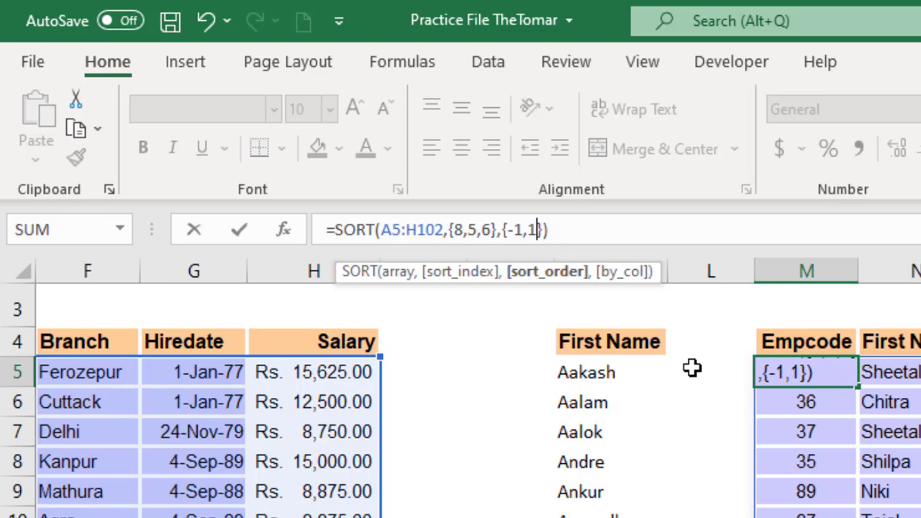
{"action": "type", "text": ","}
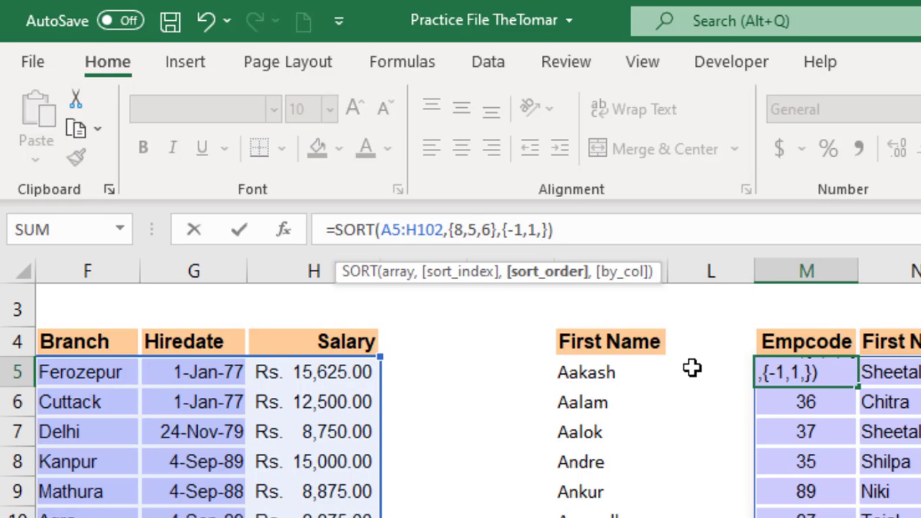
{"action": "type", "text": "-1"}
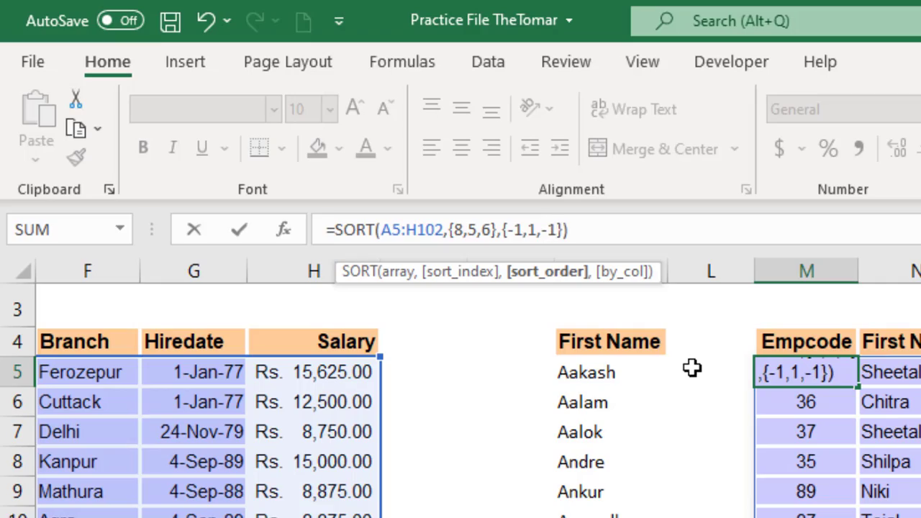
{"action": "key", "text": "Return"}
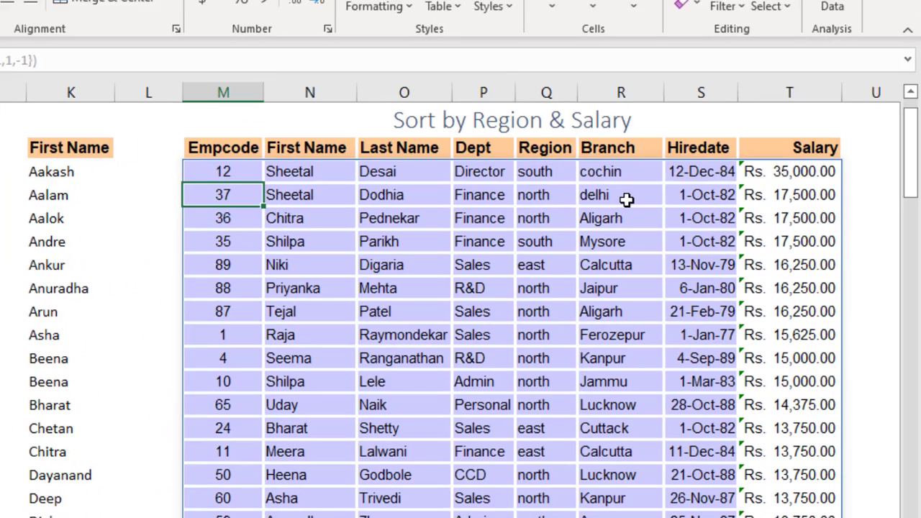
Check the Region and Branch order of the equal-salary rows, starting from row 6 of the sorted list
{"action": "left_click", "coordinate": [716, 219]}
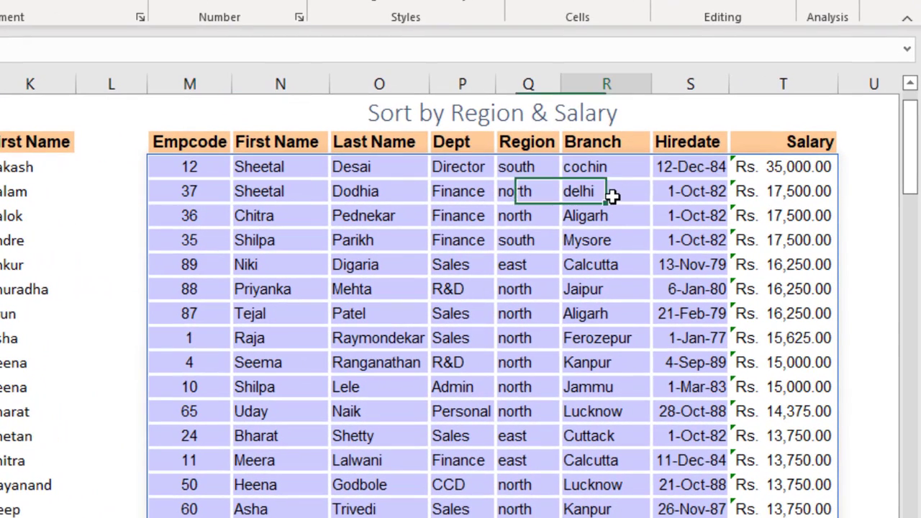
{"action": "left_click", "coordinate": [515, 191]}
{"action": "left_click", "coordinate": [520, 210]}
{"action": "left_click", "coordinate": [589, 192]}
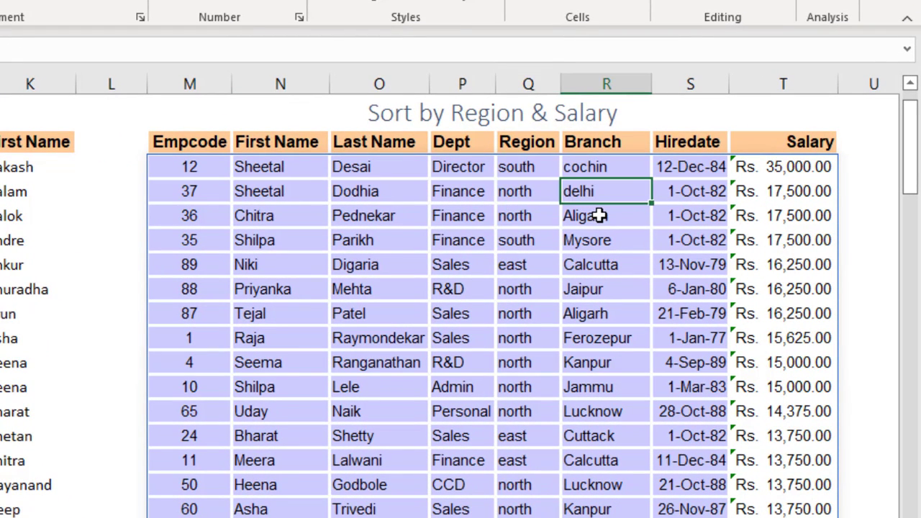
Convert the source employee data in A4:H102 into a table with headers
{"action": "left_click", "coordinate": [600, 216]}
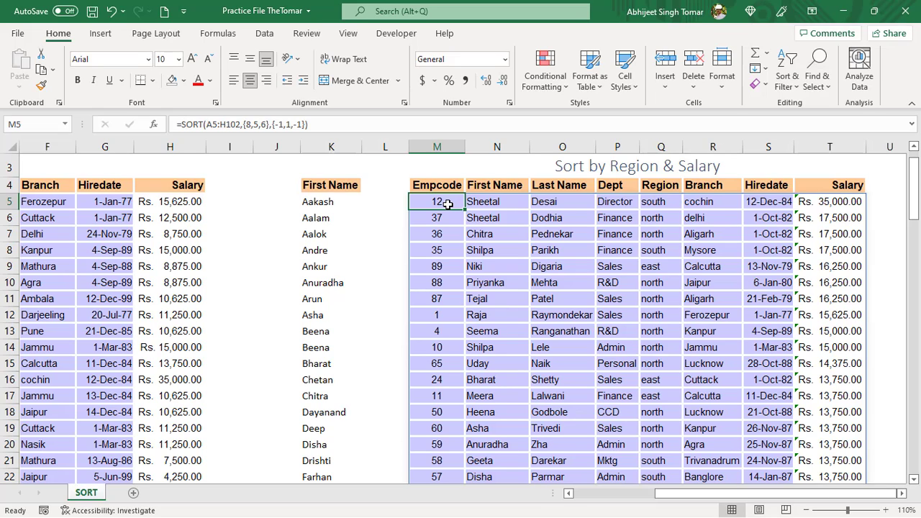
{"action": "left_click", "coordinate": [94, 254]}
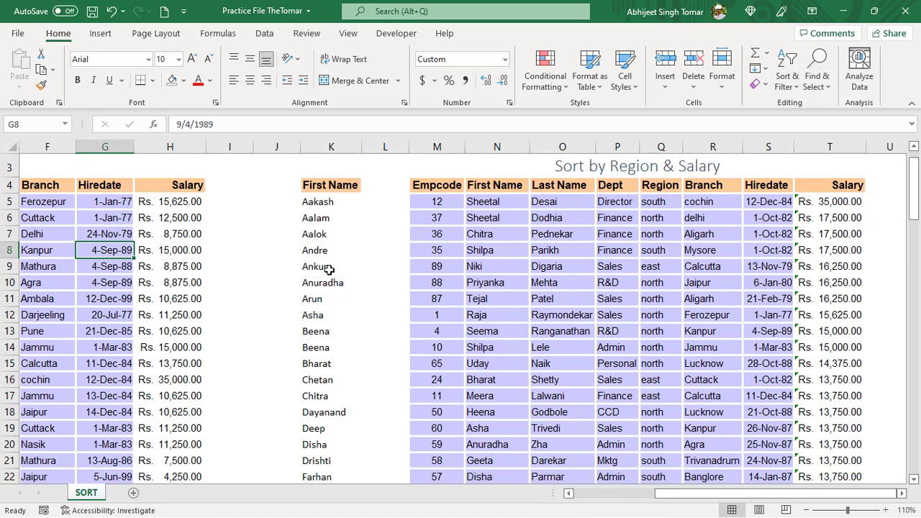
{"action": "key", "text": "ctrl+t"}
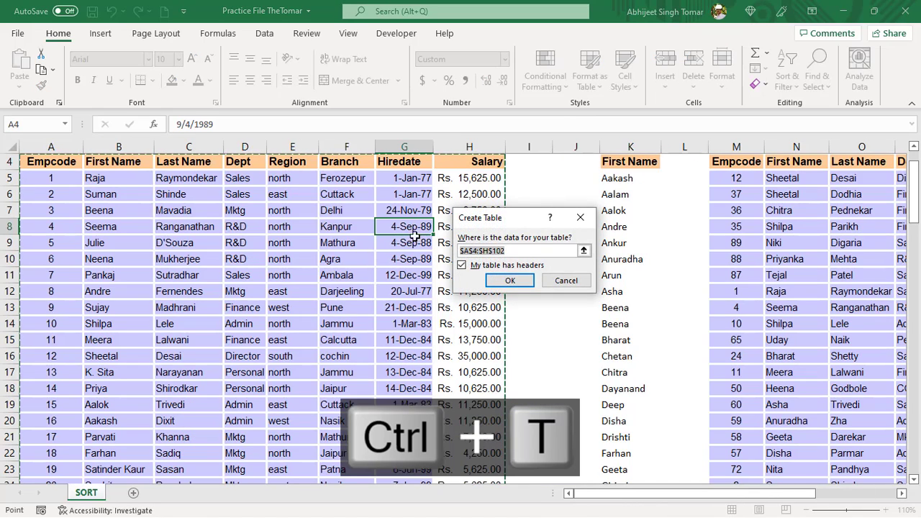
{"action": "left_click", "coordinate": [508, 280]}
{"action": "scroll", "coordinate": [684, 187], "scroll_direction": "up", "scroll_amount": 1}
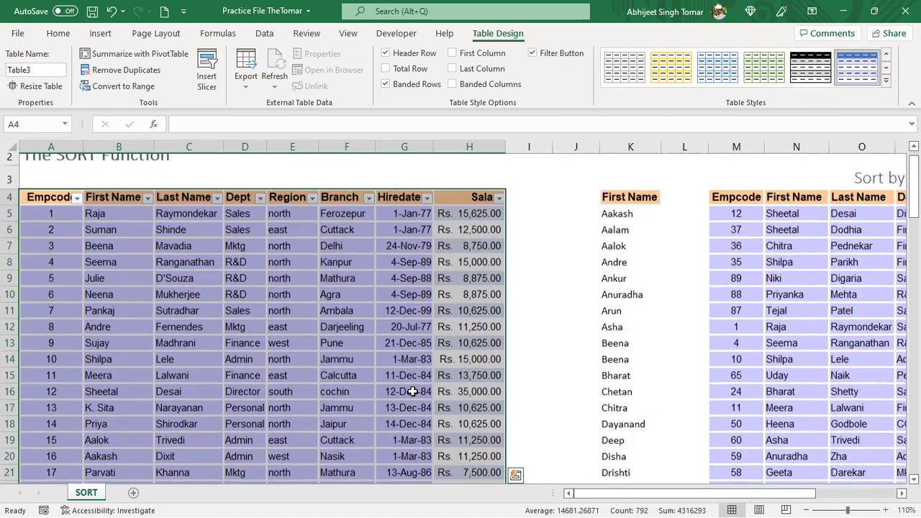
Clear the table style of the new employee table
{"action": "left_click", "coordinate": [886, 81]}
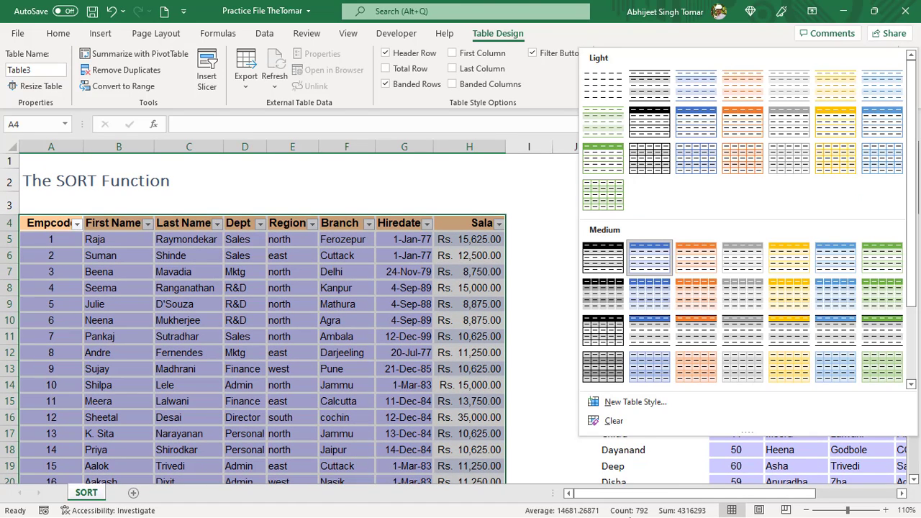
{"action": "left_click", "coordinate": [628, 422]}
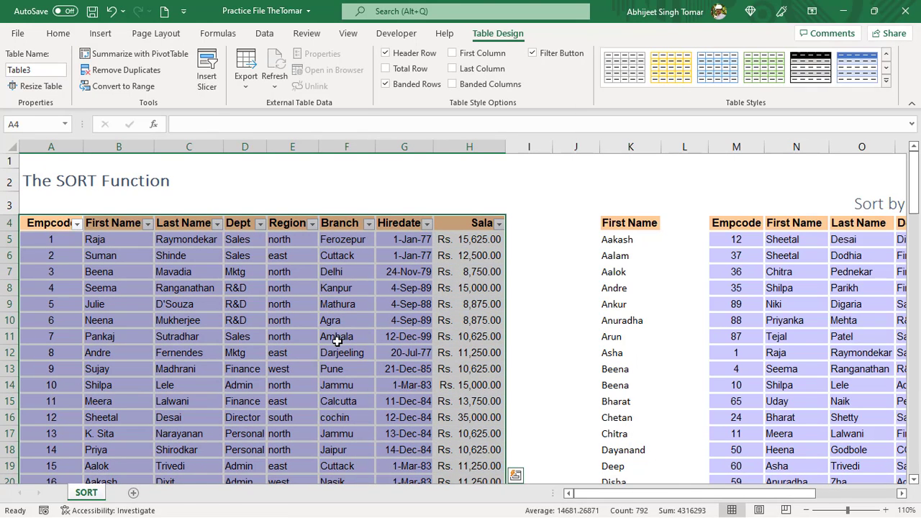
{"action": "left_click", "coordinate": [336, 339]}
Replace the range A5:H102 with Table3 in M5, making the formula =SORT(Table3,{8,5,6},{-1,1,-1})
{"action": "left_click_drag", "start_coordinate": [712, 495], "coordinate": [813, 486]}
{"action": "left_click", "coordinate": [437, 239]}
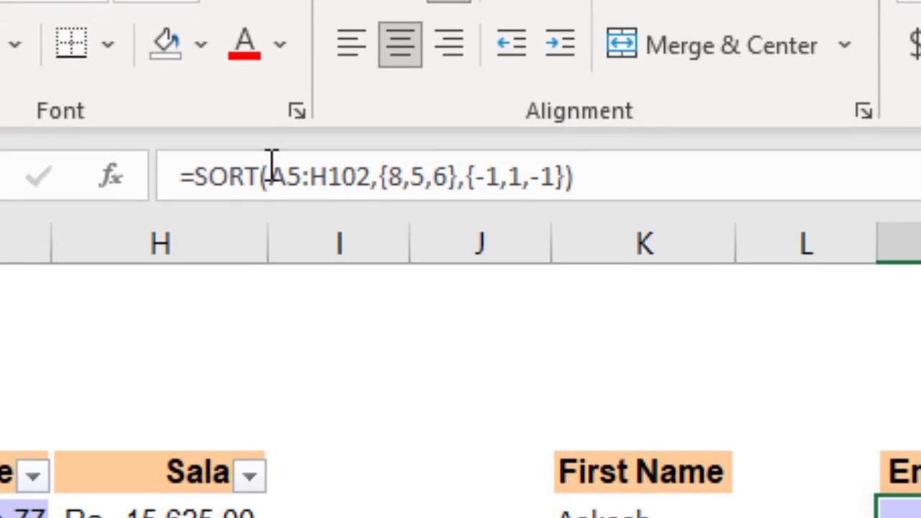
{"action": "left_click", "coordinate": [213, 129]}
{"action": "left_click_drag", "start_coordinate": [272, 161], "coordinate": [373, 151]}
{"action": "type", "text": "ta"}
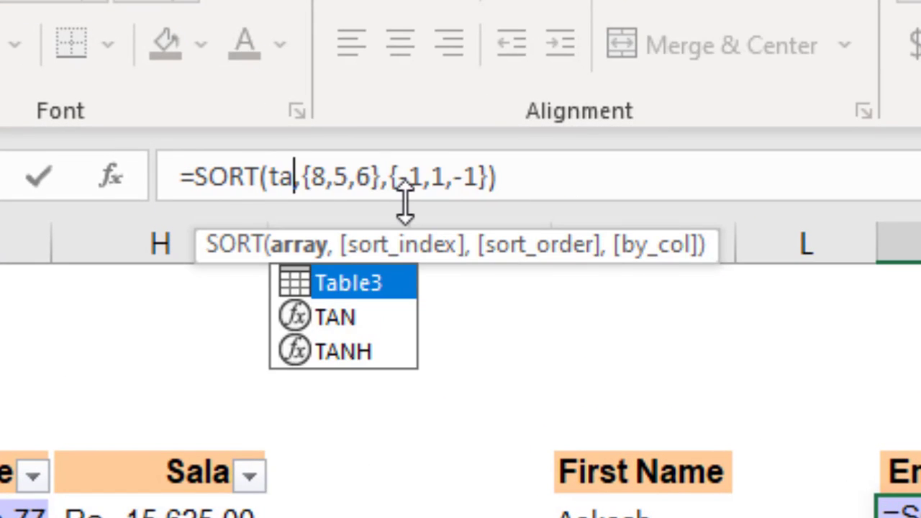
{"action": "key", "text": "Tab"}
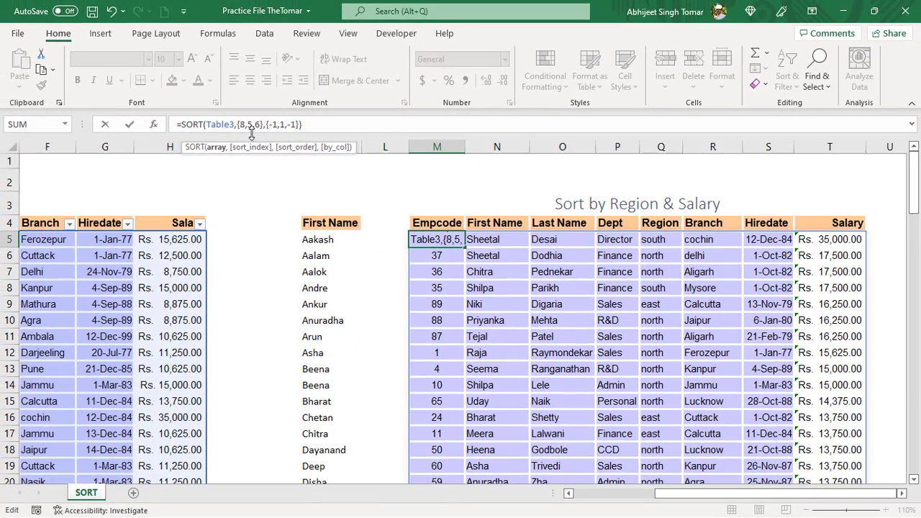
{"action": "key", "text": "Return"}
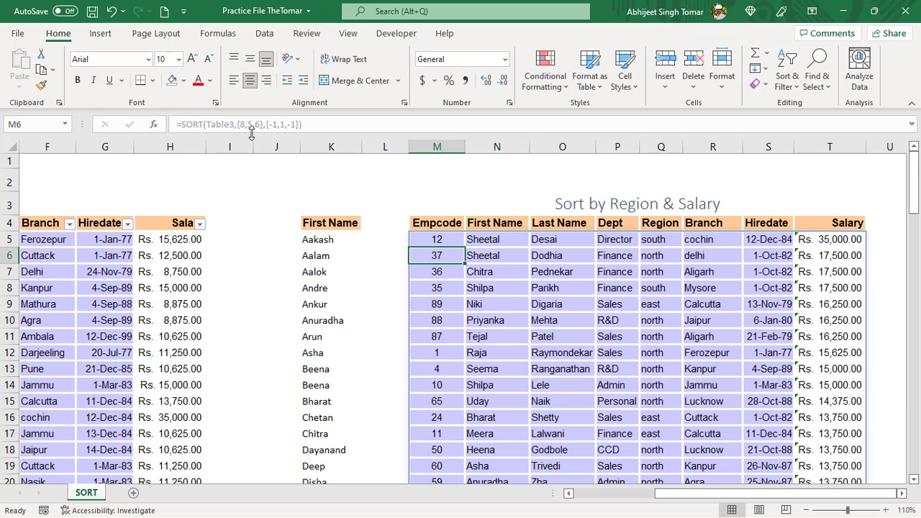
Review the updated formula in M5 and the cells along row 5 of the sorted list and source table
{"action": "key", "text": "Up"}
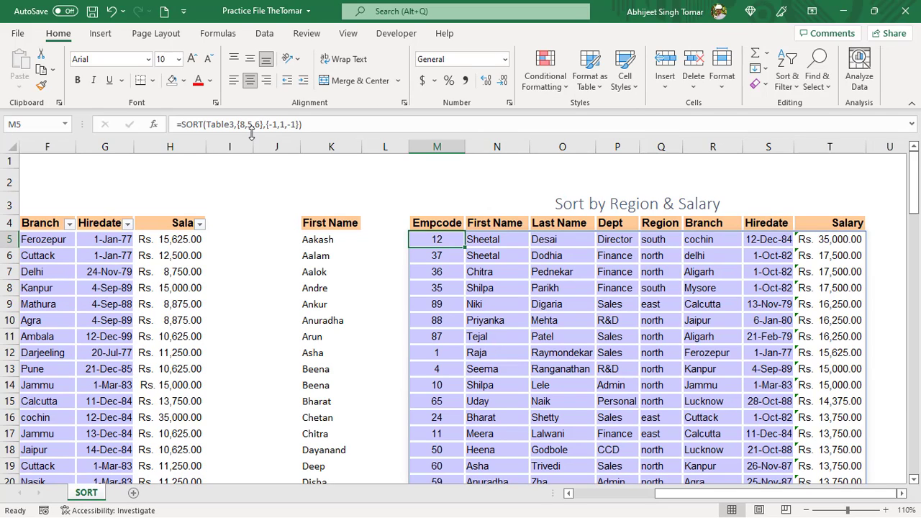
{"action": "key", "text": "Right"}
{"action": "key", "text": "Right"}
{"action": "key", "text": "Right"}
{"action": "key", "text": "Right"}
{"action": "key", "text": "Right"}
{"action": "key", "text": "Right"}
{"action": "key", "text": "Right"}
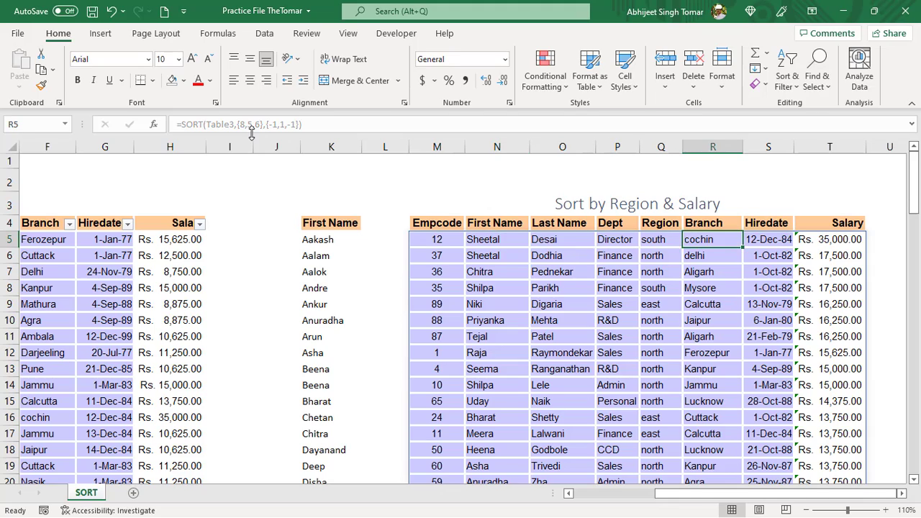
{"action": "key", "text": "Right"}
{"action": "key", "text": "Left"}
{"action": "key", "text": "Left"}
{"action": "key", "text": "ctrl+Left"}
{"action": "key", "text": "ctrl+Left"}
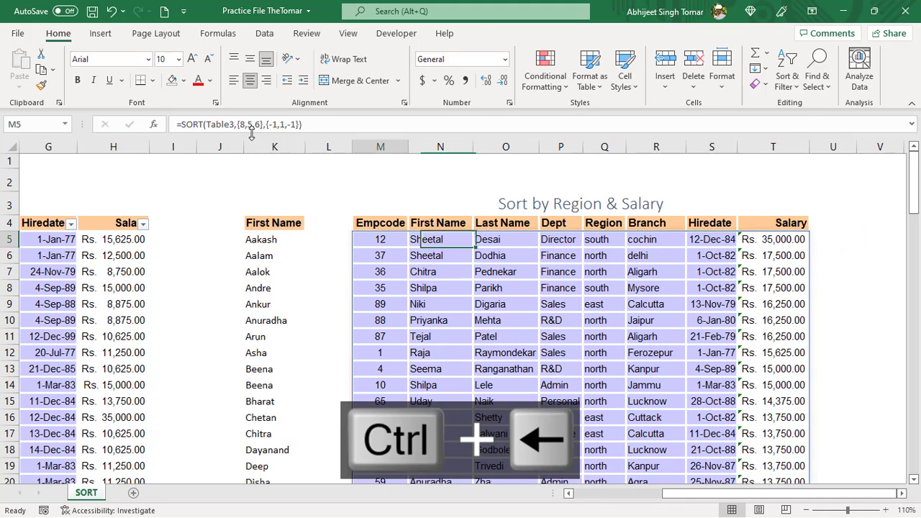
{"action": "key", "text": "ctrl+Left"}
{"action": "key", "text": "ctrl+Left"}
{"action": "key", "text": "Right"}
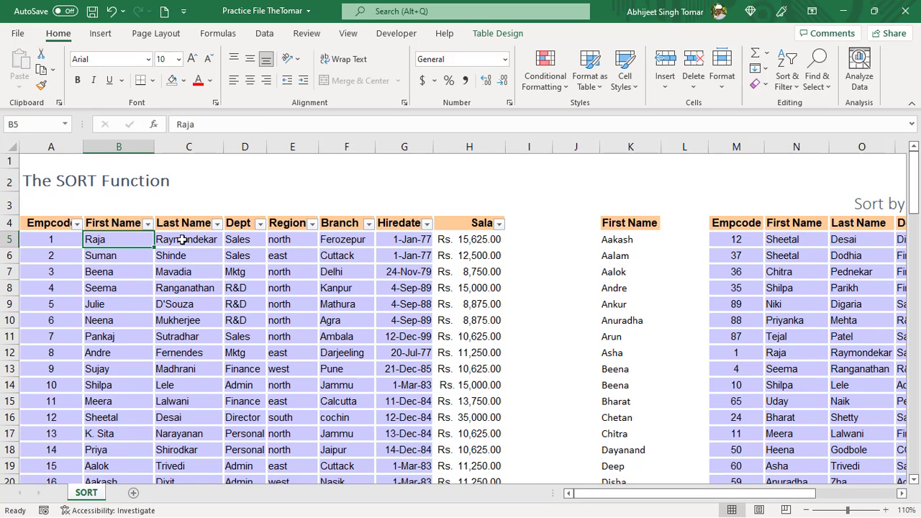
Start a custom sort of the source table with Salary as the first level, ordered Largest to Smallest
{"action": "left_click", "coordinate": [70, 240]}
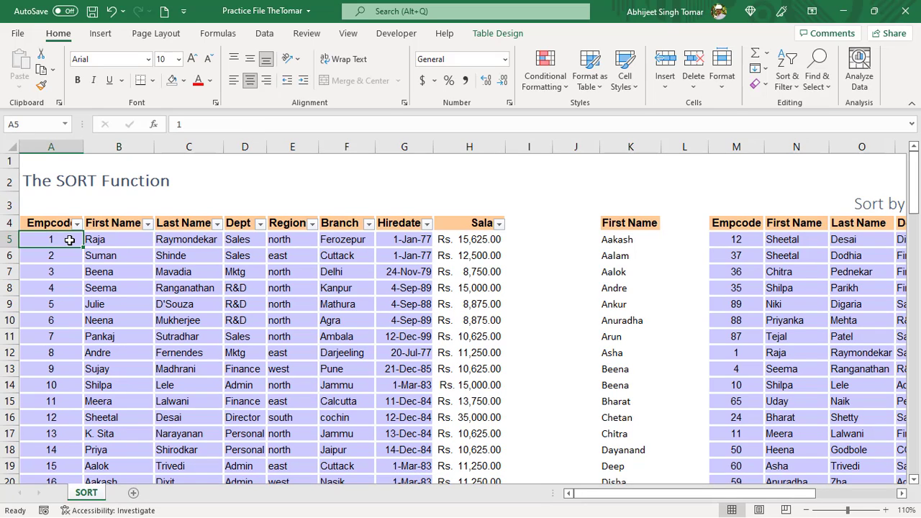
{"action": "left_click", "coordinate": [315, 256]}
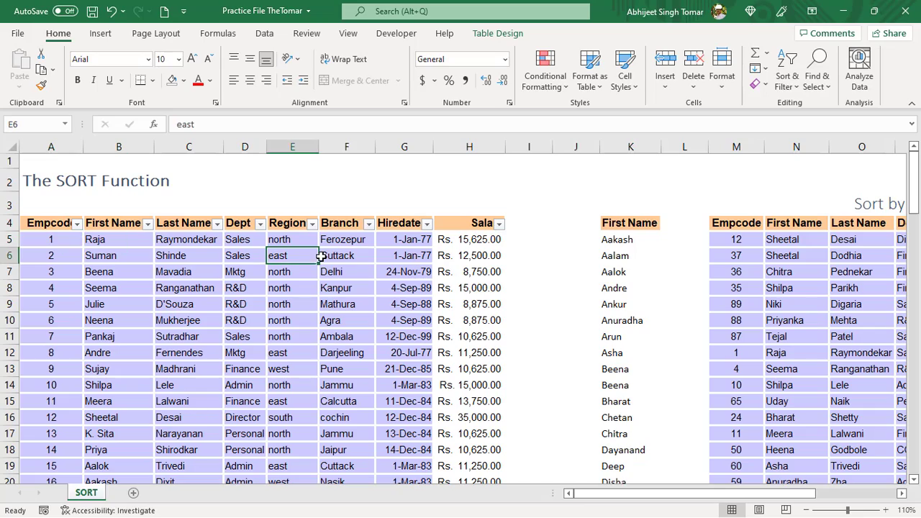
{"action": "left_click", "coordinate": [788, 80]}
{"action": "left_click", "coordinate": [820, 142]}
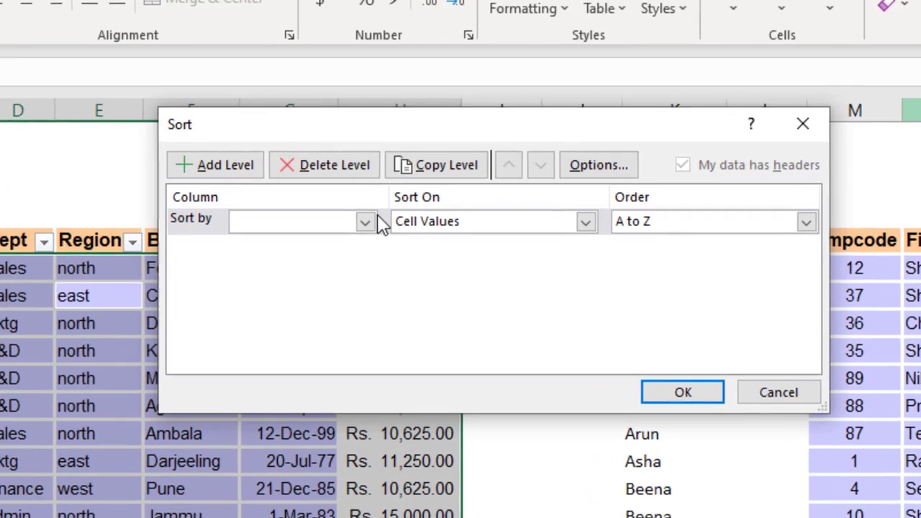
{"action": "left_click", "coordinate": [404, 216]}
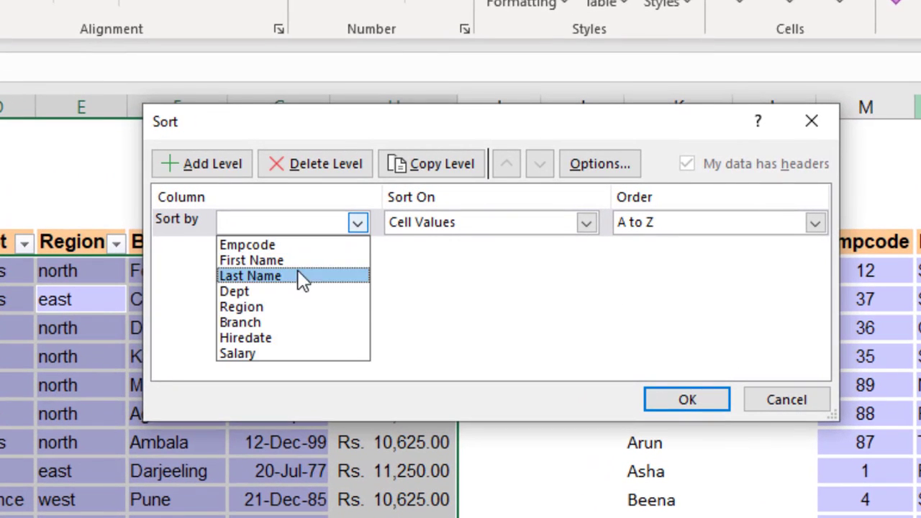
{"action": "left_click", "coordinate": [275, 351]}
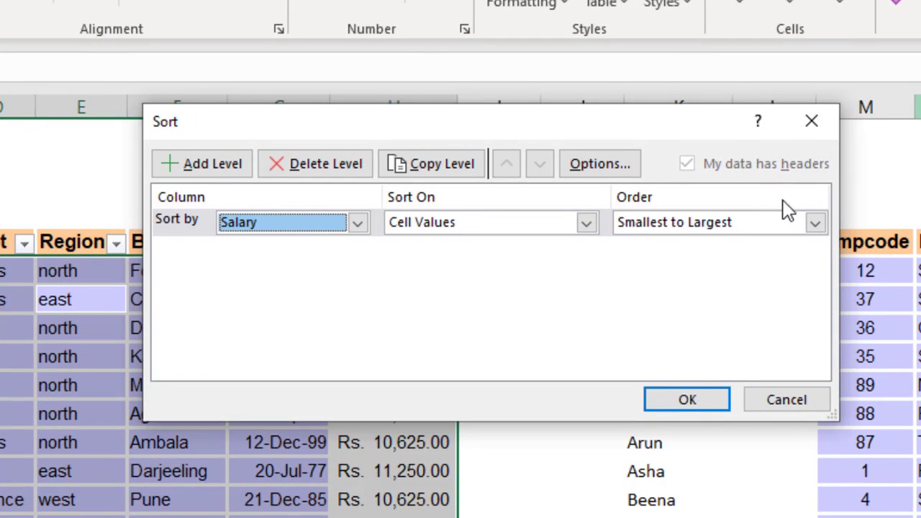
{"action": "left_click", "coordinate": [815, 222]}
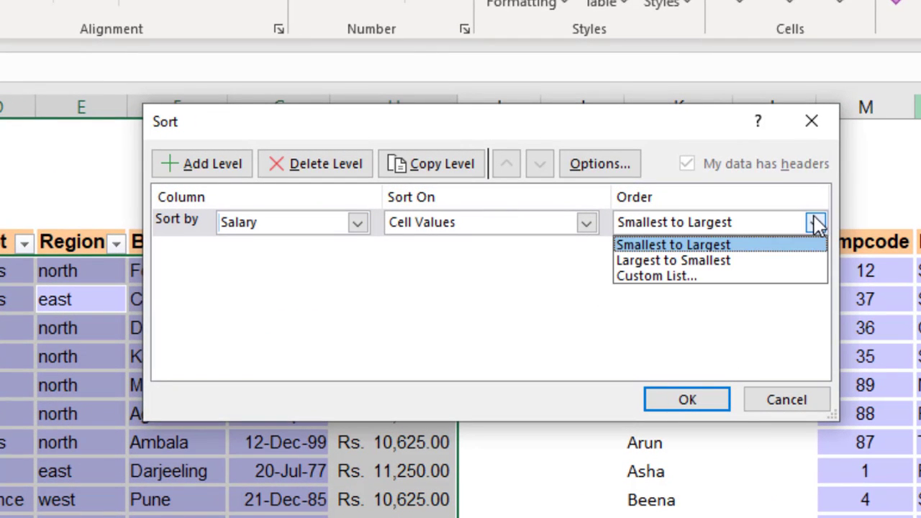
{"action": "left_click", "coordinate": [740, 257]}
Add Region as the second sort level, ordered A to Z
{"action": "left_click", "coordinate": [239, 172]}
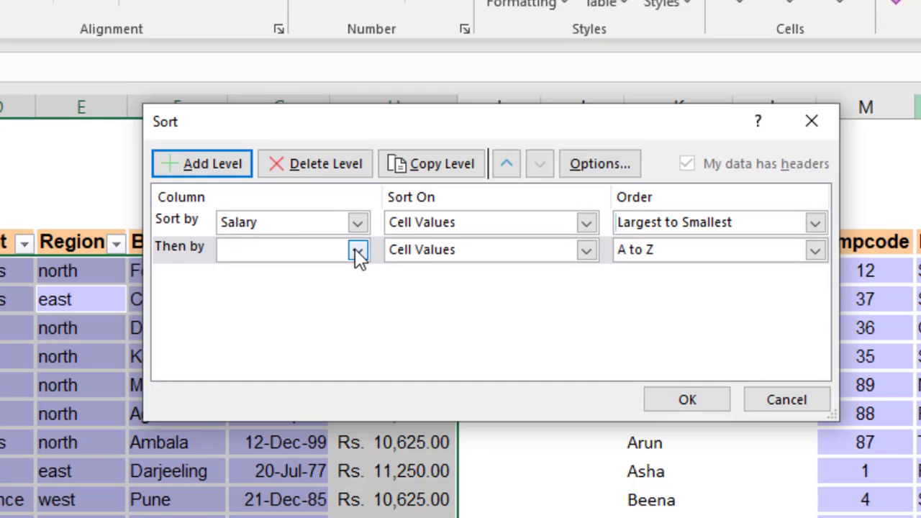
{"action": "left_click", "coordinate": [357, 251]}
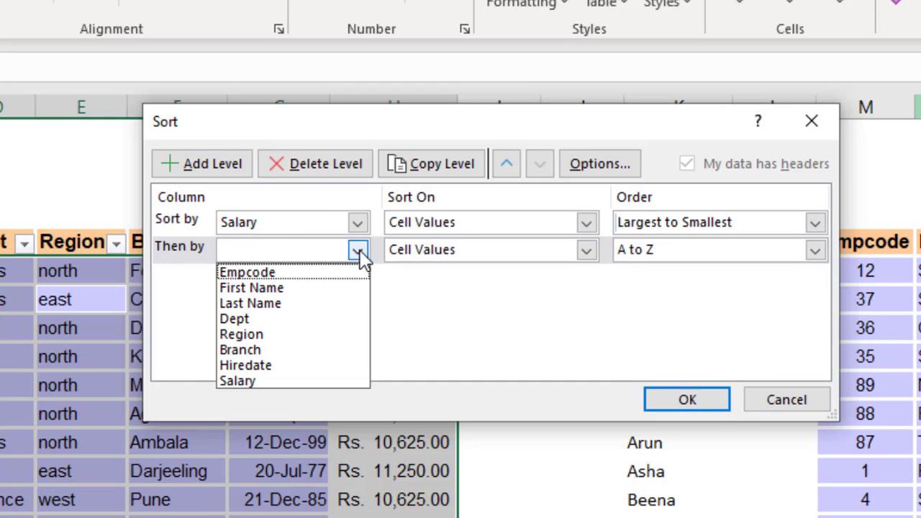
{"action": "left_click", "coordinate": [287, 334]}
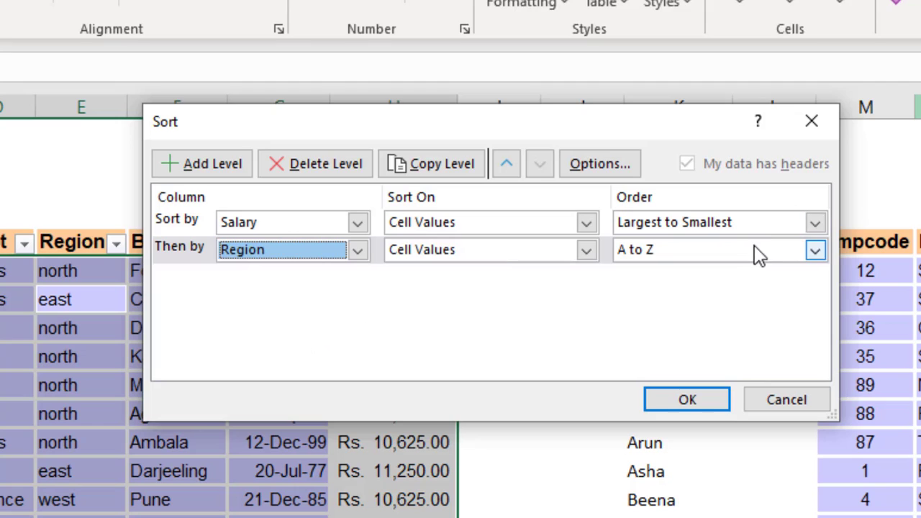
{"action": "left_click", "coordinate": [819, 249]}
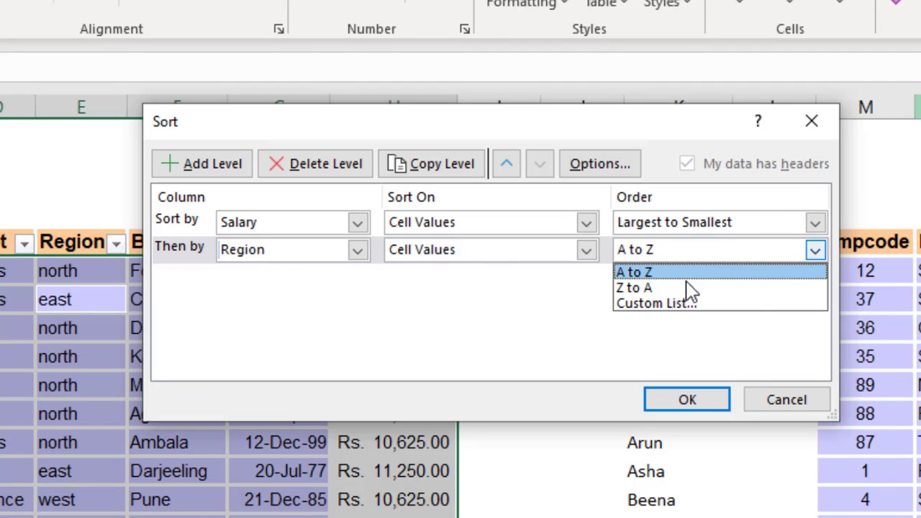
{"action": "left_click", "coordinate": [634, 287]}
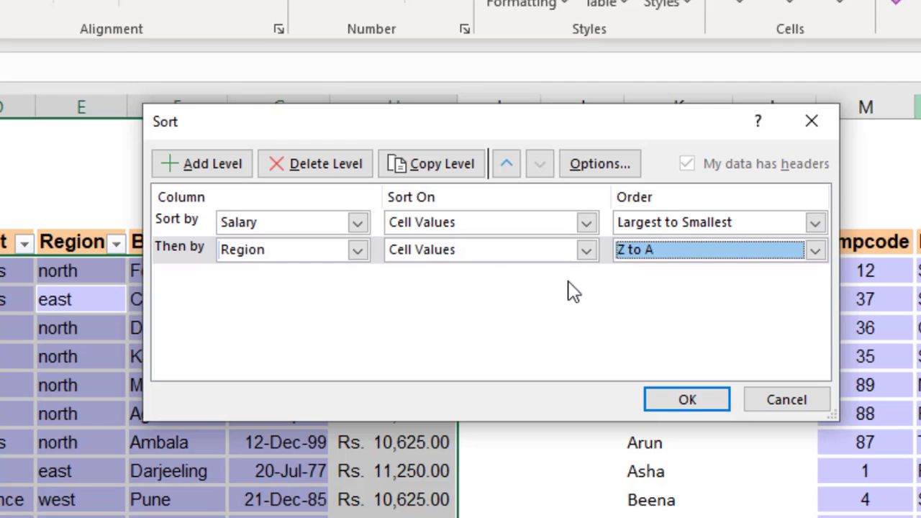
{"action": "left_click", "coordinate": [815, 252]}
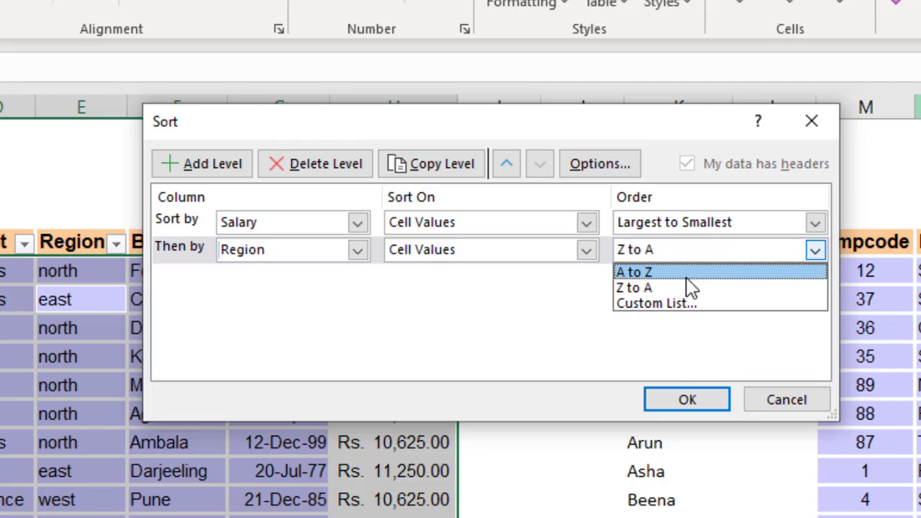
{"action": "left_click", "coordinate": [687, 277]}
Add Branch as the third sort level, ordered Z to A, and apply the custom sort to the source table
{"action": "left_click", "coordinate": [218, 165]}
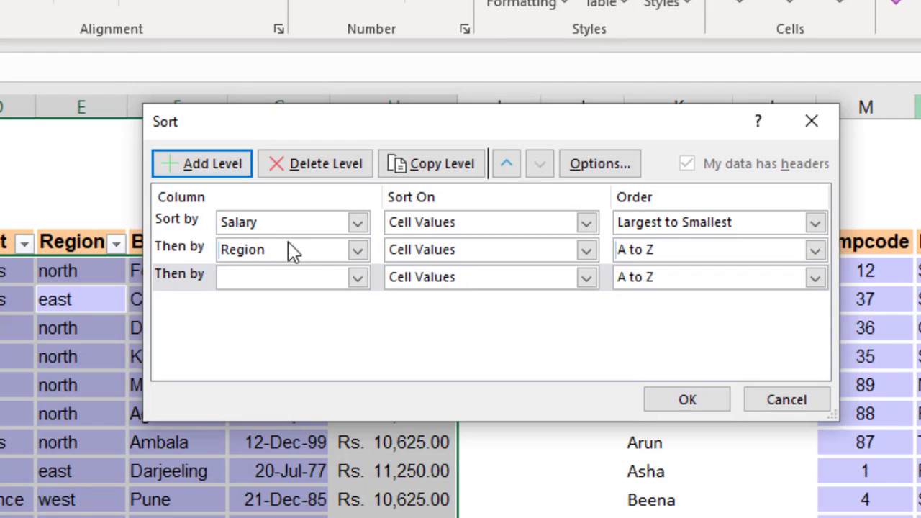
{"action": "left_click", "coordinate": [357, 278]}
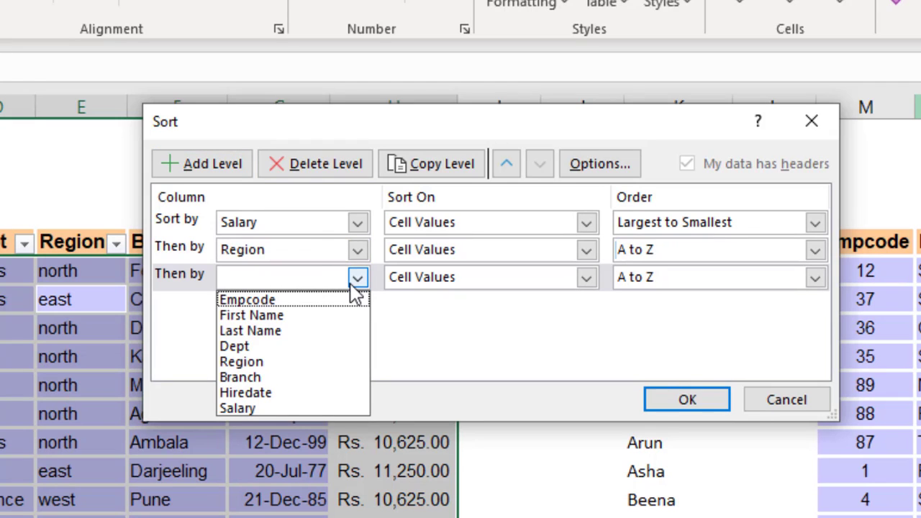
{"action": "left_click", "coordinate": [285, 378]}
{"action": "left_click", "coordinate": [779, 280]}
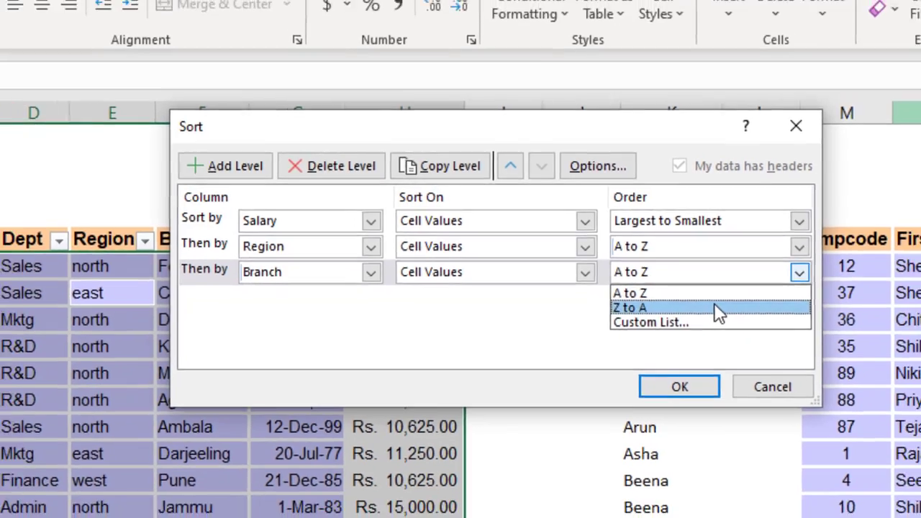
{"action": "left_click", "coordinate": [720, 315]}
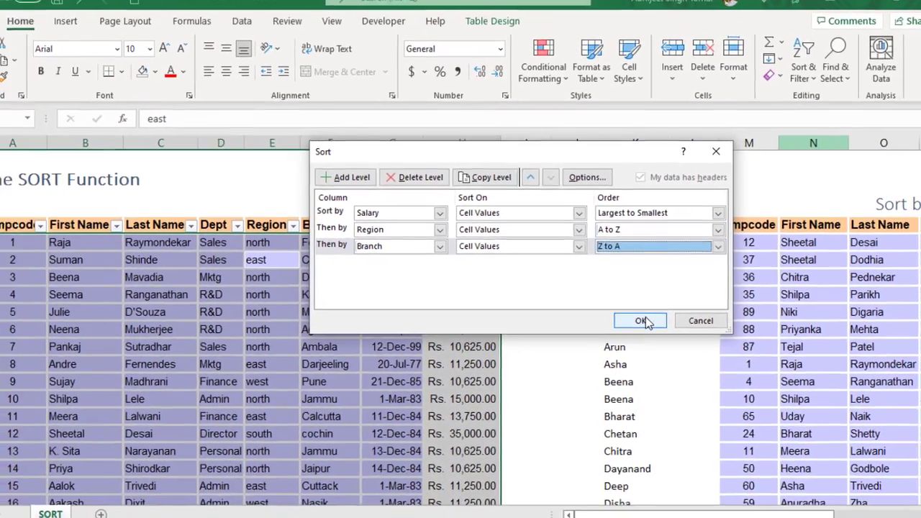
{"action": "left_click", "coordinate": [643, 321]}
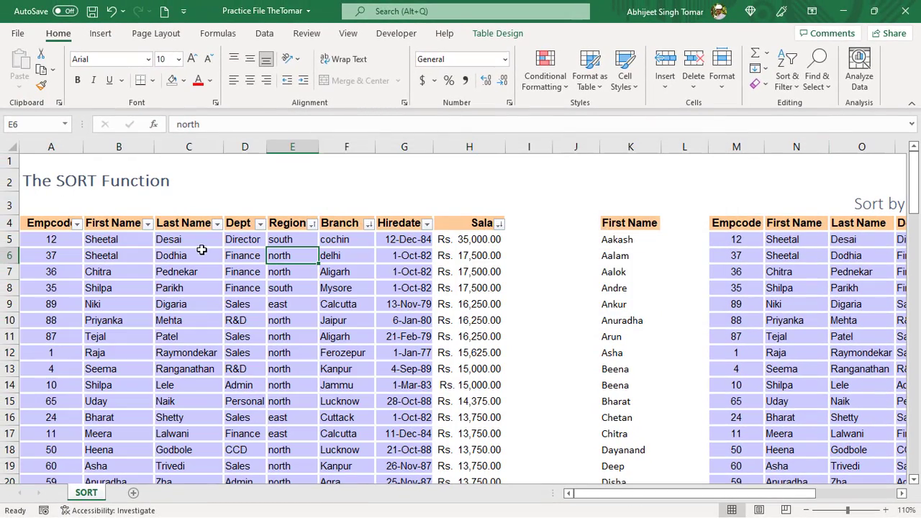
Compare the row order of the custom-sorted source table with the SORT function's list, down to the last rows
{"action": "left_click", "coordinate": [201, 252]}
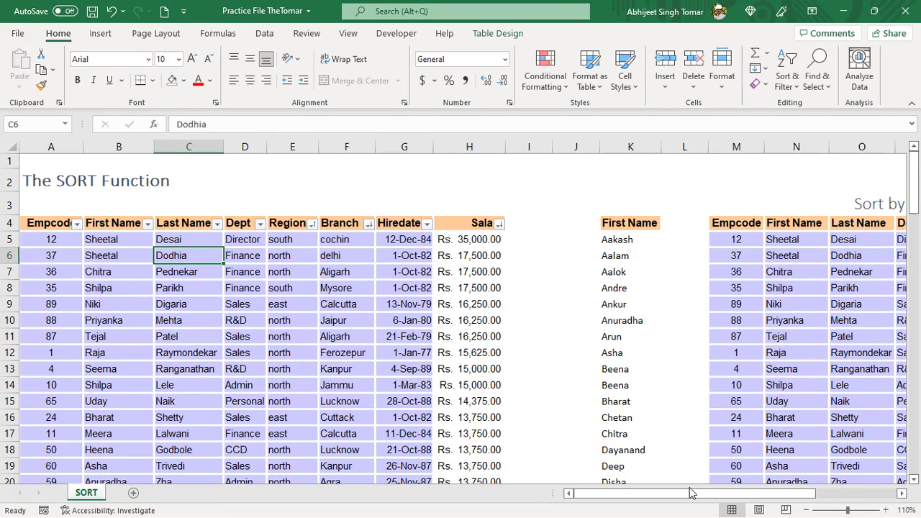
{"action": "left_click_drag", "start_coordinate": [690, 493], "coordinate": [481, 450]}
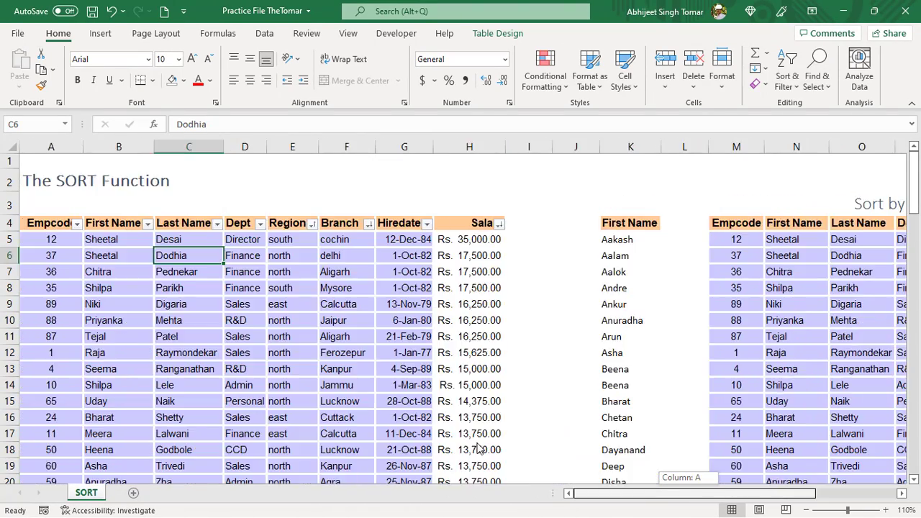
{"action": "left_click_drag", "start_coordinate": [709, 495], "coordinate": [278, 382]}
{"action": "scroll", "coordinate": [276, 382], "scroll_direction": "down", "scroll_amount": 8}
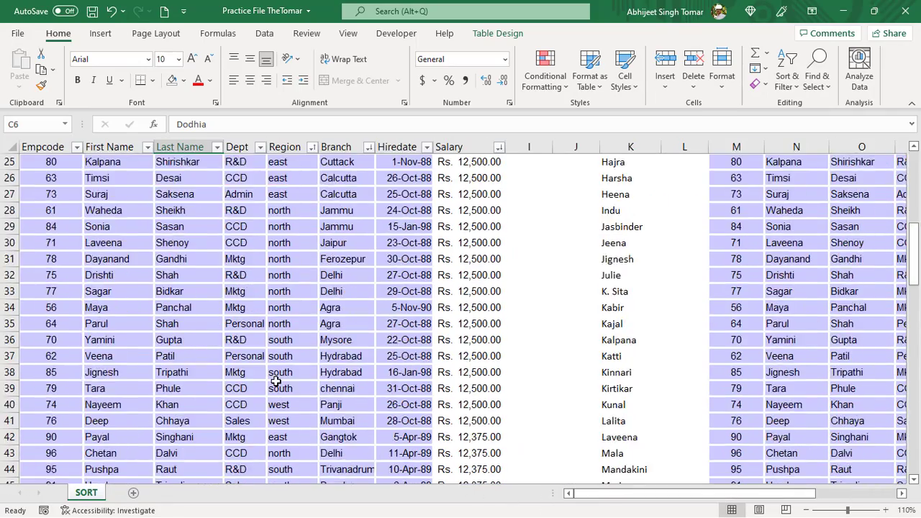
{"action": "scroll", "coordinate": [275, 382], "scroll_direction": "down", "scroll_amount": 20}
{"action": "scroll", "coordinate": [276, 381], "scroll_direction": "up", "scroll_amount": 4}
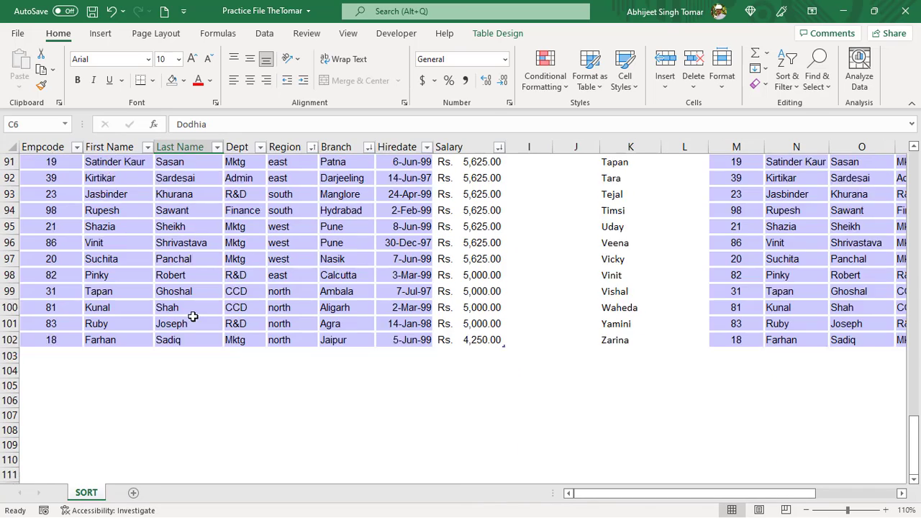
Start a new record directly below the source table's last row with Empcode 100 and the employee's first and last name
{"action": "scroll", "coordinate": [191, 318], "scroll_direction": "up", "scroll_amount": 1}
{"action": "left_click", "coordinate": [68, 404]}
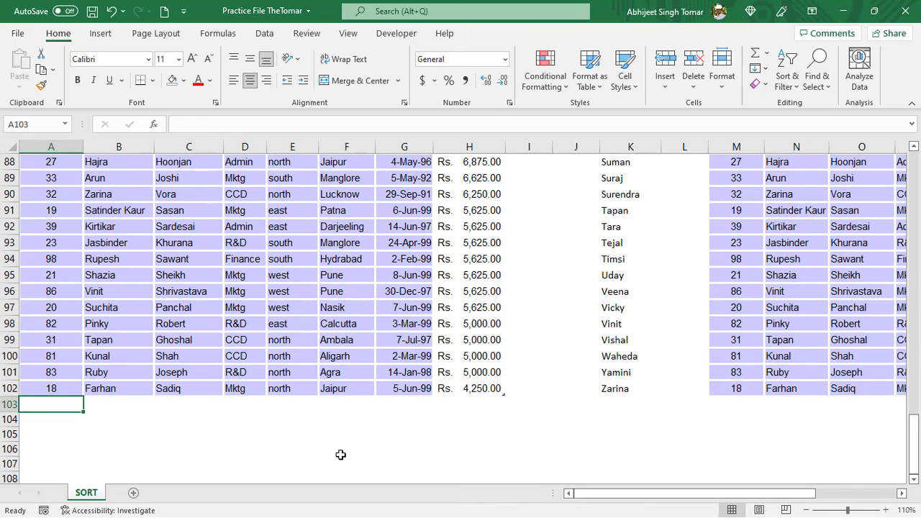
{"action": "type", "text": "100"}
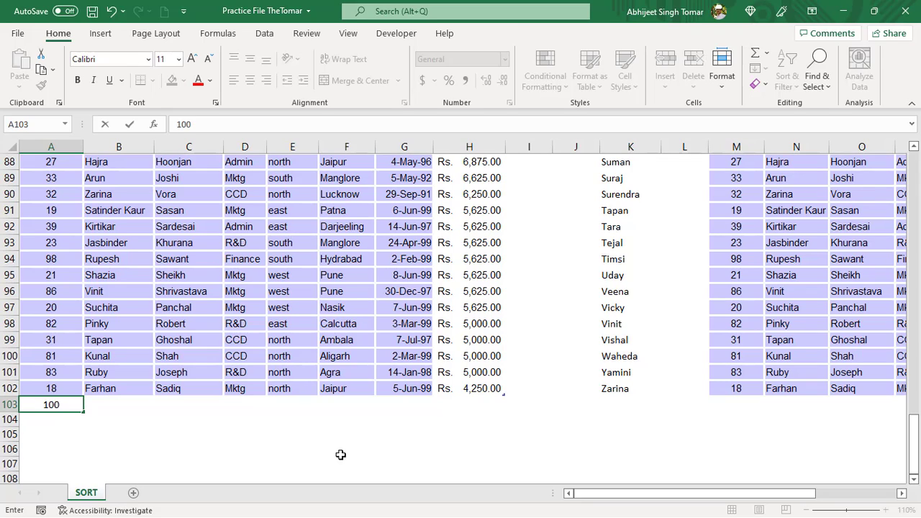
{"action": "key", "text": "Tab"}
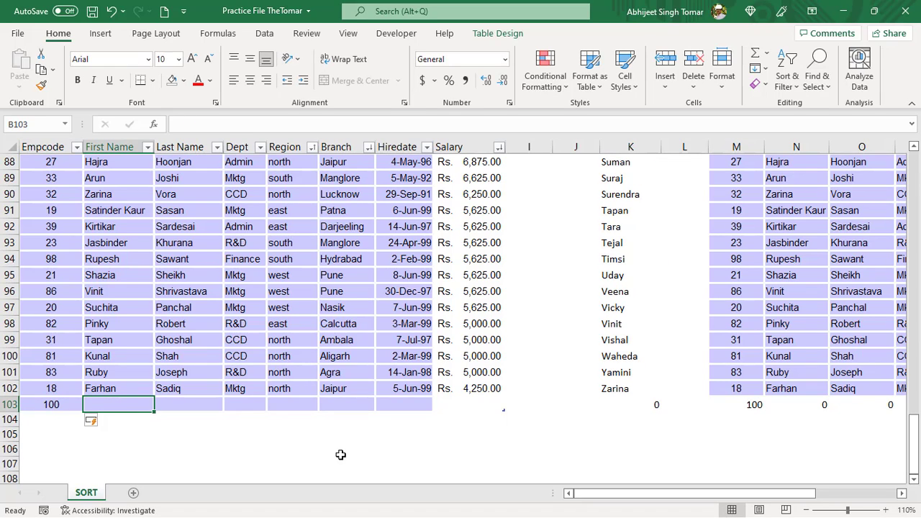
{"action": "type", "text": "Ab"}
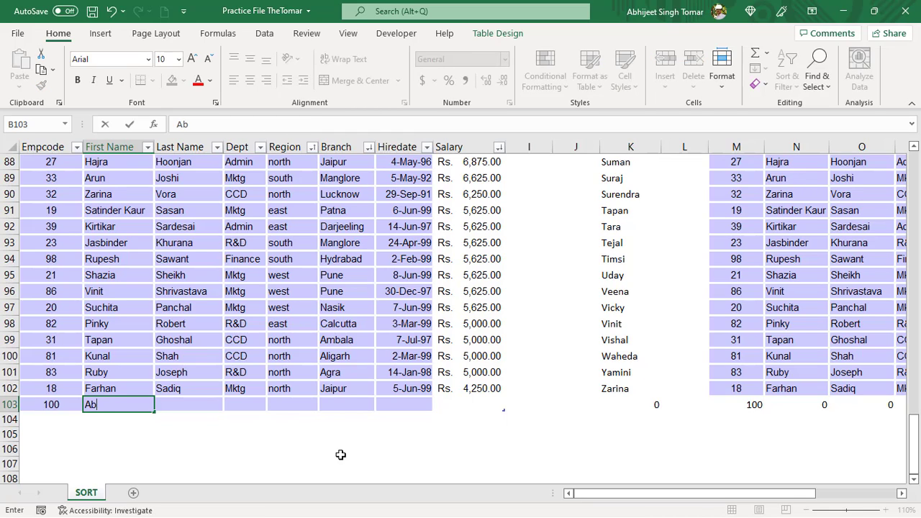
{"action": "type", "text": "hijeet"}
{"action": "key", "text": "Tab"}
{"action": "type", "text": "Tomar"}
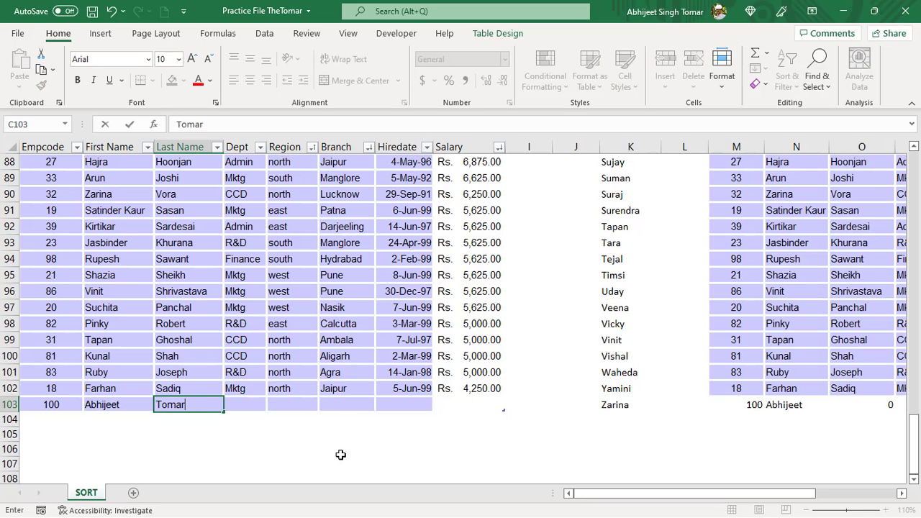
{"action": "key", "text": "Tab"}
Set the new record's Dept to Finance, Region to north and Branch to Meerut
{"action": "type", "text": "finance"}
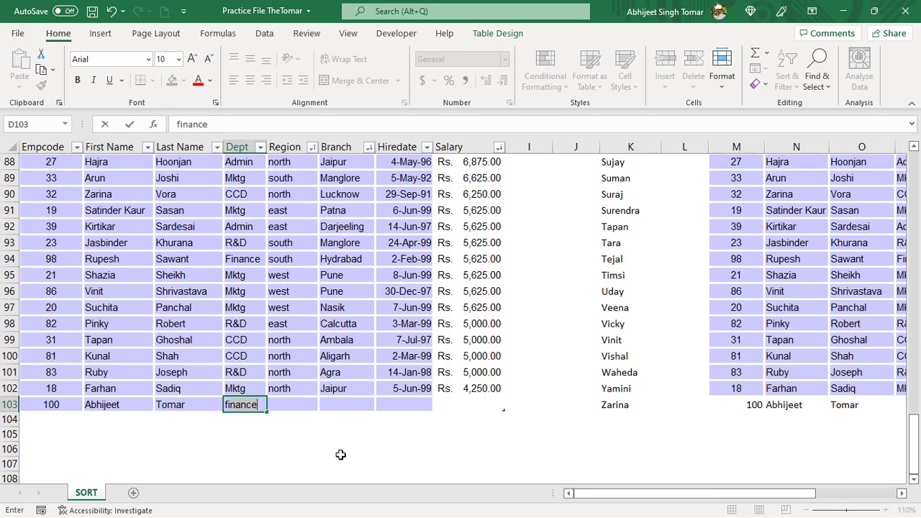
{"action": "key", "text": "Tab"}
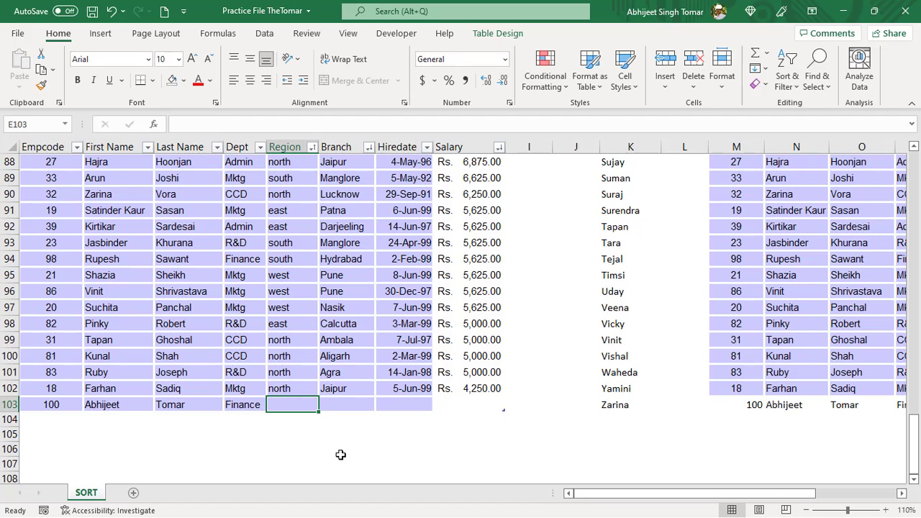
{"action": "type", "text": "north"}
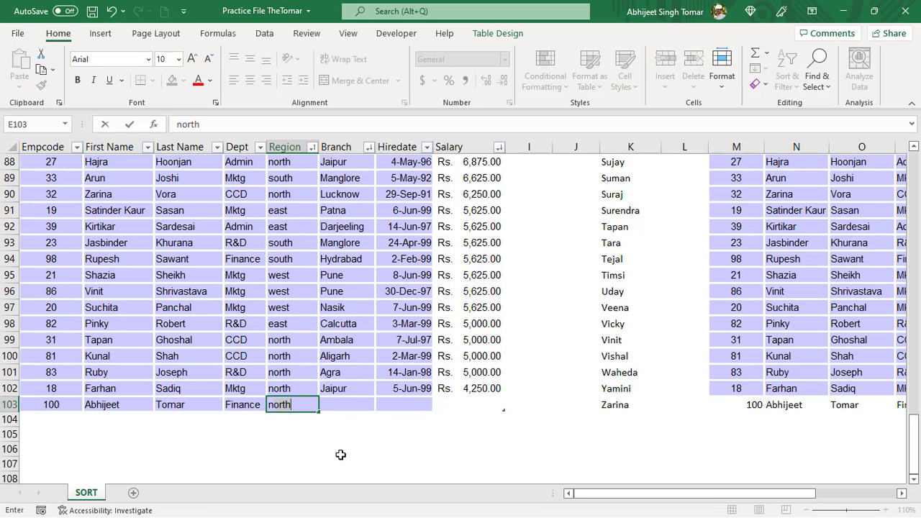
{"action": "key", "text": "Tab"}
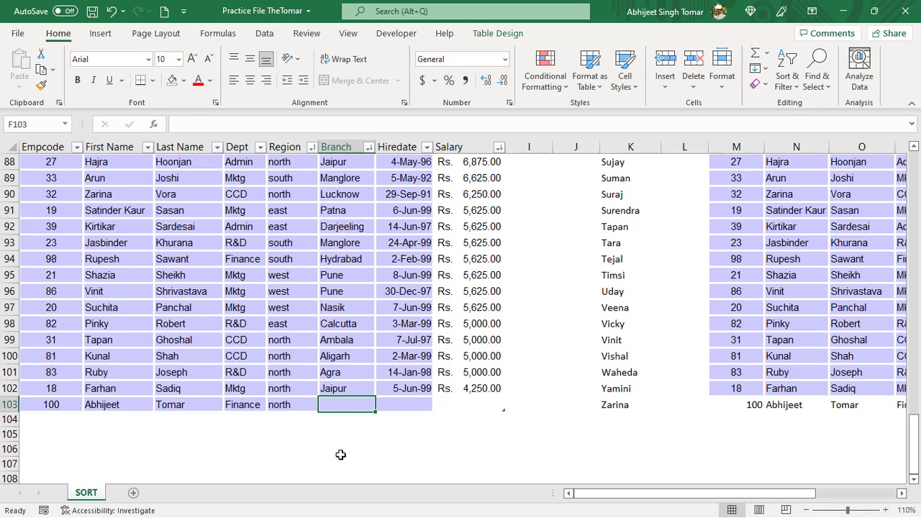
{"action": "type", "text": "Meer"}
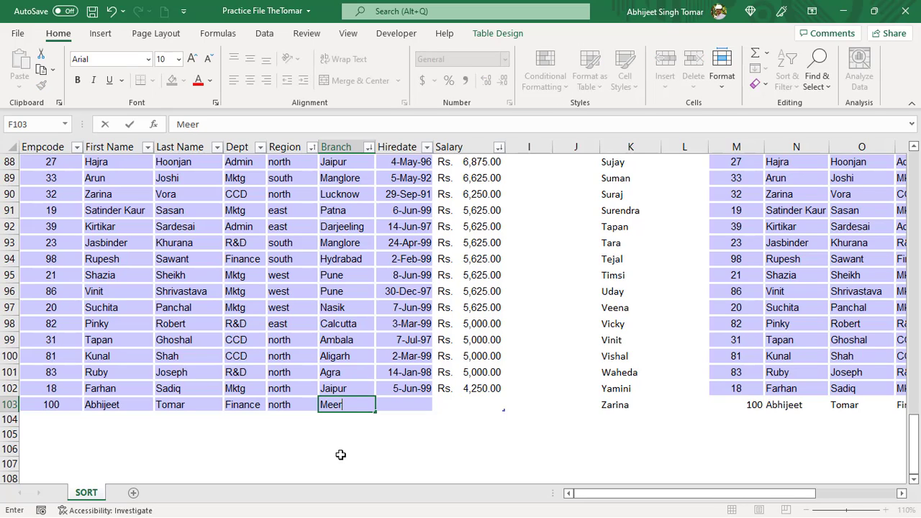
{"action": "type", "text": "ut"}
{"action": "key", "text": "Tab"}
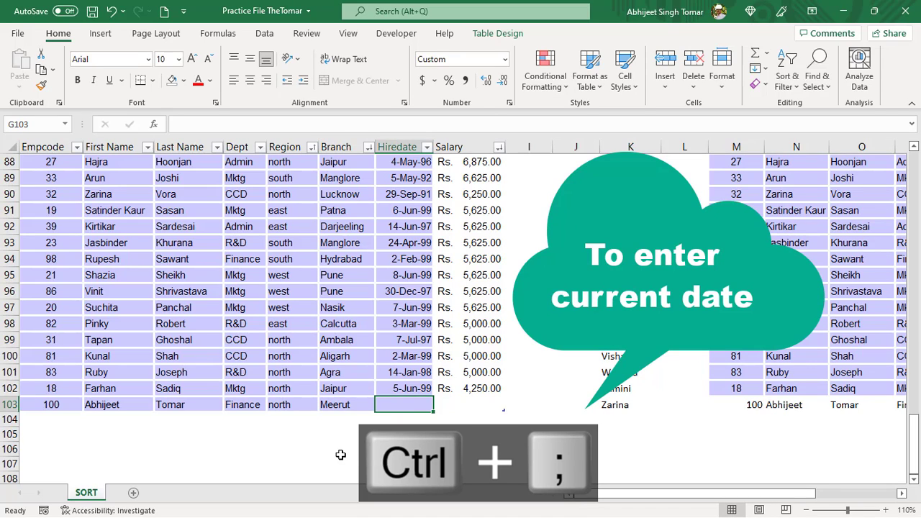
Enter the current date, 4/24/2022, as the new record's Hiredate and 70000 as its Salary
{"action": "key", "text": "ctrl+semicolon"}
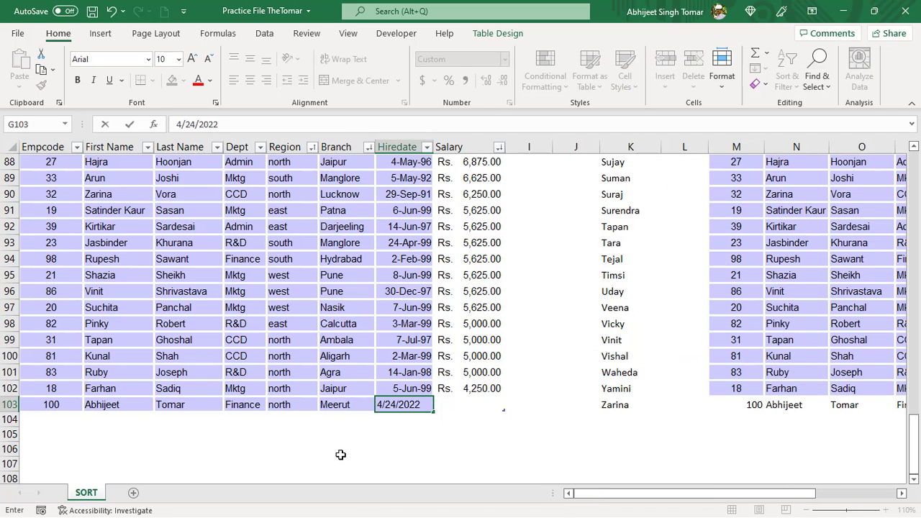
{"action": "key", "text": "Return"}
{"action": "key", "text": "Right"}
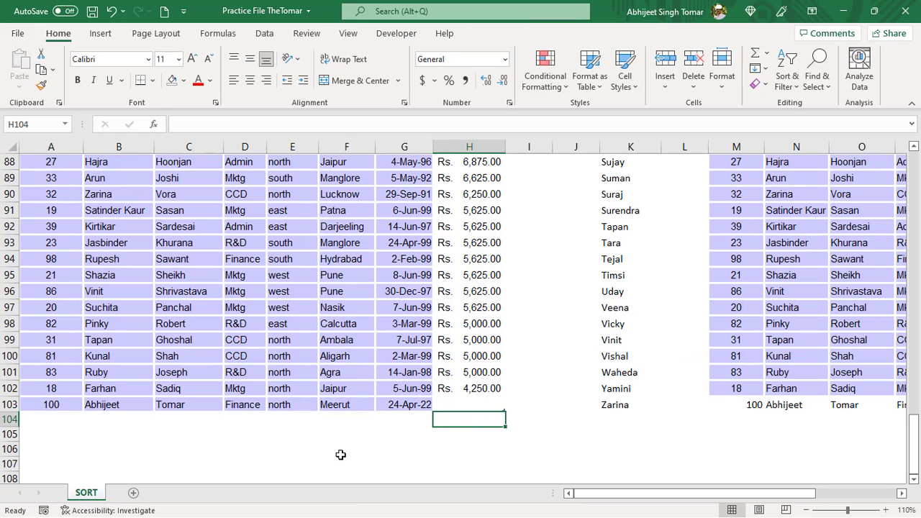
{"action": "key", "text": "Down"}
{"action": "key", "text": "Up"}
{"action": "key", "text": "Up"}
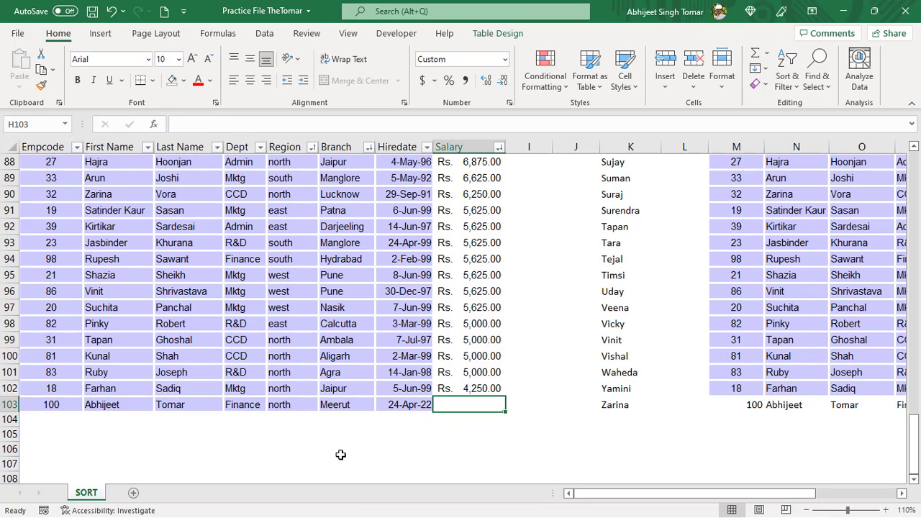
{"action": "type", "text": "70000"}
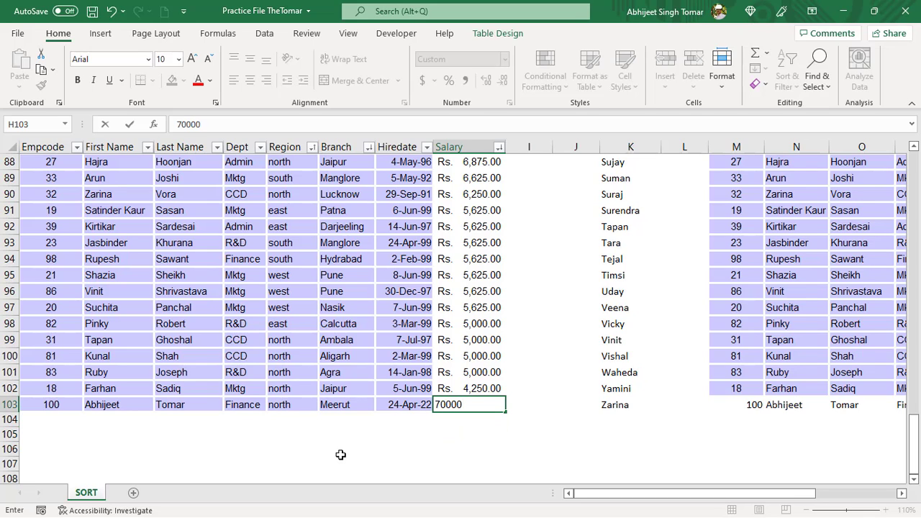
{"action": "key", "text": "Return"}
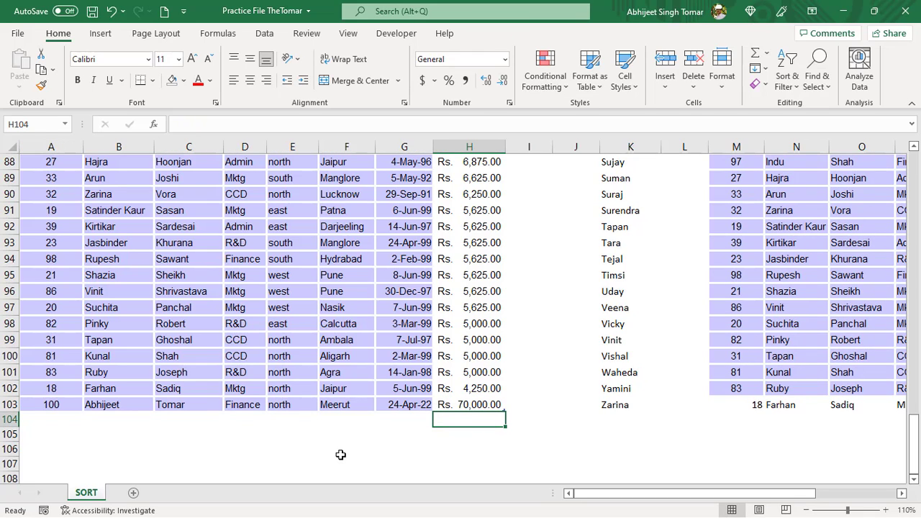
Review the new record's fields in the source table's last row, from Salary back to Empcode and Dept
{"action": "key", "text": "Up"}
{"action": "key", "text": "Up"}
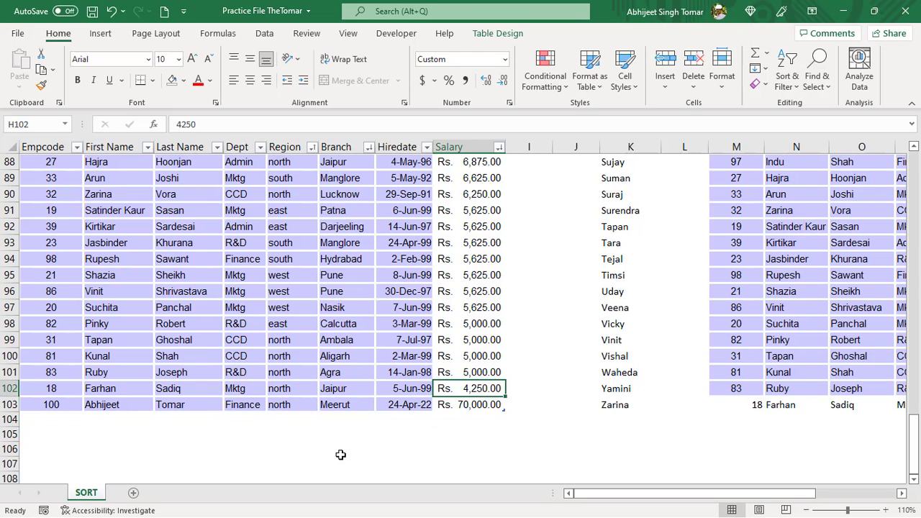
{"action": "key", "text": "Up"}
{"action": "key", "text": "Down"}
{"action": "key", "text": "Down"}
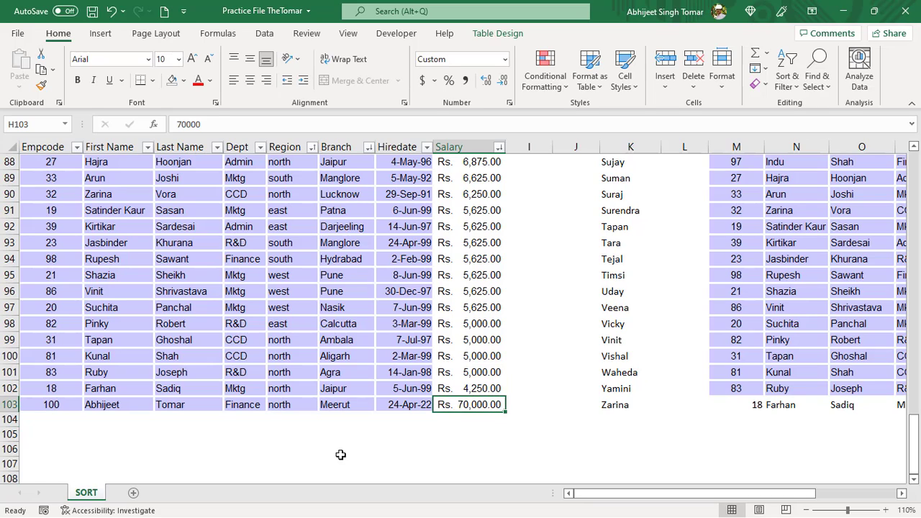
{"action": "key", "text": "Left"}
{"action": "key", "text": "Left"}
{"action": "key", "text": "Left"}
{"action": "key", "text": "Left"}
{"action": "key", "text": "Left"}
{"action": "key", "text": "Left"}
{"action": "key", "text": "Left"}
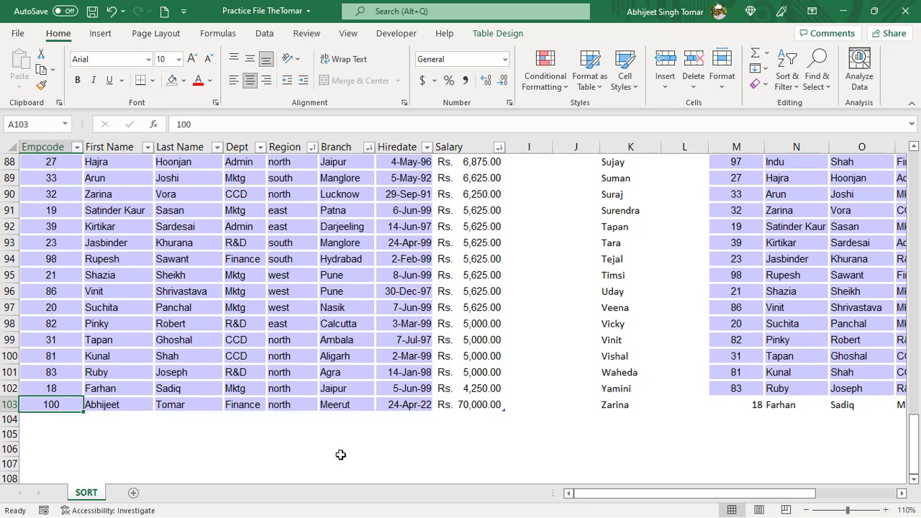
{"action": "key", "text": "Right"}
{"action": "key", "text": "Right"}
{"action": "key", "text": "Right"}
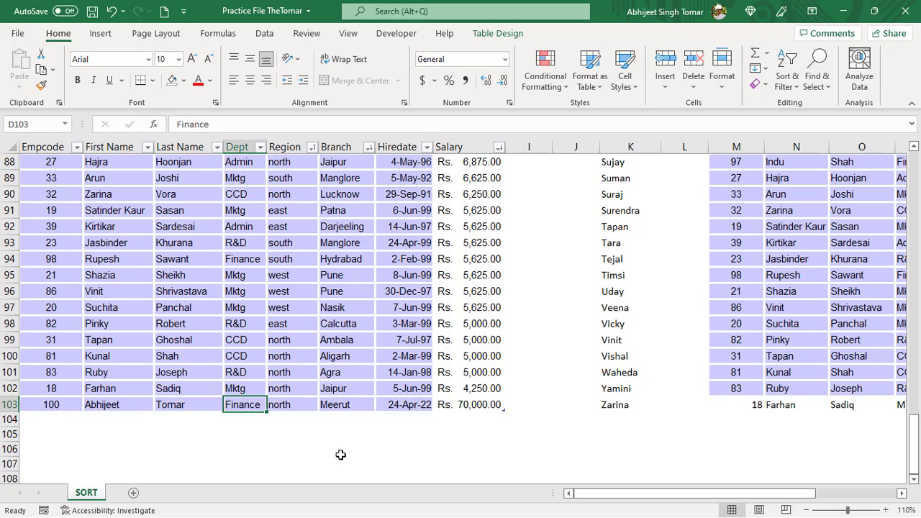
Check the new record's position in the multi-level SORT output and in the sorted First Name list
{"action": "key", "text": "ctrl+Up"}
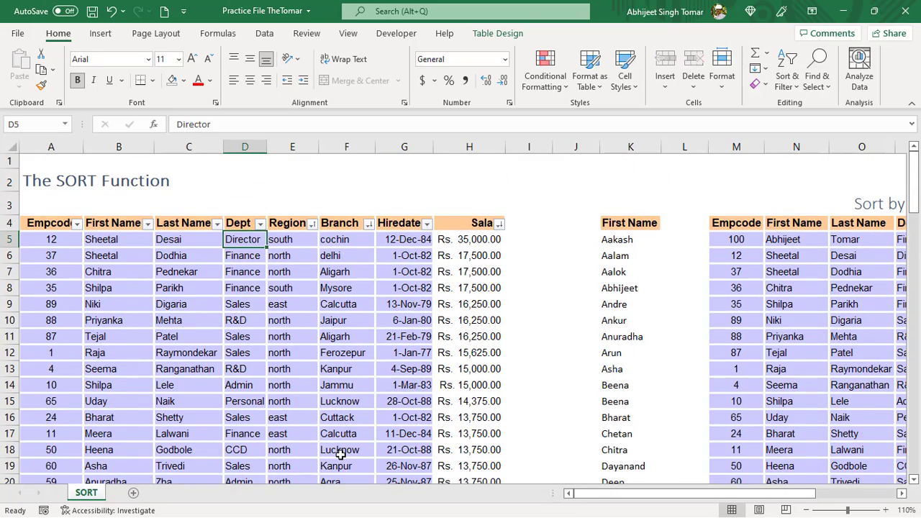
{"action": "key", "text": "Right"}
{"action": "key", "text": "Right"}
{"action": "key", "text": "Right"}
{"action": "key", "text": "Right"}
{"action": "key", "text": "Right"}
{"action": "key", "text": "Right"}
{"action": "key", "text": "Right"}
{"action": "key", "text": "Right"}
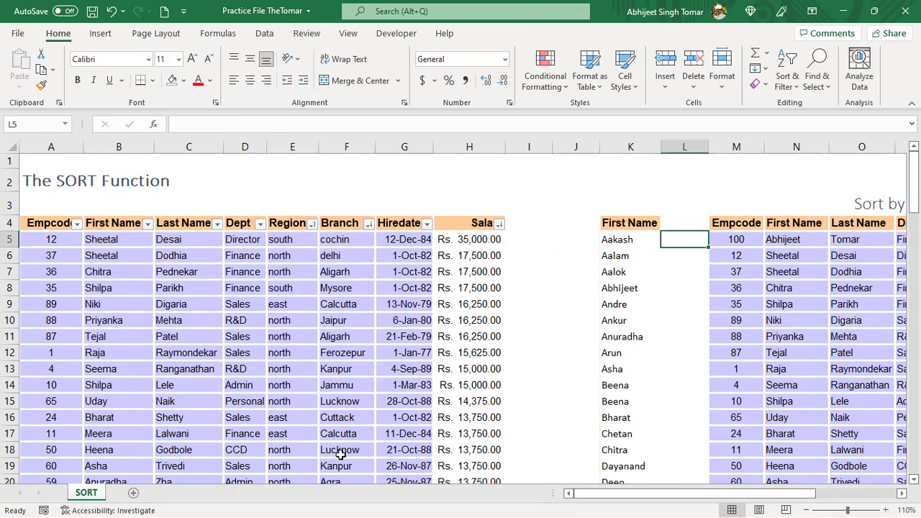
{"action": "key", "text": "Right"}
{"action": "key", "text": "Right"}
{"action": "key", "text": "Right"}
{"action": "key", "text": "Right"}
{"action": "key", "text": "Right"}
{"action": "key", "text": "Right"}
{"action": "key", "text": "Right"}
{"action": "key", "text": "Right"}
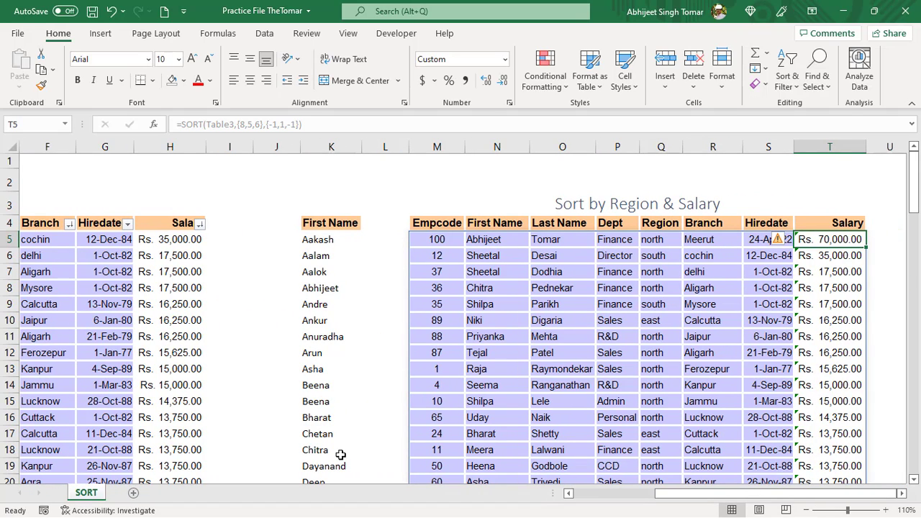
{"action": "key", "text": "Left"}
{"action": "key", "text": "Left"}
{"action": "key", "text": "Left"}
{"action": "key", "text": "Left"}
{"action": "key", "text": "Left"}
{"action": "key", "text": "Left"}
{"action": "key", "text": "Left"}
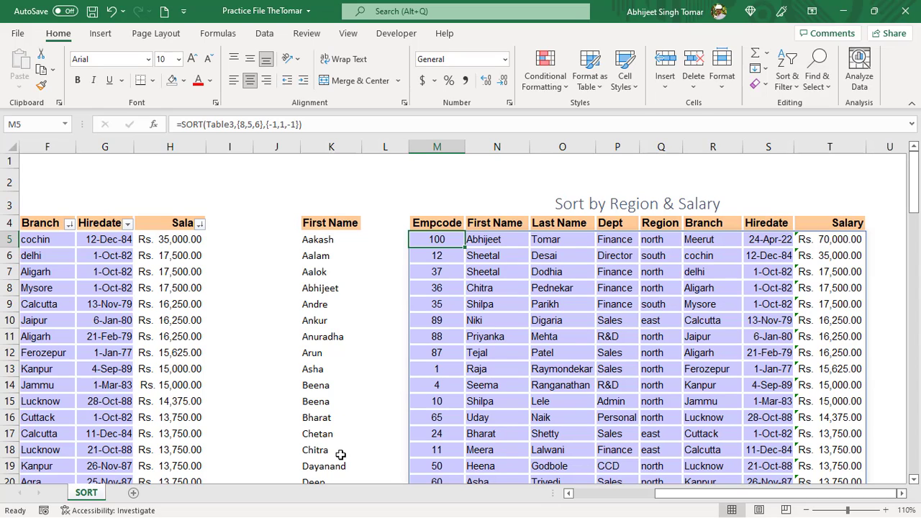
{"action": "left_click", "coordinate": [325, 291]}
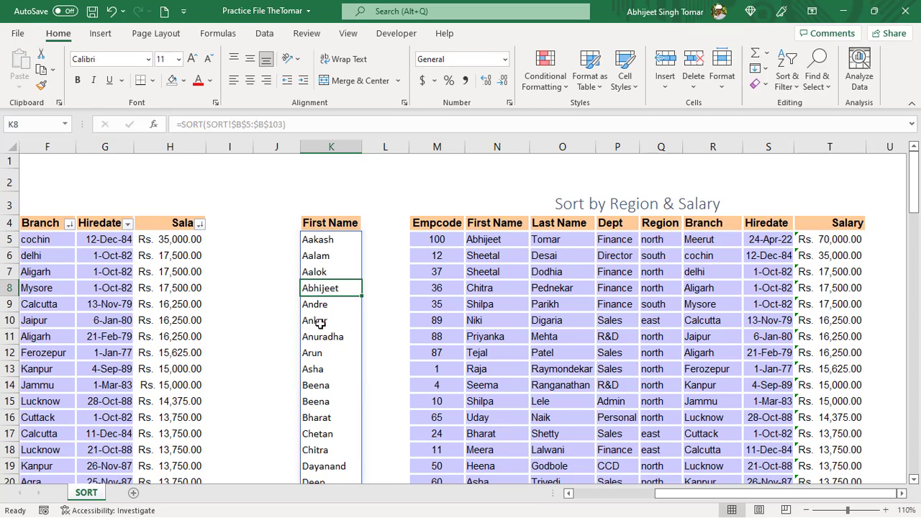